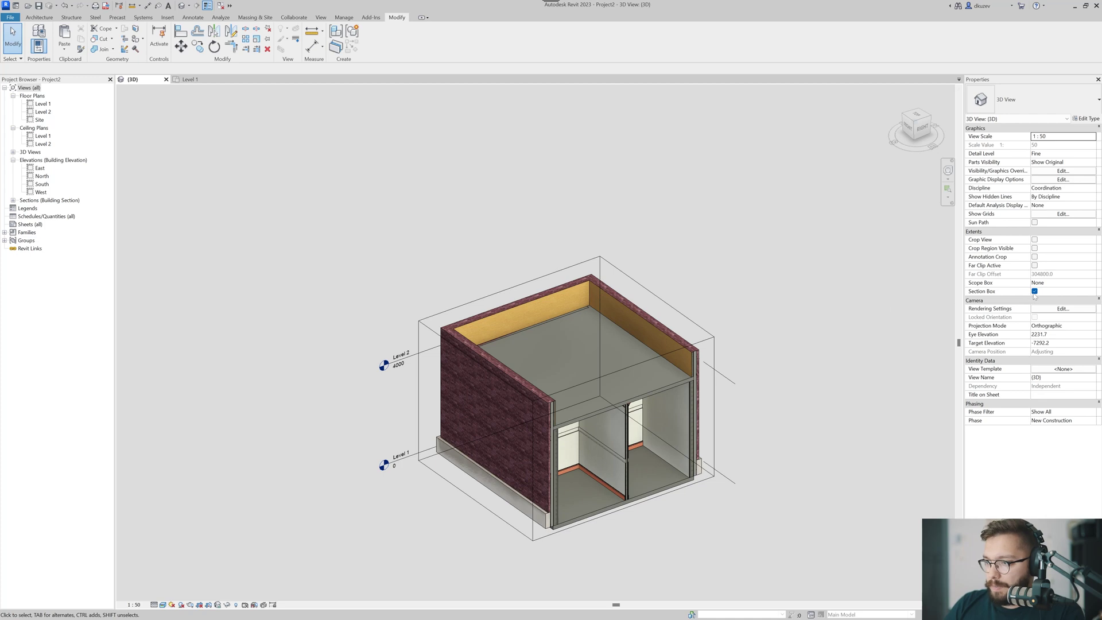
- Turn off the section box and draw another 00 Exterior Brick Parapet wall, about 12400 mm long, in front of the building
click(1034, 292)
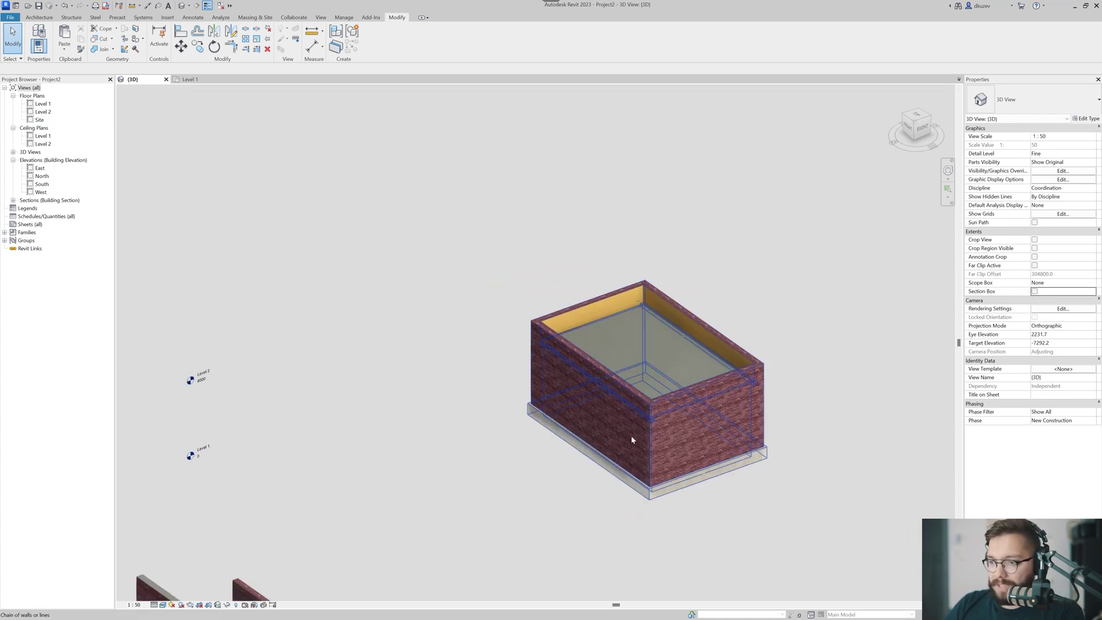
scroll(460, 464, down, 3)
click(441, 456)
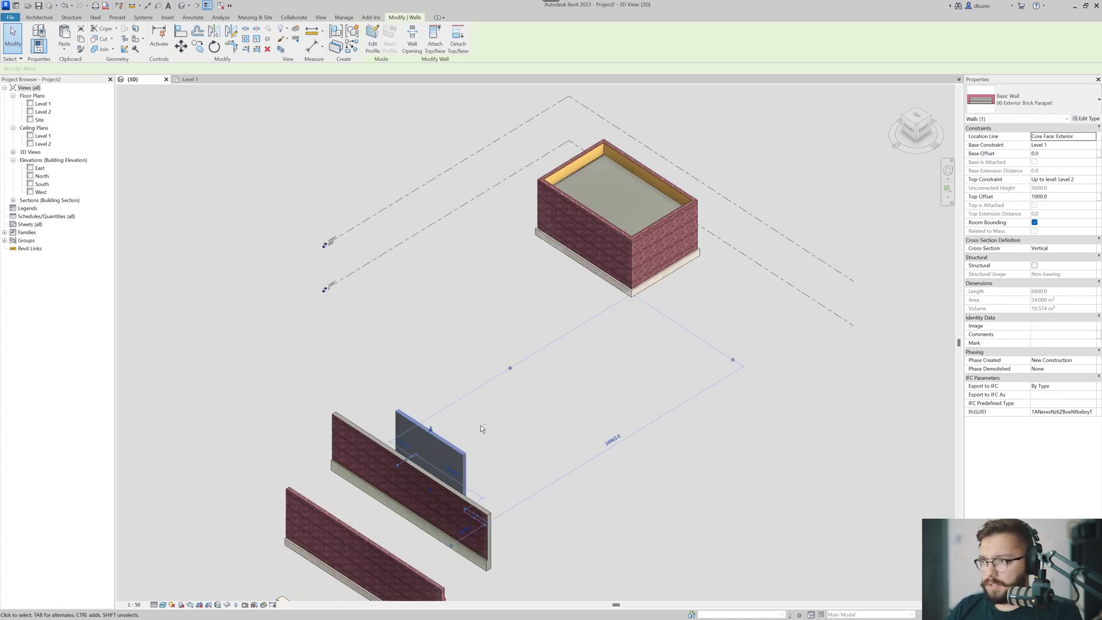
middle_drag(424, 370, 467, 424)
key(c)
key(s)
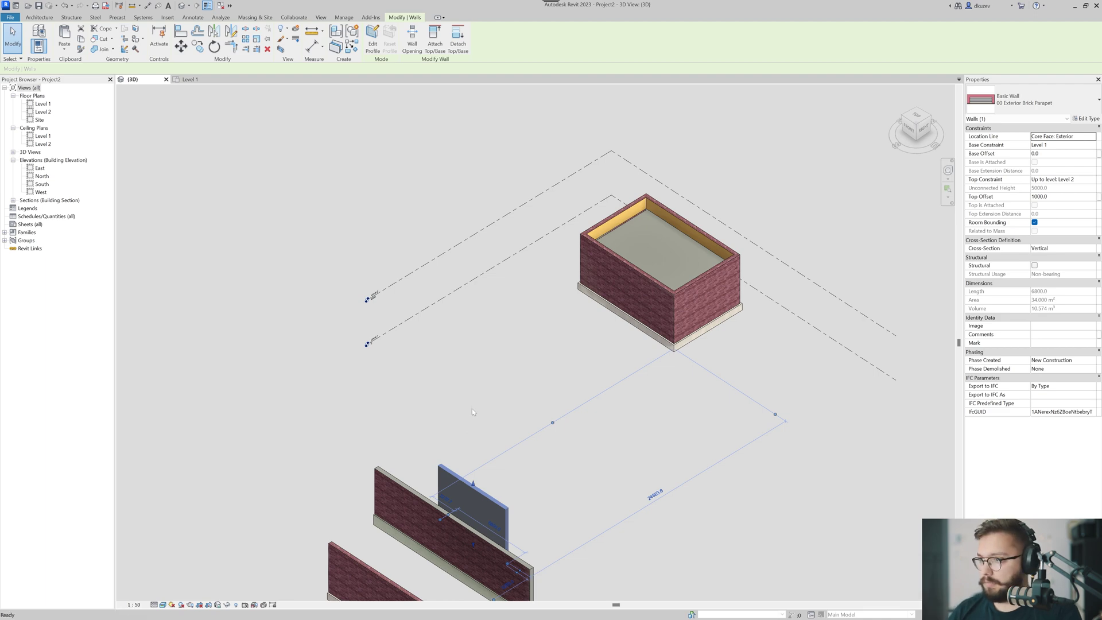
click(470, 352)
click(595, 431)
key(Escape)
key(Escape)
- Delete the old freestanding sample walls, keeping the newly drawn wall
drag(531, 426, 348, 560)
key(Delete)
scroll(573, 392, up, 4)
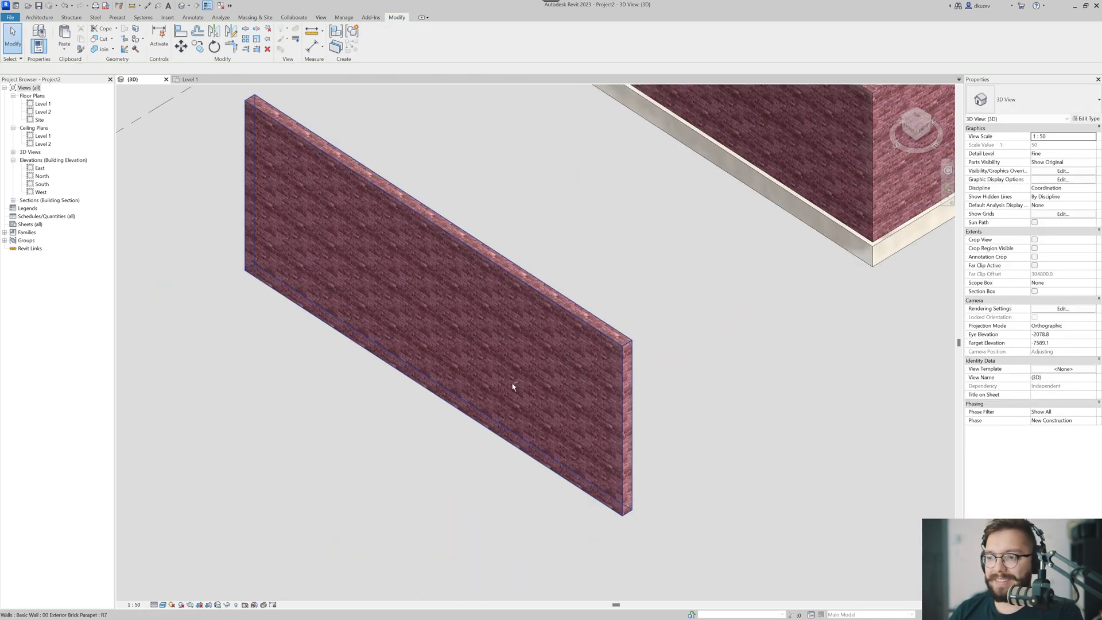
- Edit the structure of the new wall's type and set the Brick, Common finish layer's thickness to 32 mm
shift+middle_drag(513, 383, 524, 381)
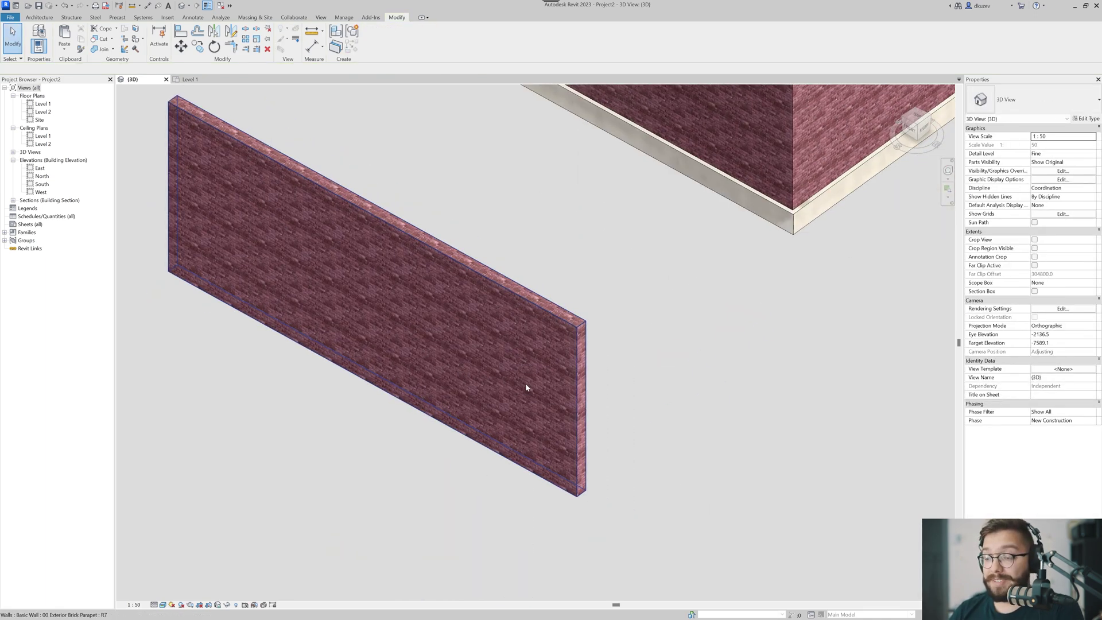
middle_drag(400, 373, 569, 430)
click(569, 430)
shift+middle_drag(499, 459, 503, 456)
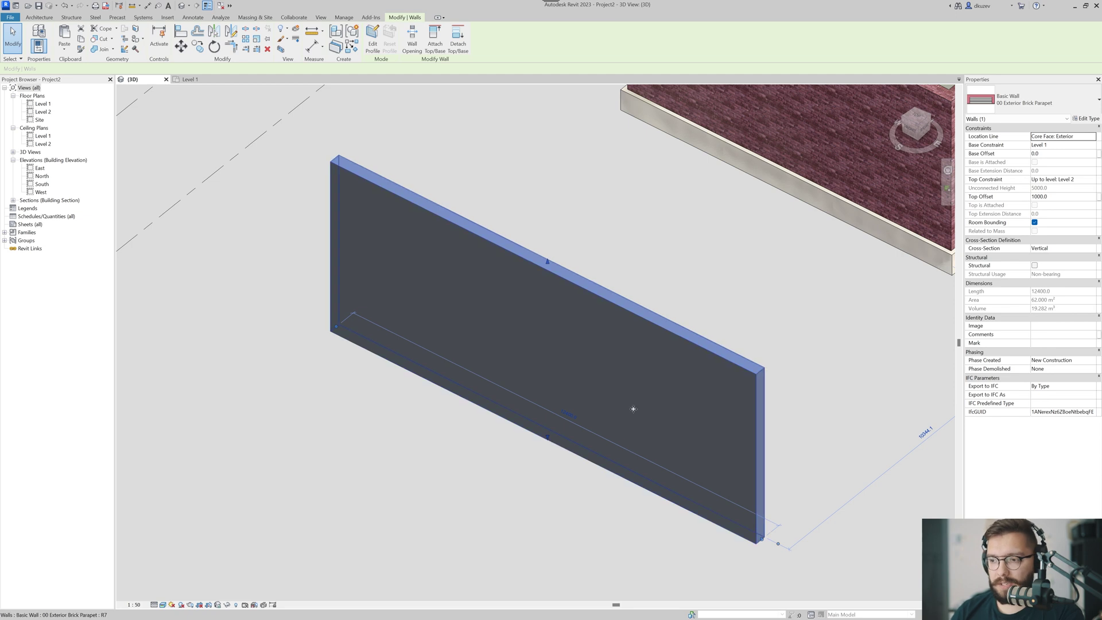
click(1085, 118)
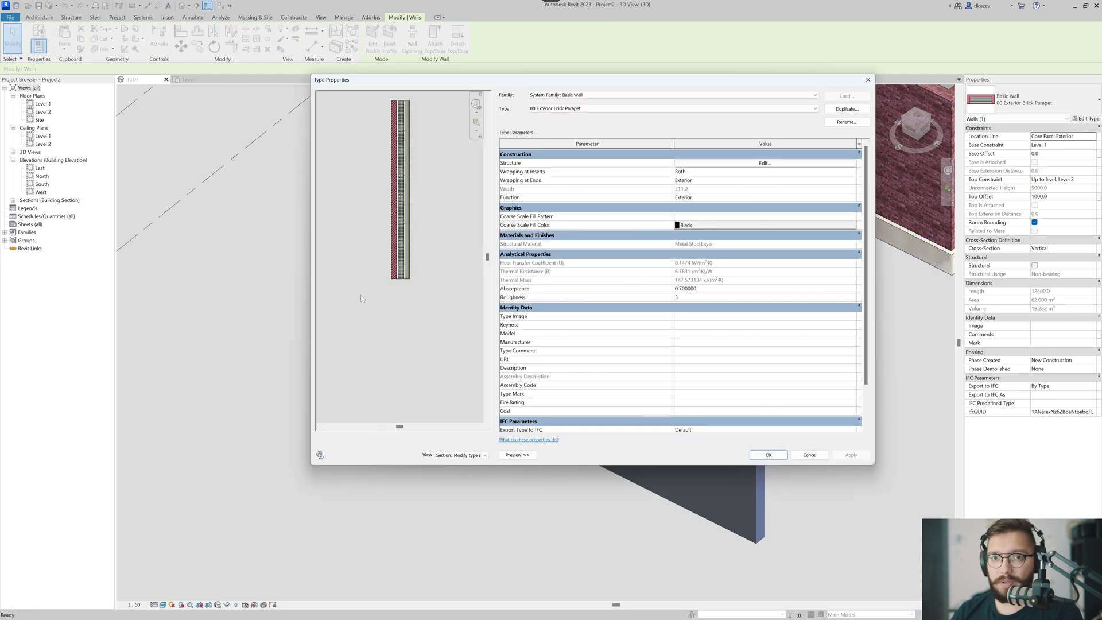
drag(533, 84, 526, 103)
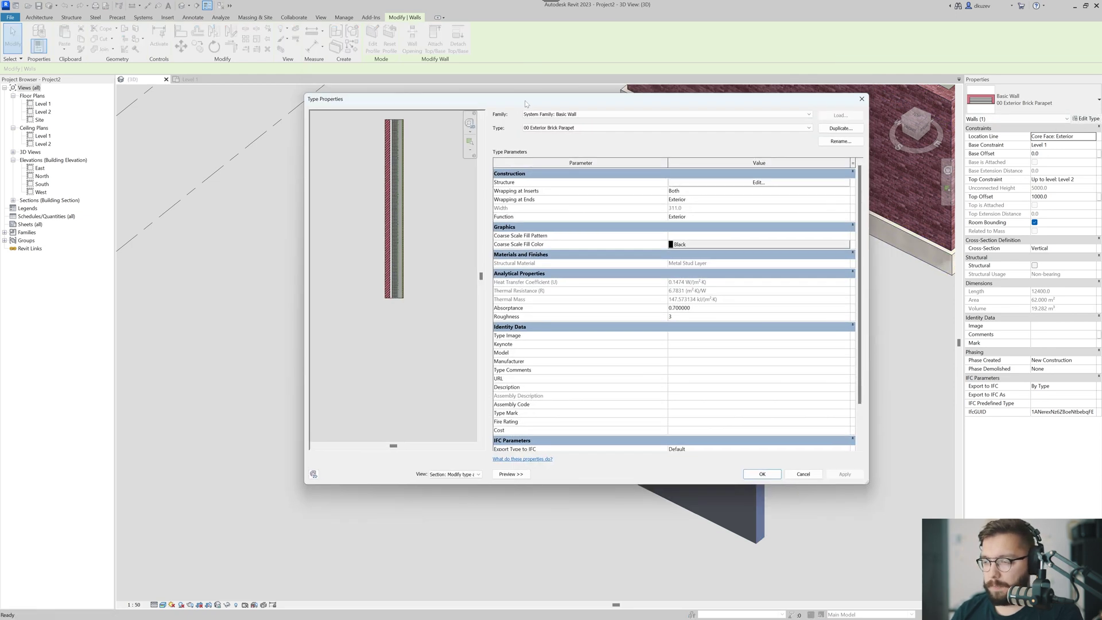
click(726, 182)
click(654, 172)
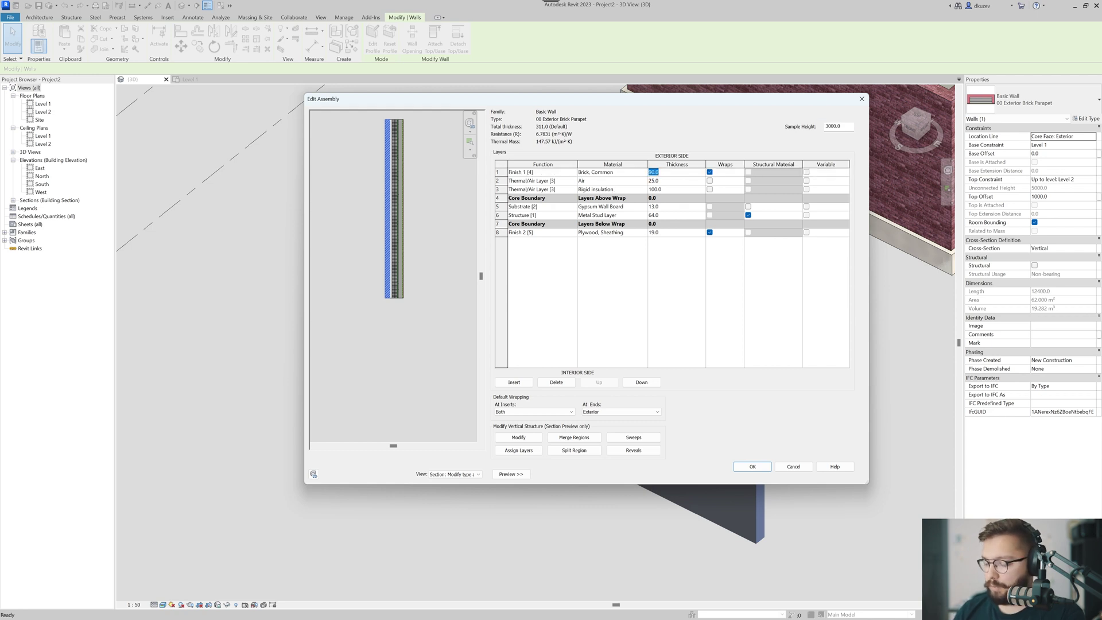
text(32)
key(Tab)
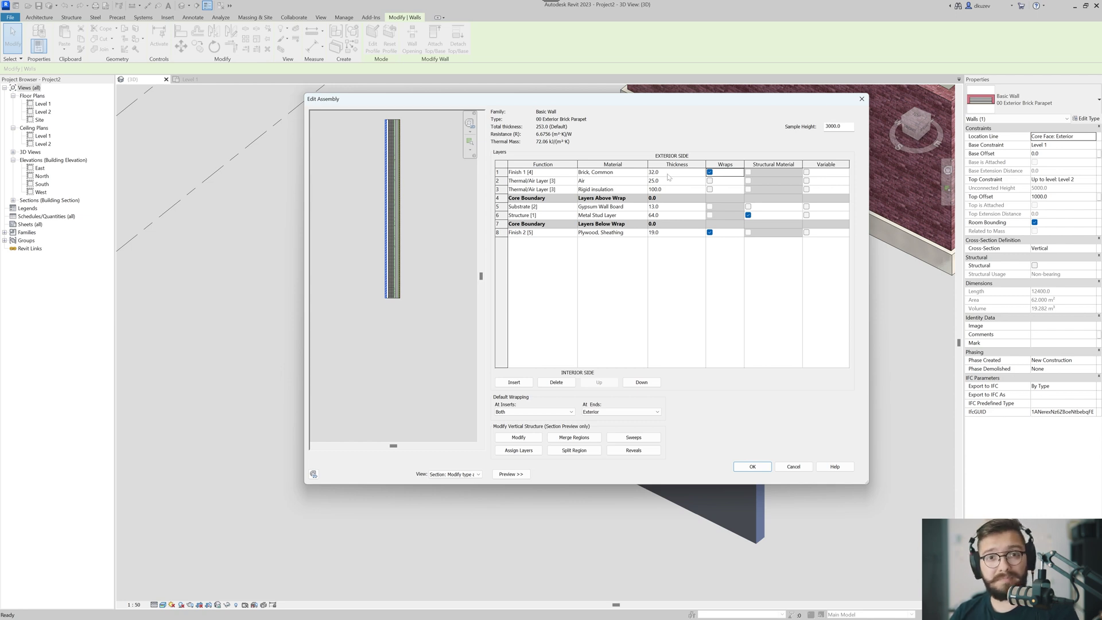
- Assign the Aluminium material to the exterior Finish 1 layer and apply the changed assembly to the wall type
drag(634, 103, 637, 131)
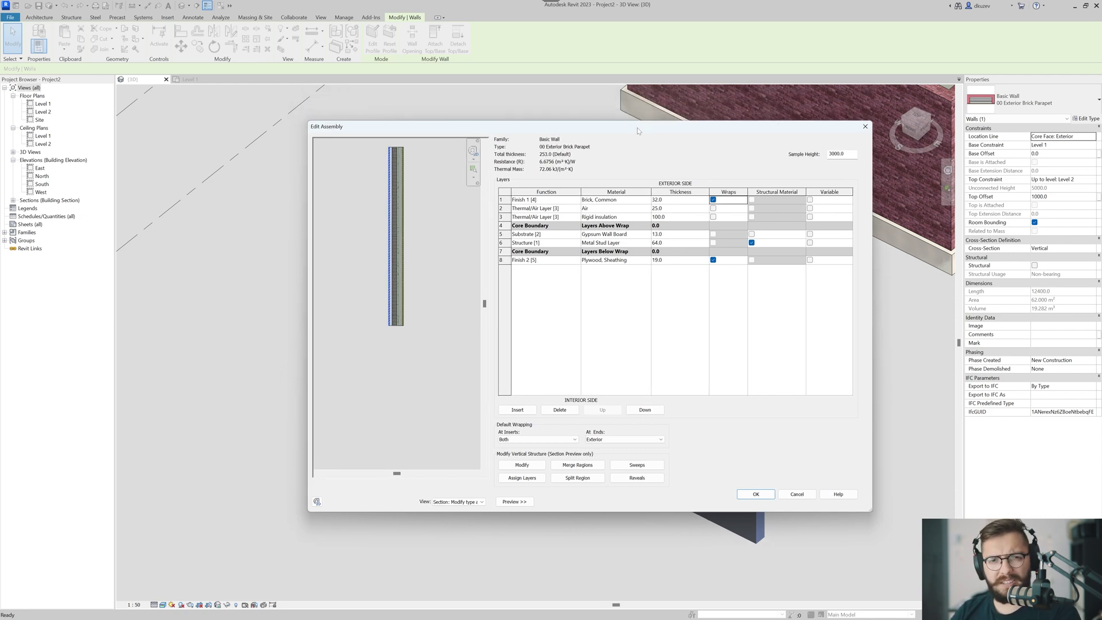
click(617, 200)
click(647, 201)
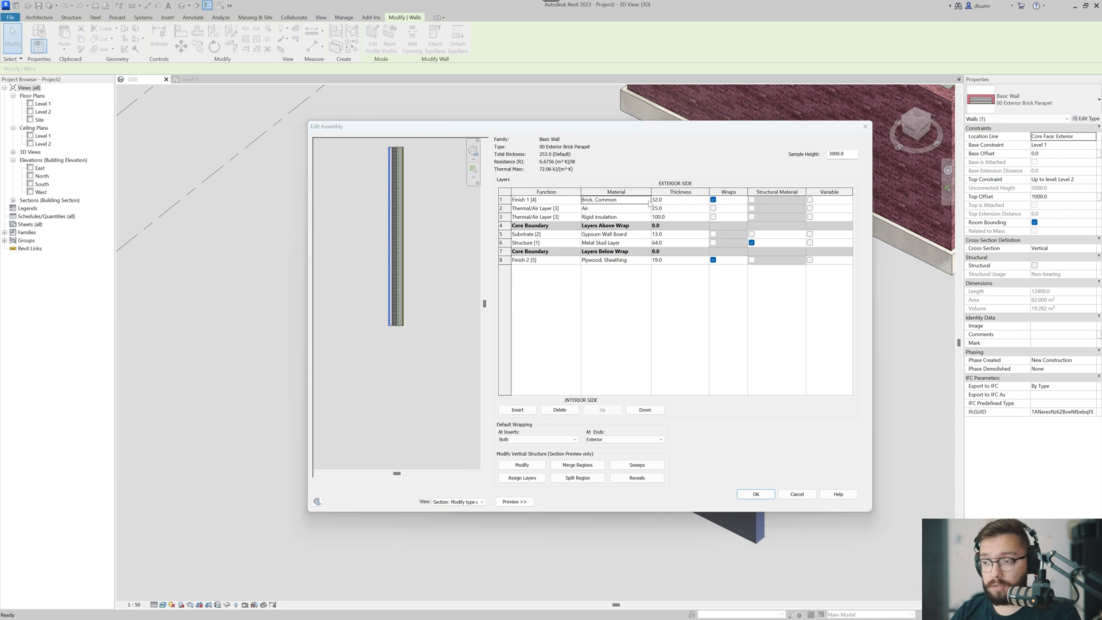
text(Aluminium)
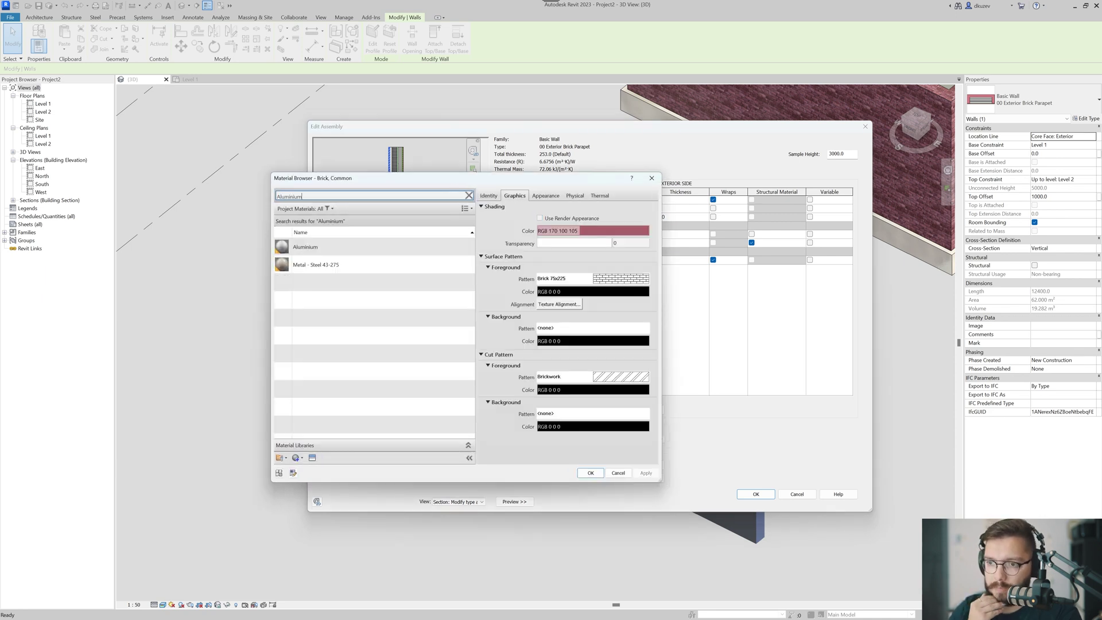
click(383, 253)
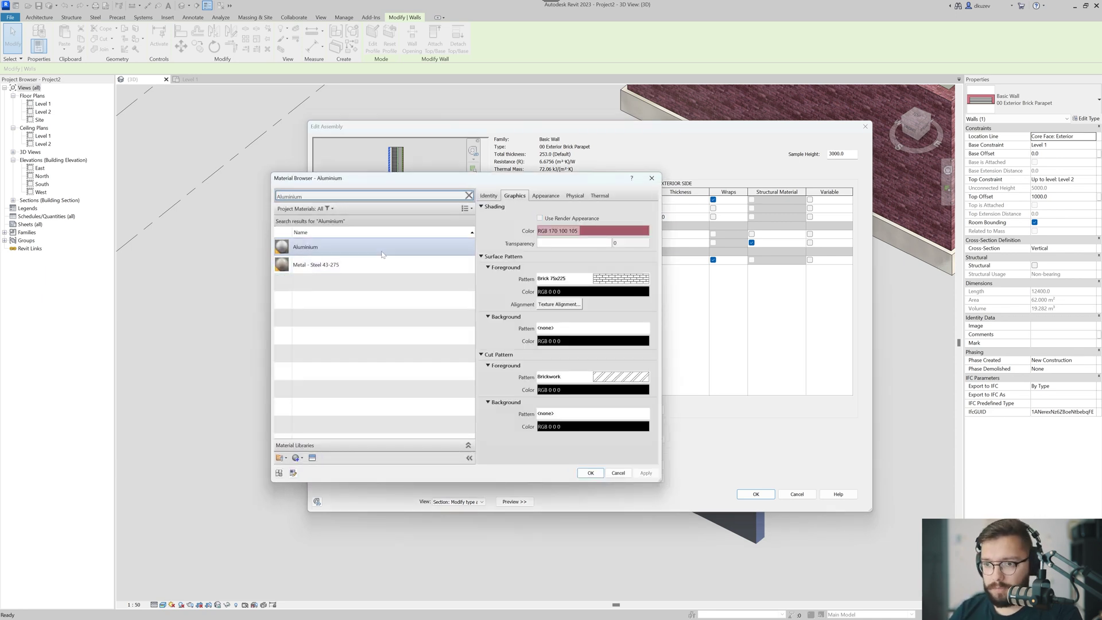
click(589, 472)
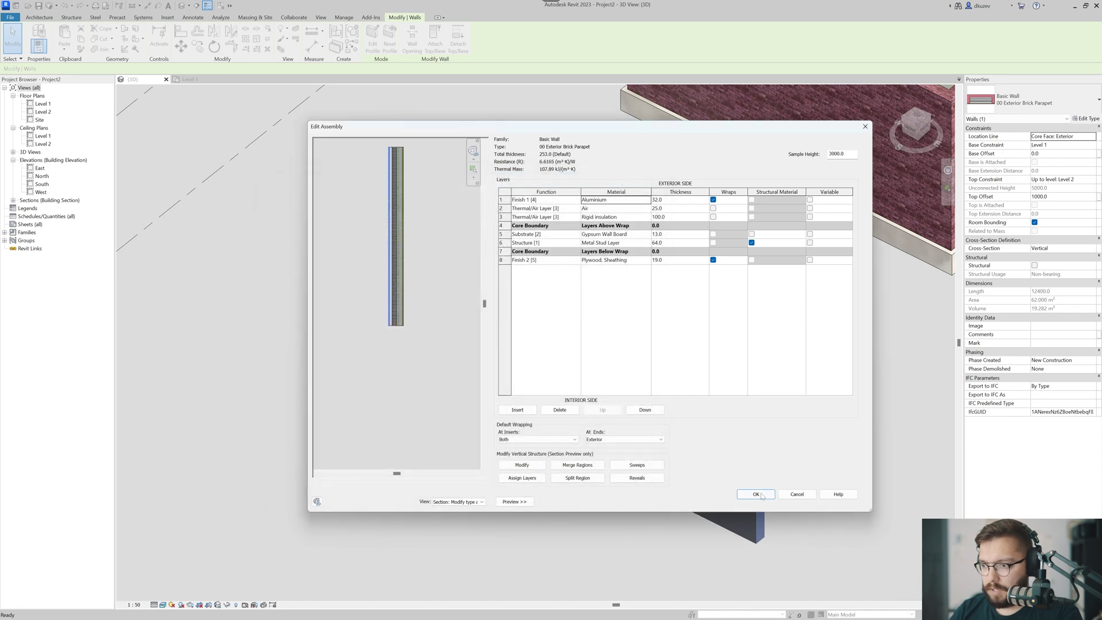
click(761, 495)
click(763, 503)
click(634, 487)
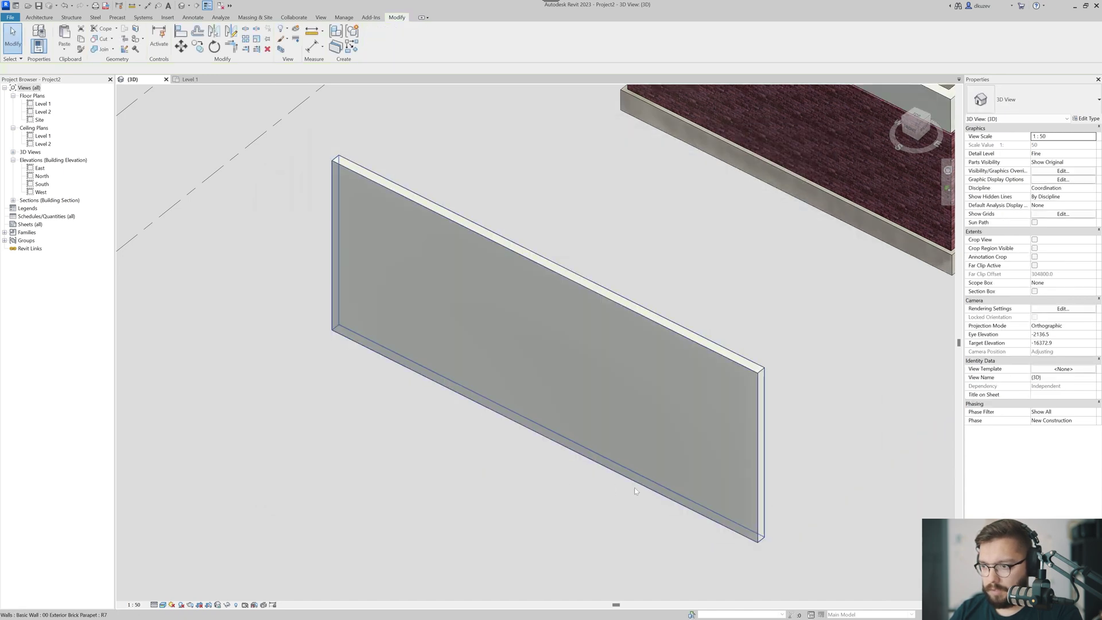
- Duplicate the project's Aluminium material using shared assets and name the copy "Aluminium - Blue"
click(343, 17)
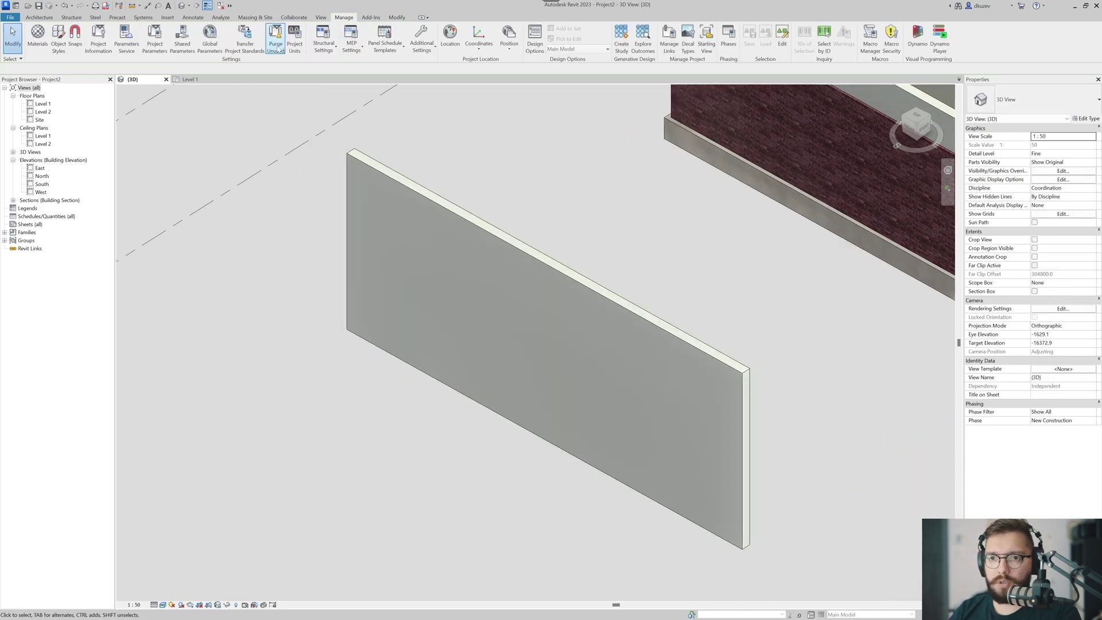
click(38, 38)
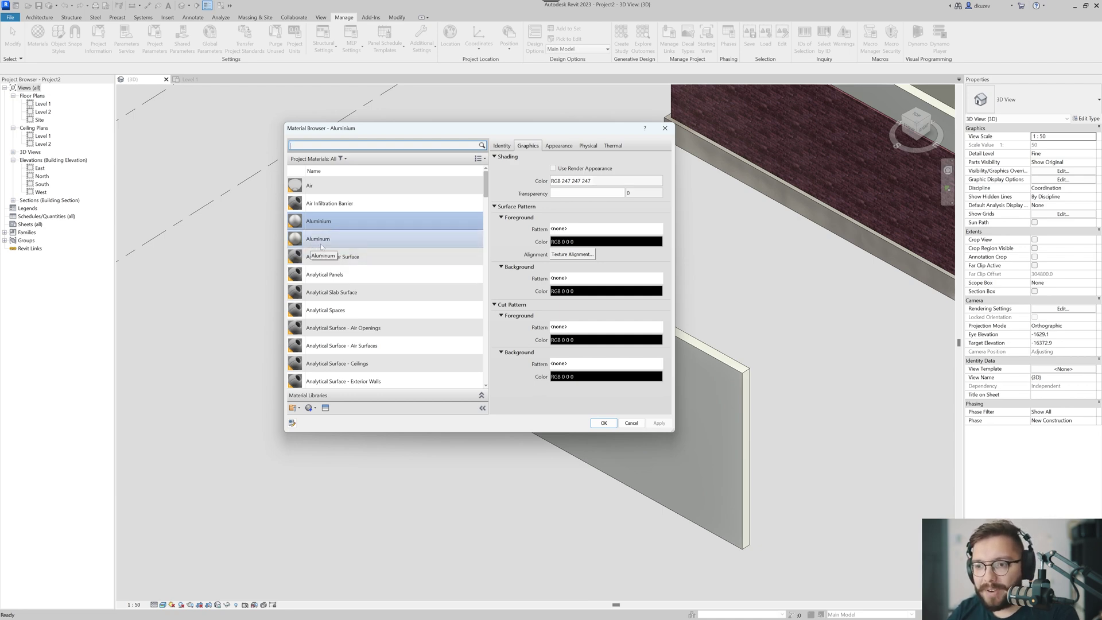
right_click(341, 224)
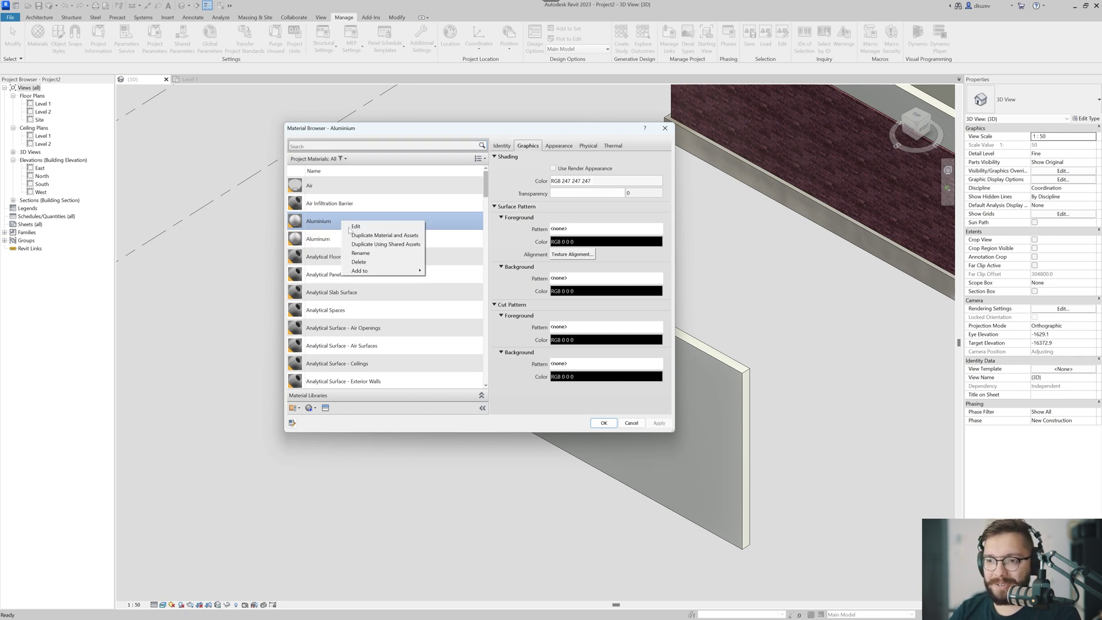
click(413, 244)
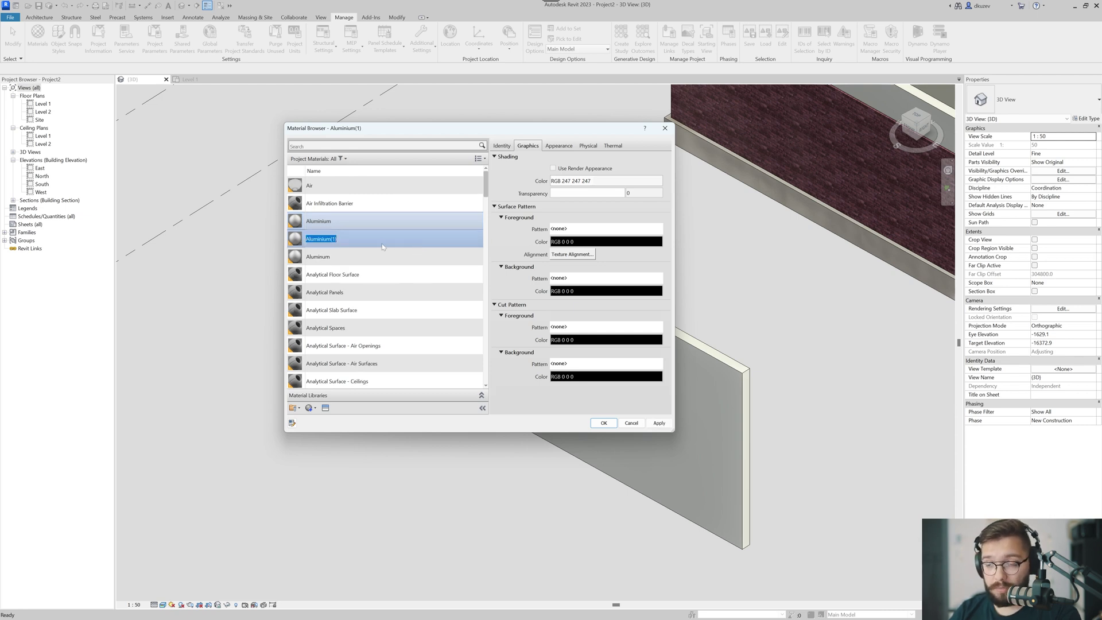
key(Right)
key(BackSpace)
key(BackSpace)
key(BackSpace)
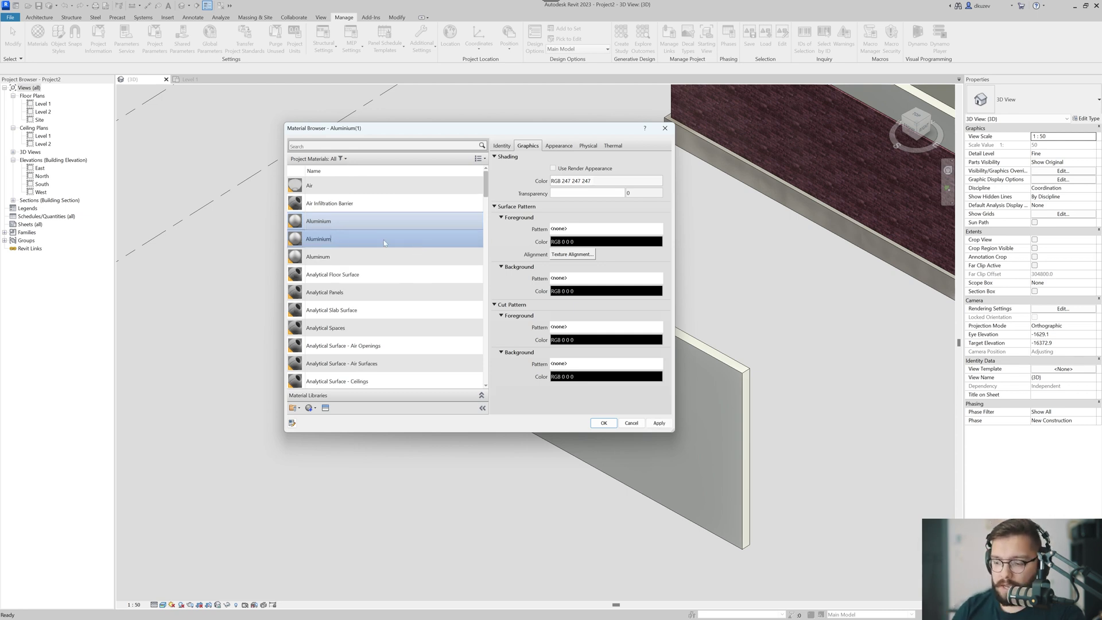
key(Return)
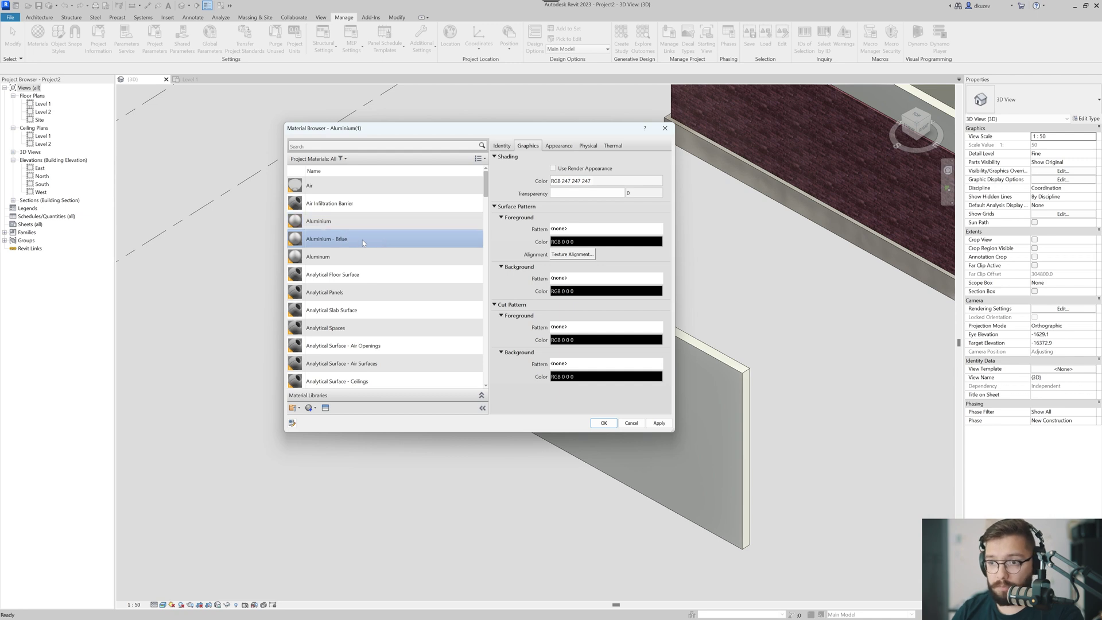
right_click(359, 241)
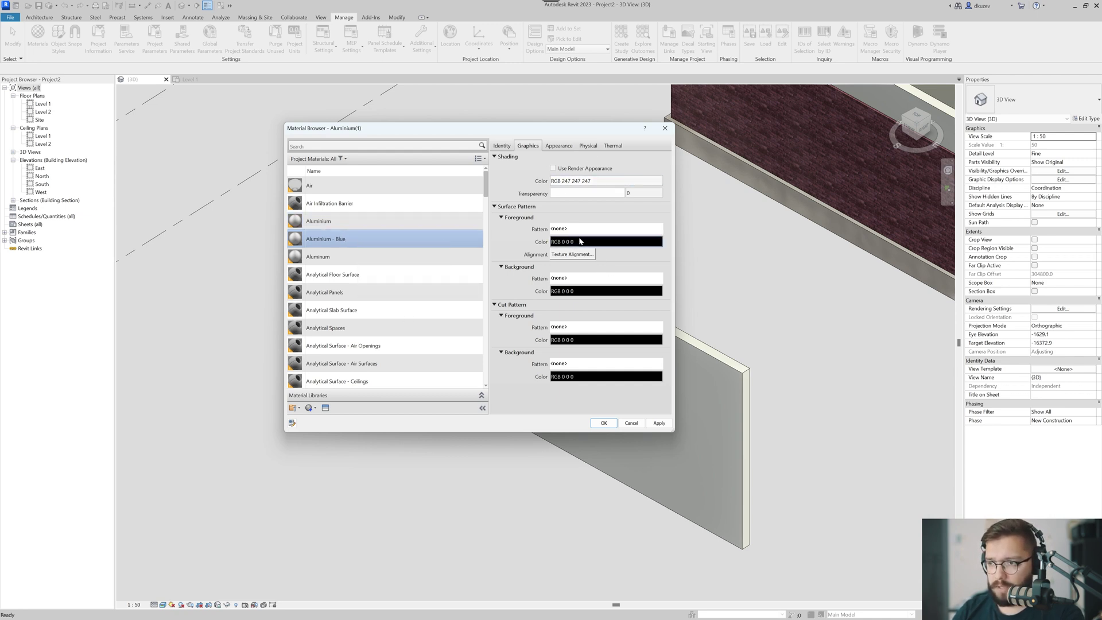
- Set the shading color of Aluminium - Blue to RGB 0 128 255, with render appearance unused, and apply it
click(552, 147)
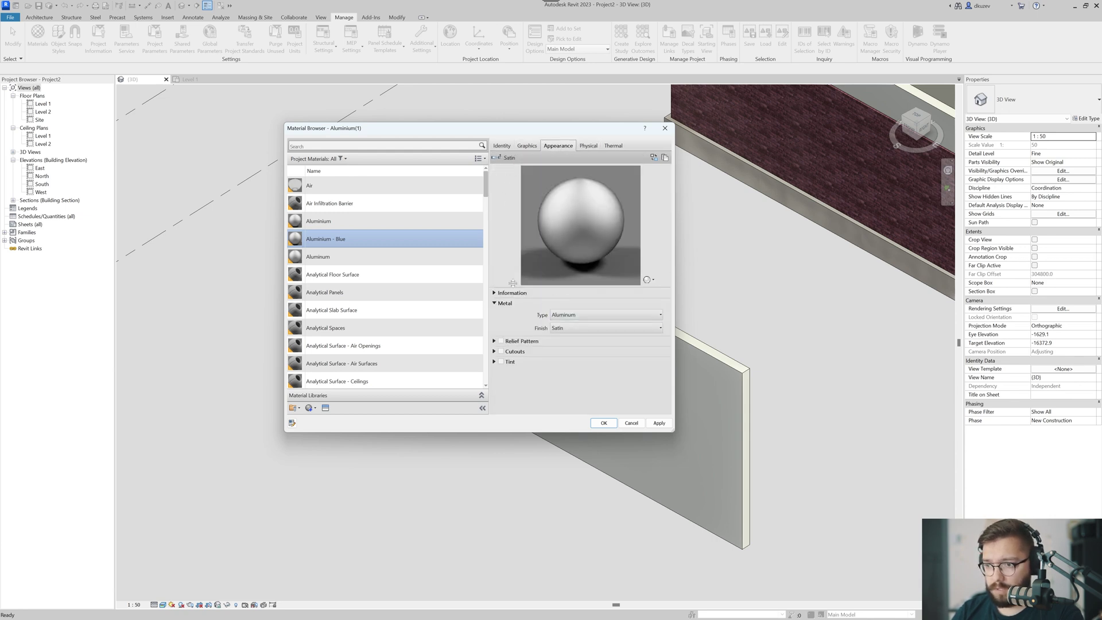
click(525, 146)
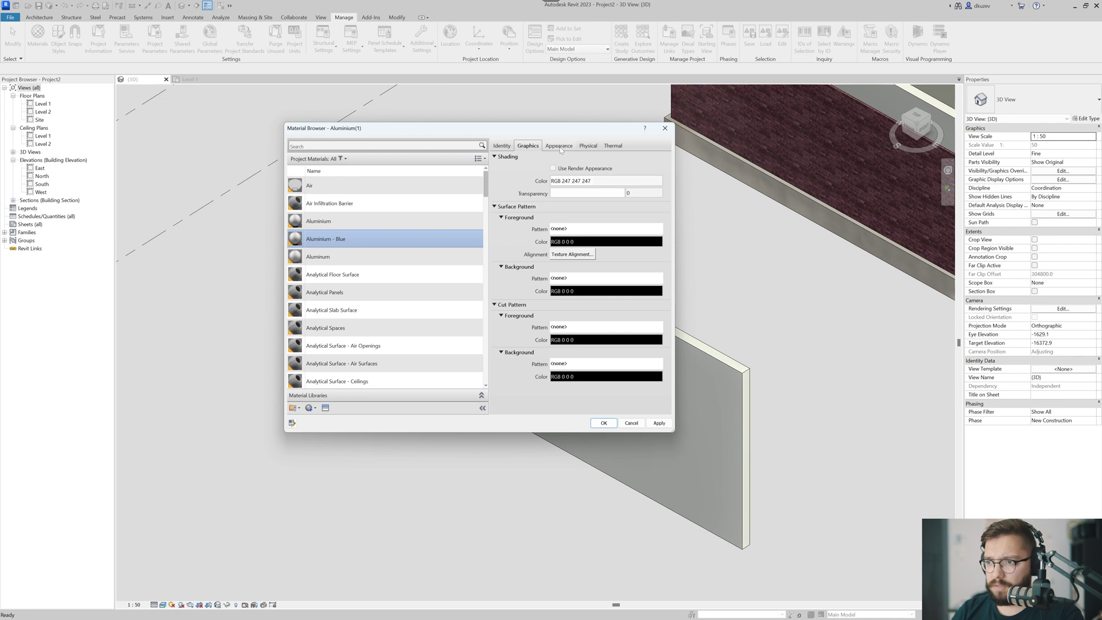
click(552, 168)
click(554, 168)
click(585, 181)
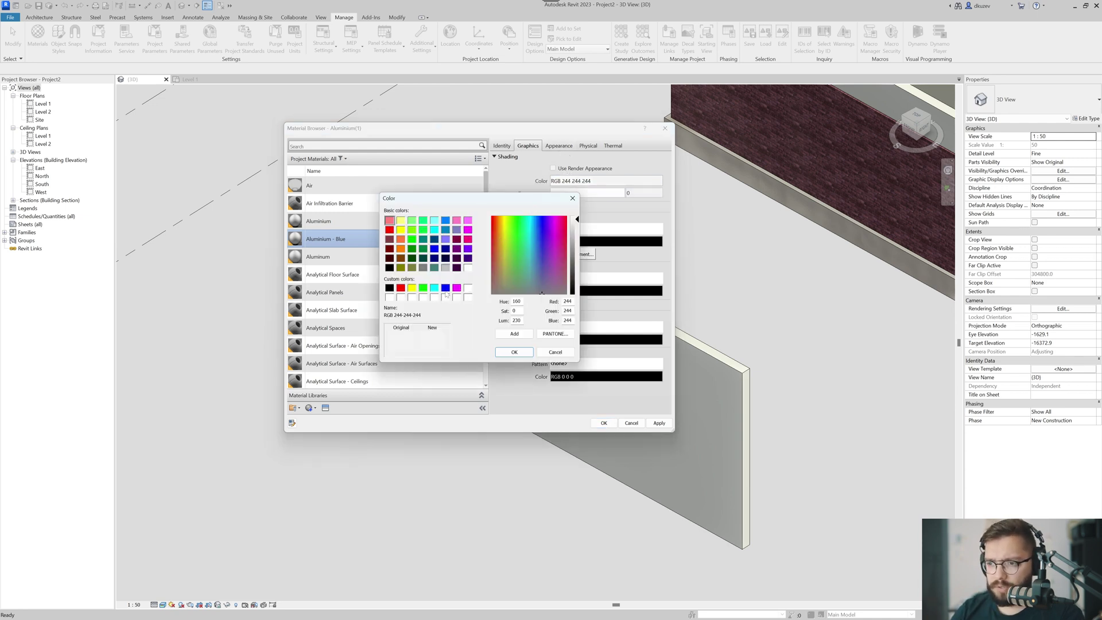
click(445, 220)
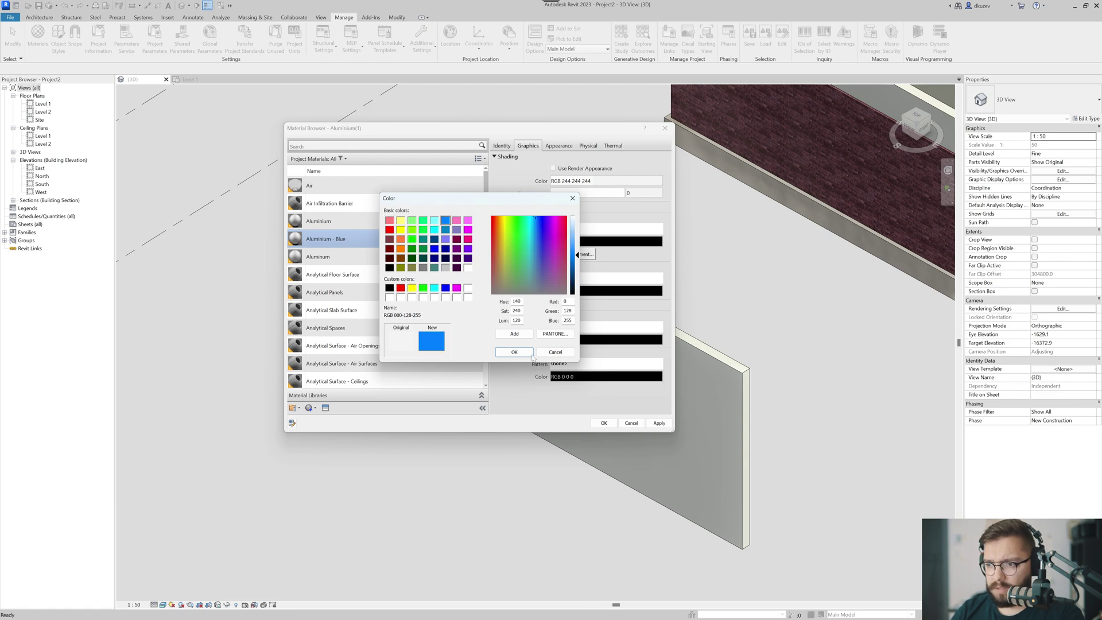
click(514, 352)
click(659, 423)
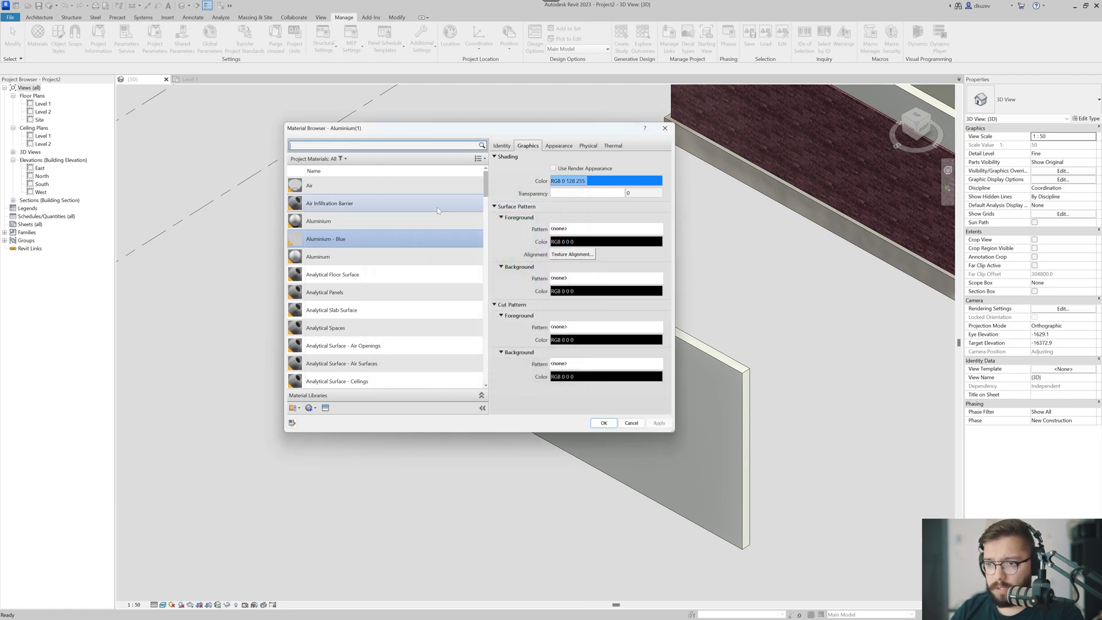
- Duplicate Aluminium - Blue using shared assets and name the copy "Aluminium - Yellow"
right_click(341, 239)
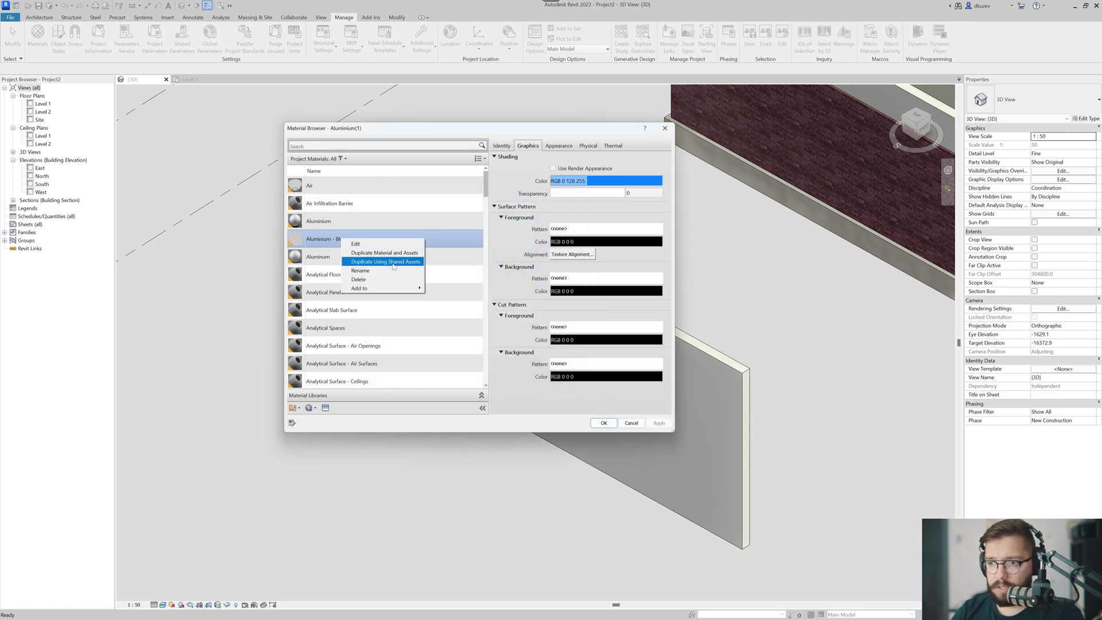
click(393, 265)
click(351, 257)
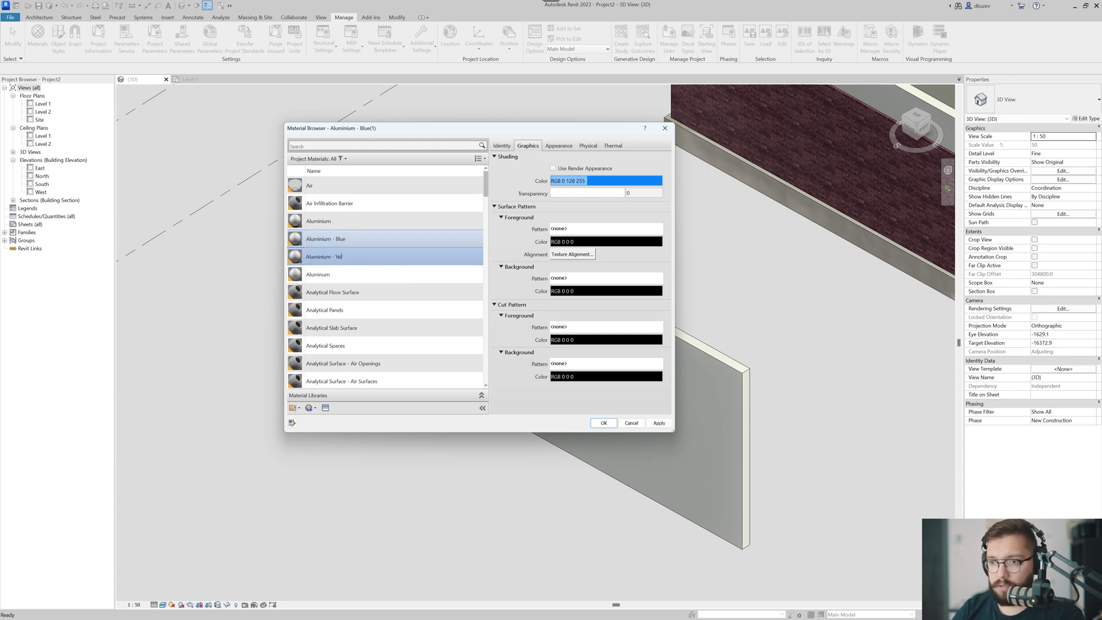
text(Yellow)
key(Return)
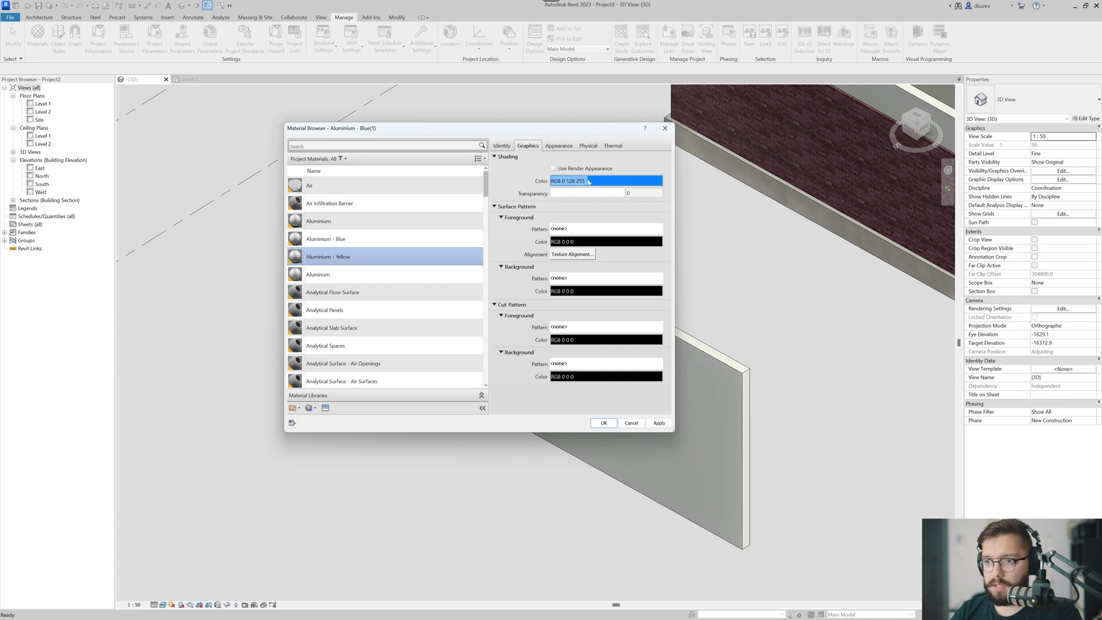
- Set the shading color of Aluminium - Yellow to a darkened yellow
click(595, 181)
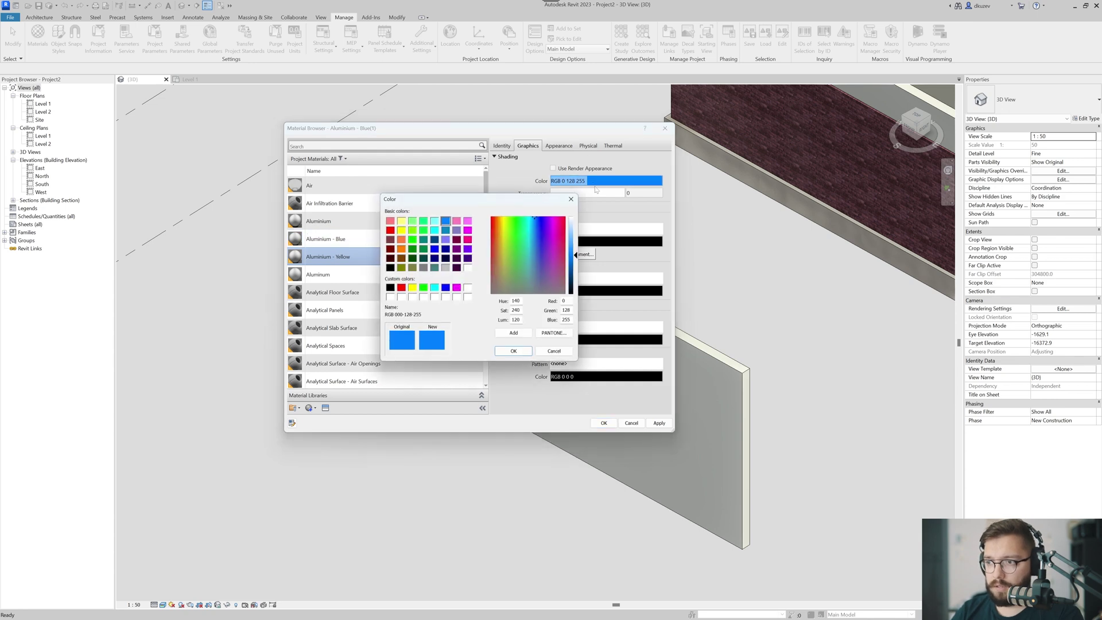
click(400, 230)
mouse_move(573, 254)
mouse_down()
mouse_move(574, 276)
mouse_move(574, 266)
mouse_up()
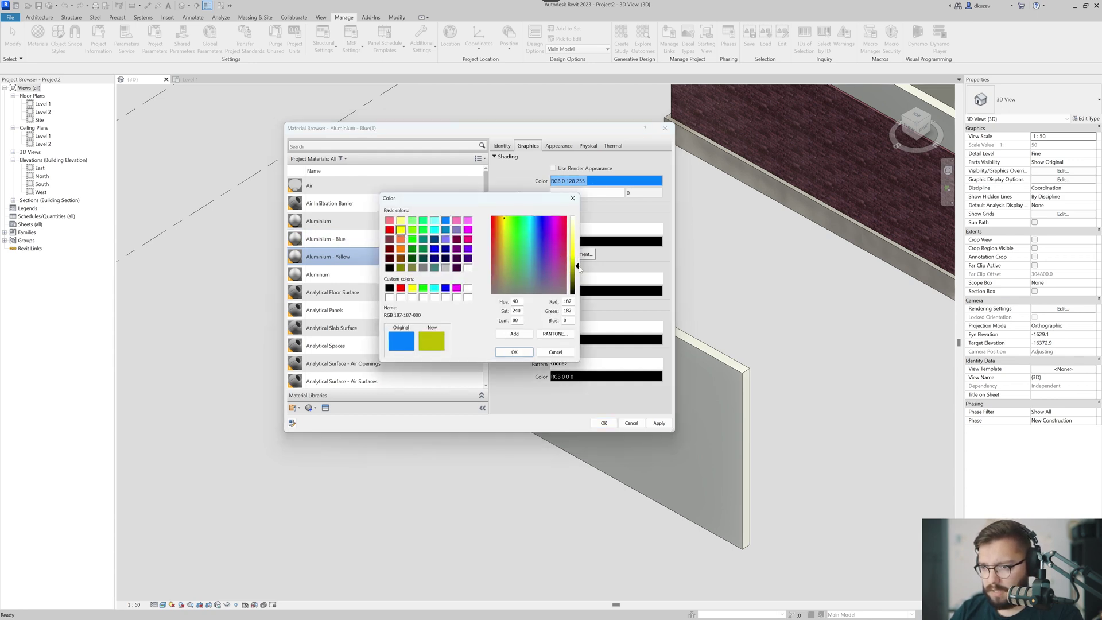
drag(503, 221, 506, 218)
click(514, 352)
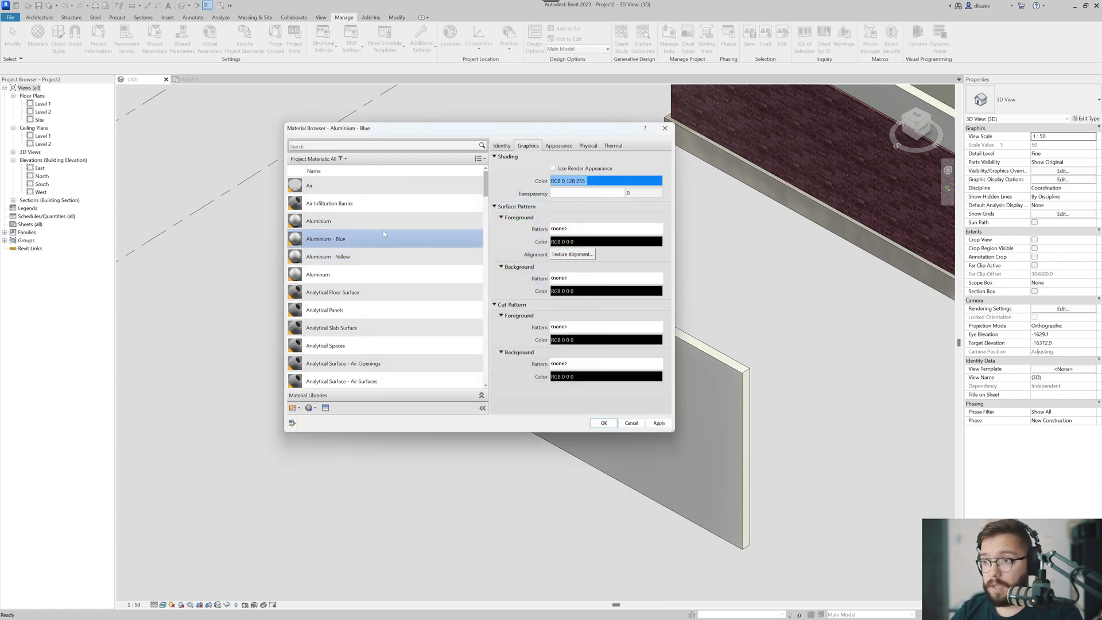
click(383, 222)
click(377, 234)
click(376, 225)
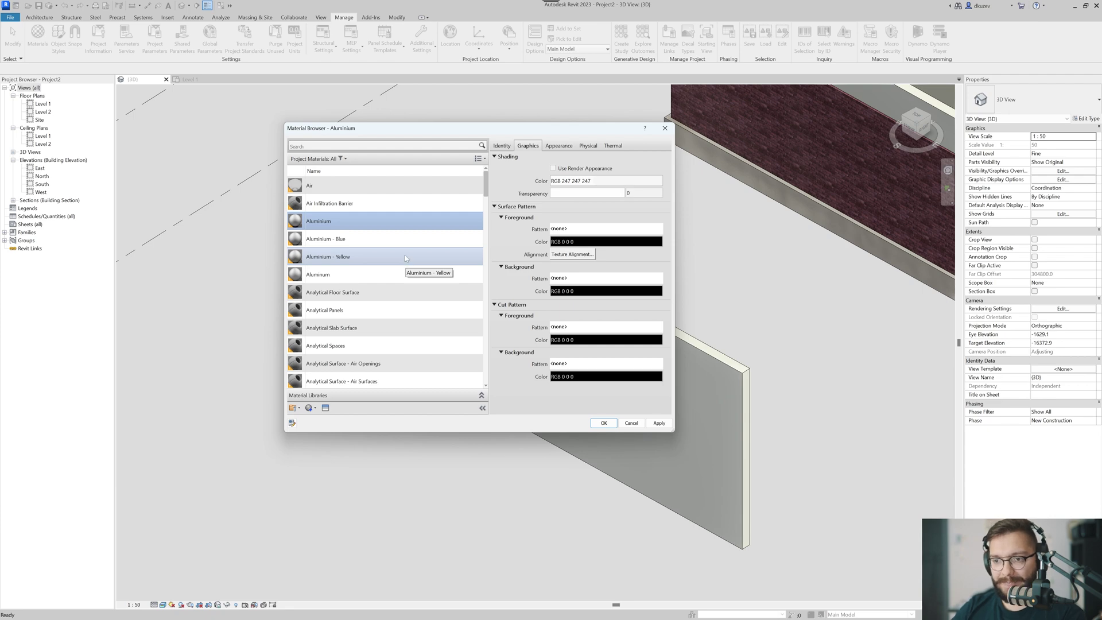
- Review the Aluminium - Yellow material's graphics and save the material changes
click(410, 253)
click(599, 424)
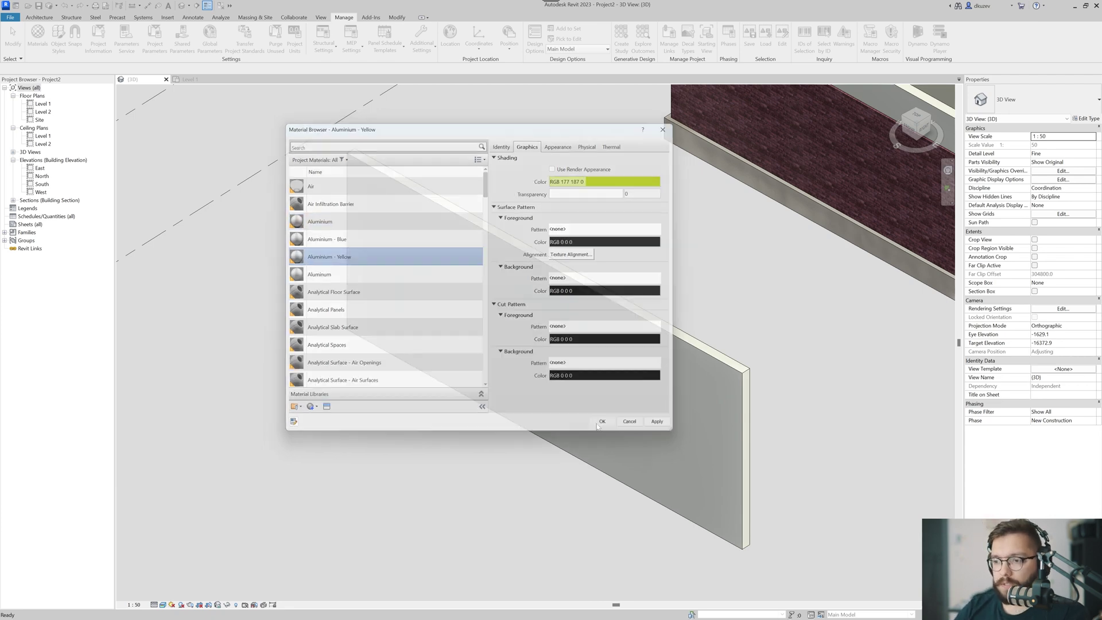
- Assign the Aluminium - Blue material to the exterior Finish 1 layer of the sample wall's type, 00 Exterior Brick Parapet
click(631, 400)
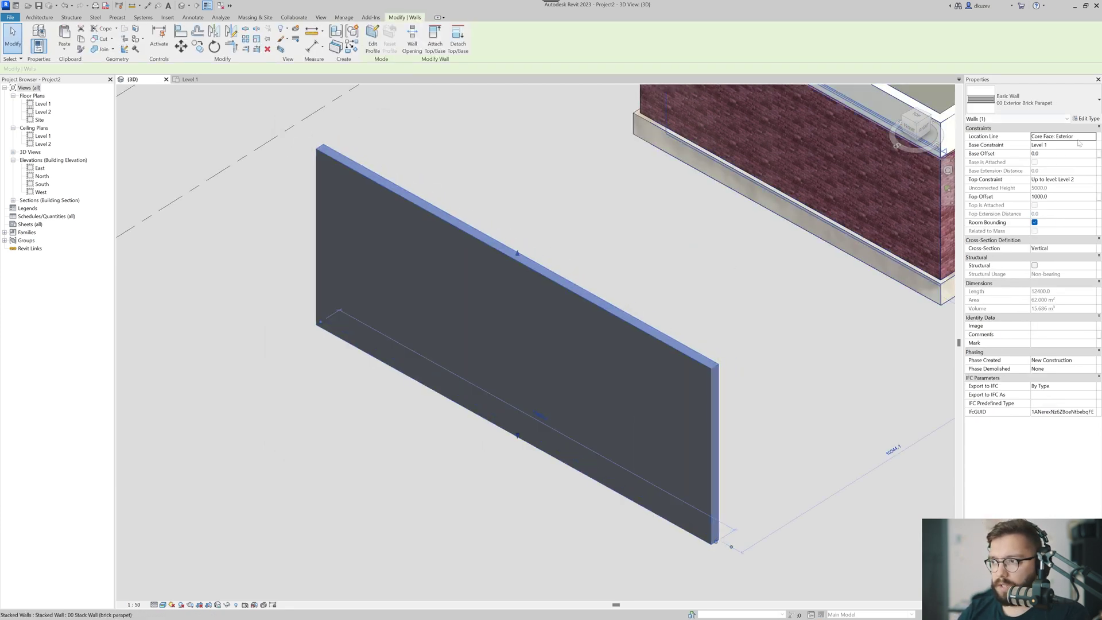
click(1086, 118)
click(754, 223)
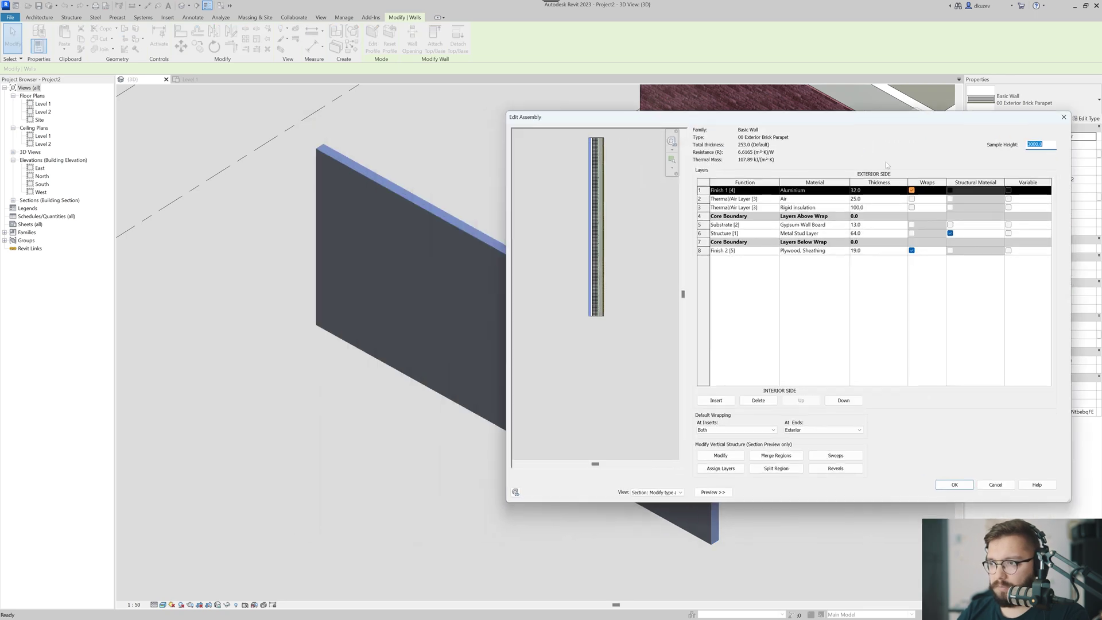
click(814, 190)
click(846, 189)
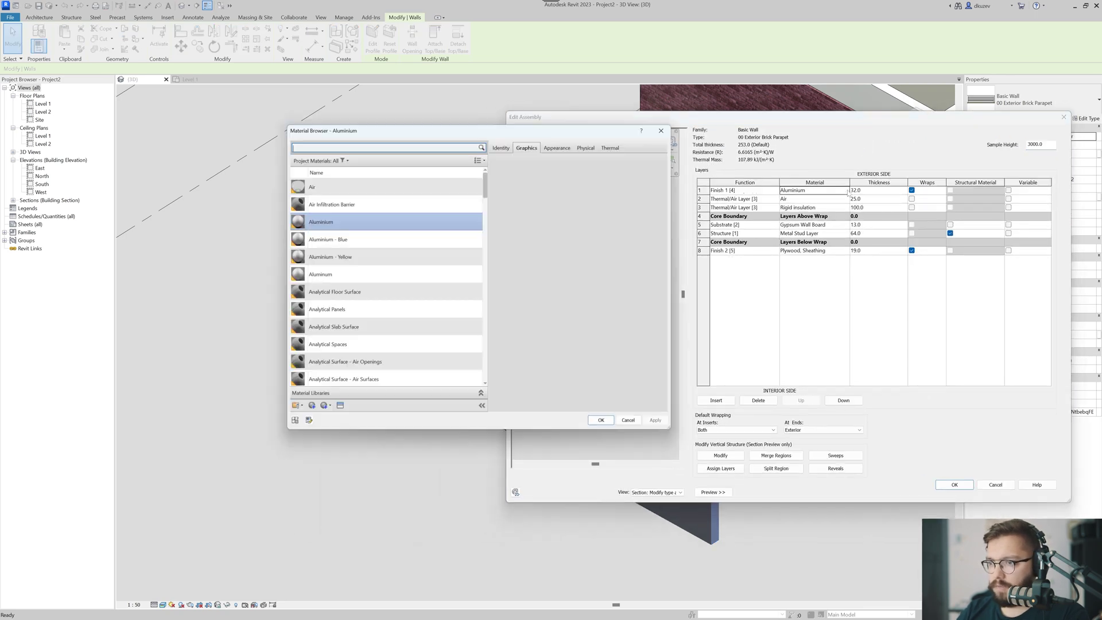
click(367, 241)
double_click(367, 244)
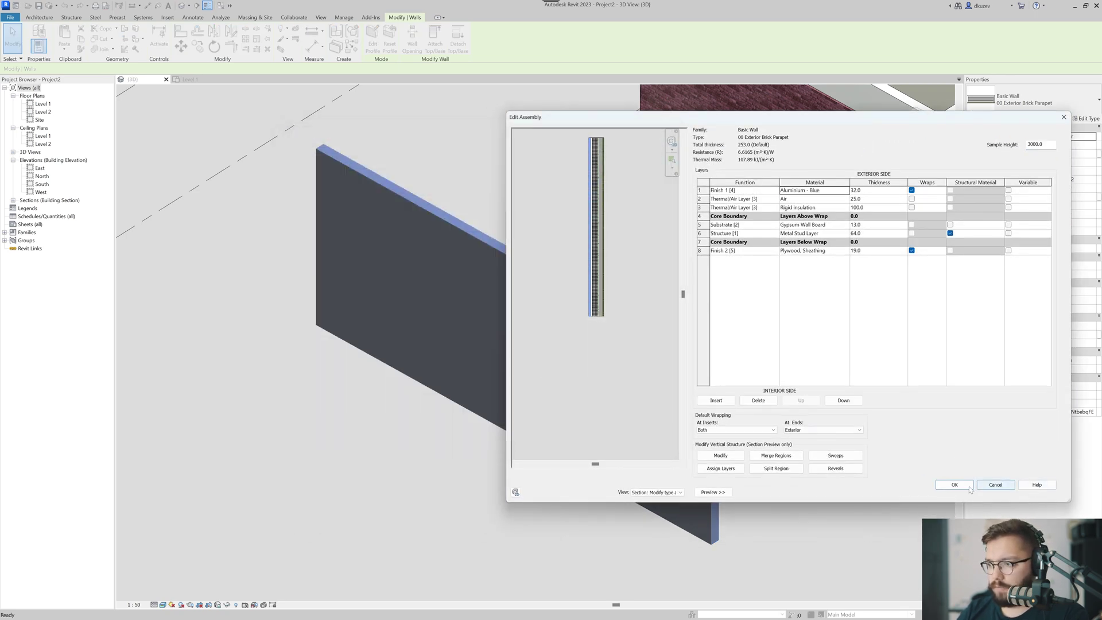
click(968, 488)
click(820, 504)
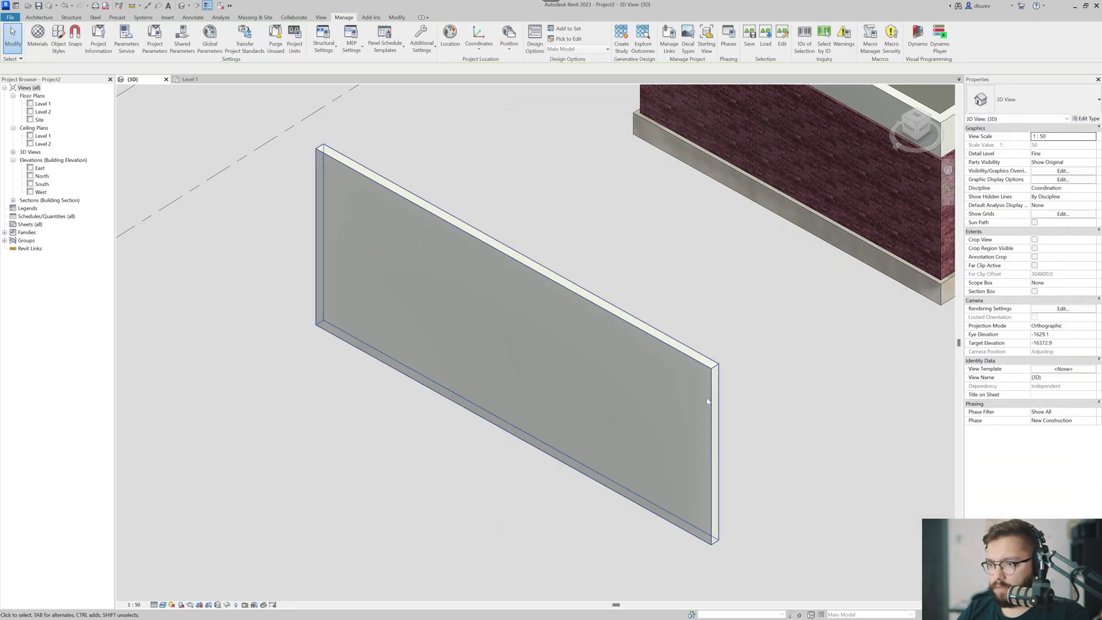
- Set the 3D view's visual style to Shaded and compare the sample wall with the building's parapet
scroll(707, 459, down, 1)
shift+middle_drag(726, 465, 693, 399)
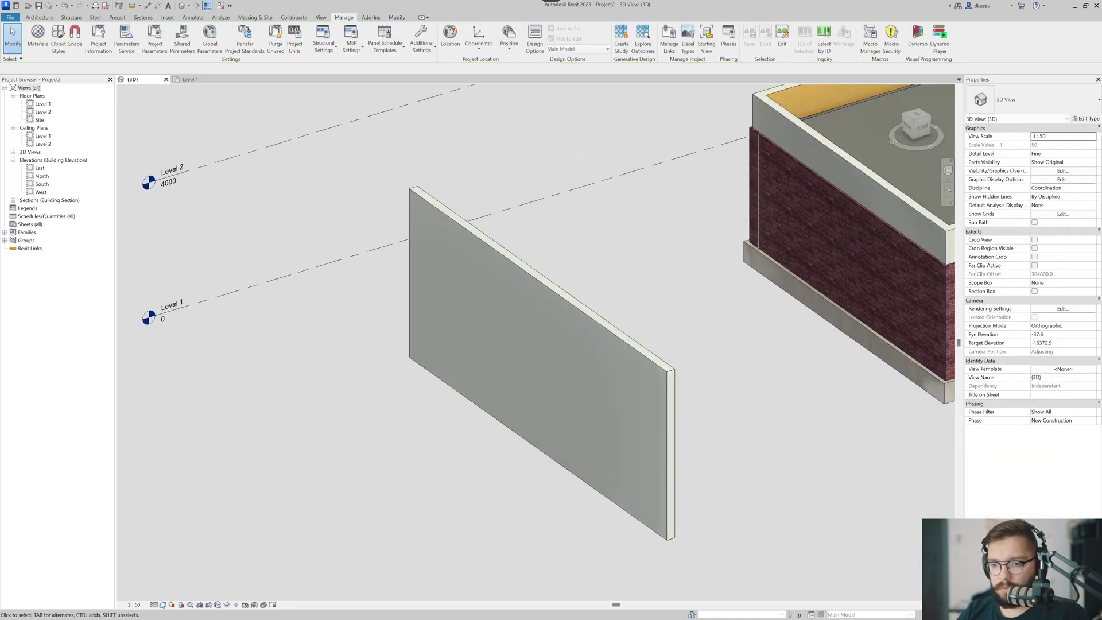
click(163, 604)
click(184, 577)
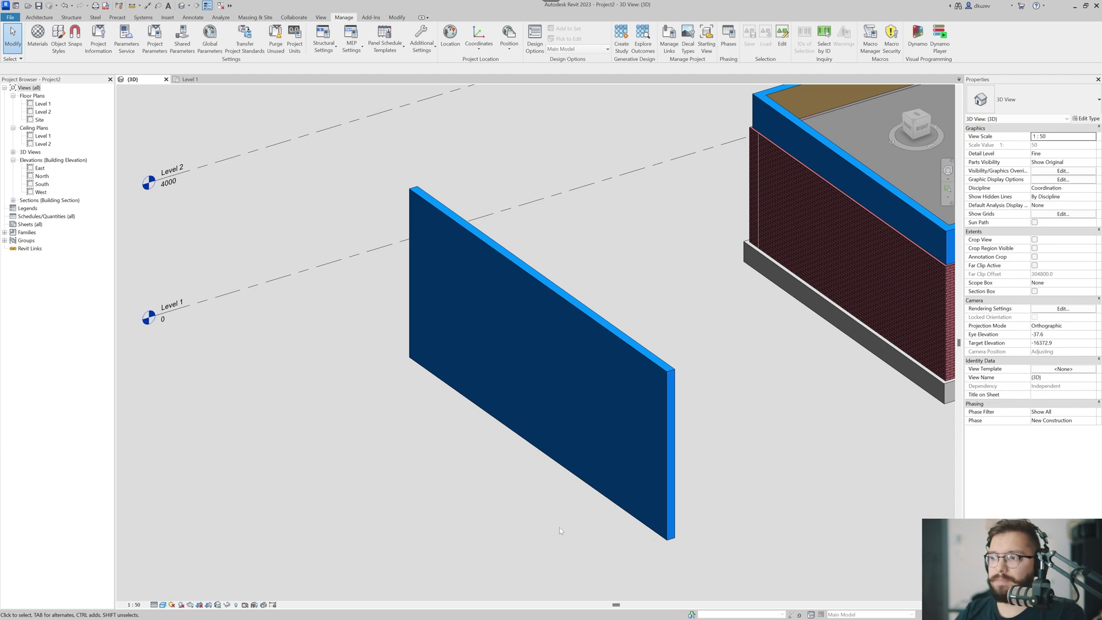
click(594, 395)
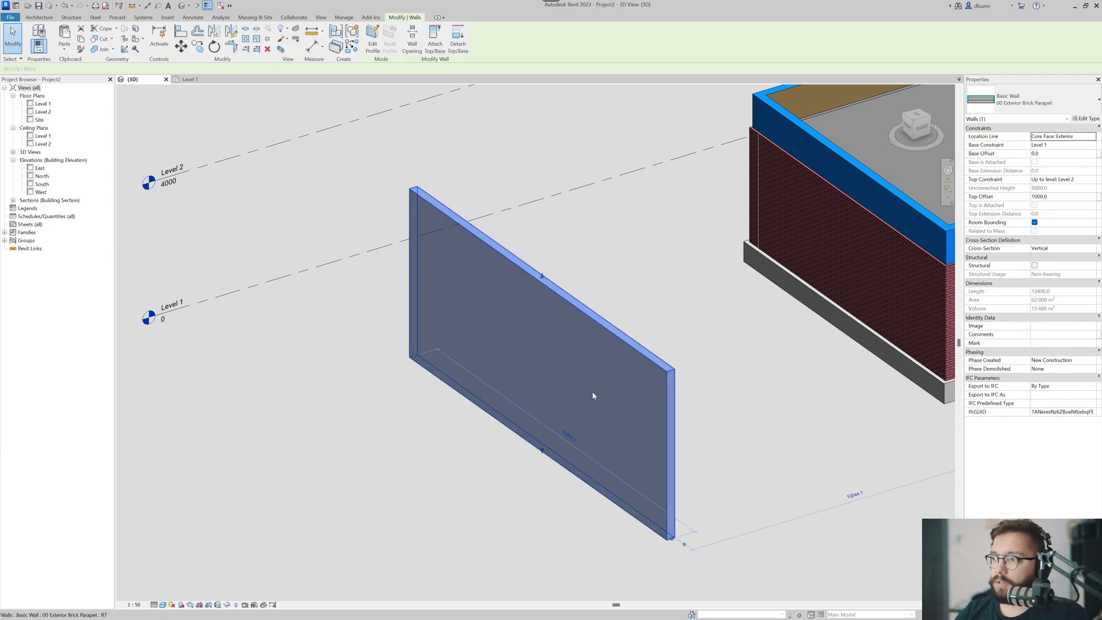
middle_drag(568, 394, 453, 456)
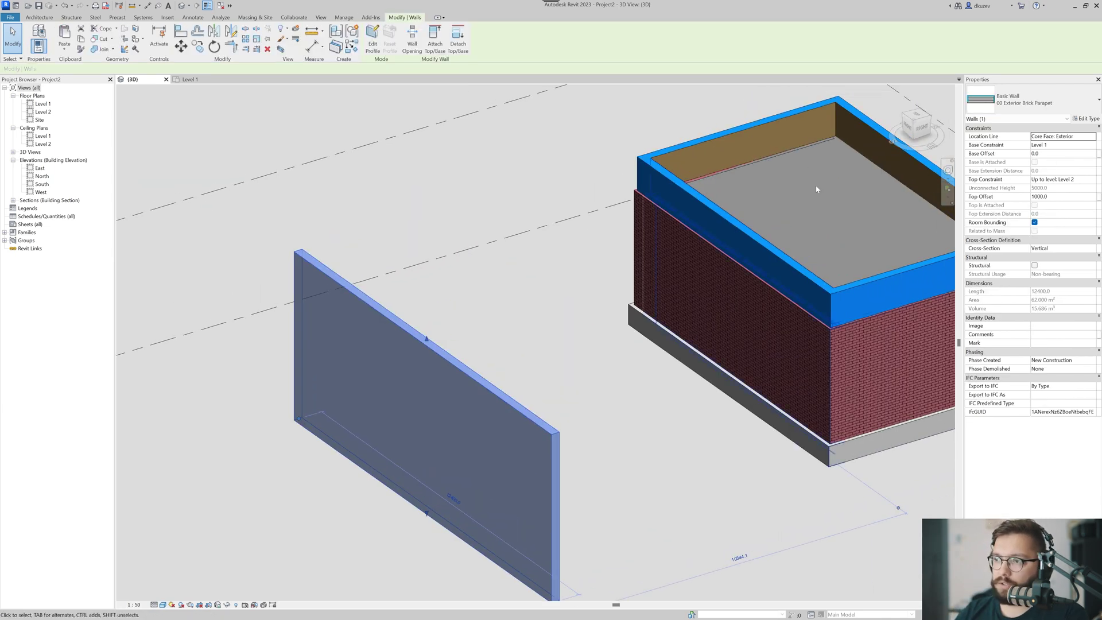
click(742, 267)
middle_drag(535, 390, 602, 337)
click(601, 336)
- Restore the exterior Finish 1 layer of the 00 Exterior Brick Parapet wall type to the plain Aluminium material
click(594, 387)
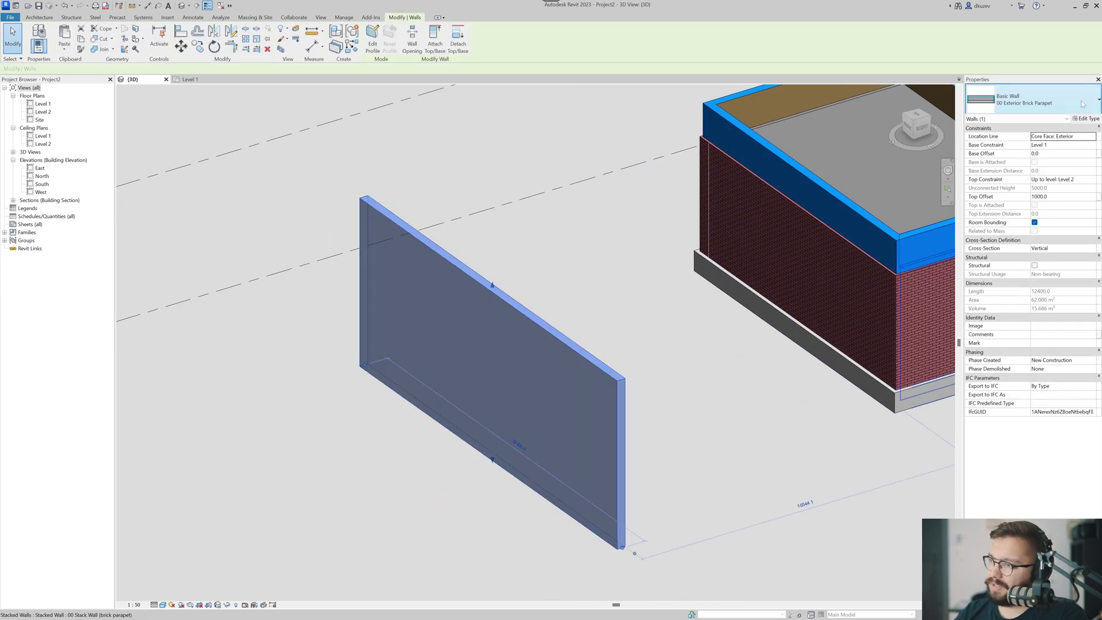
click(1086, 119)
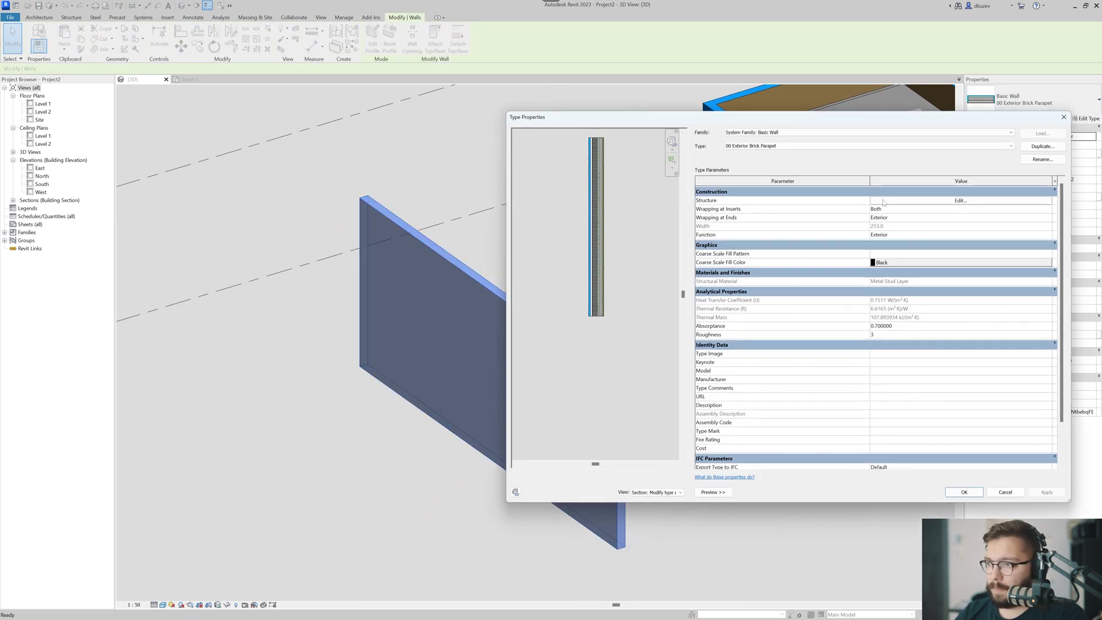
click(883, 200)
click(829, 191)
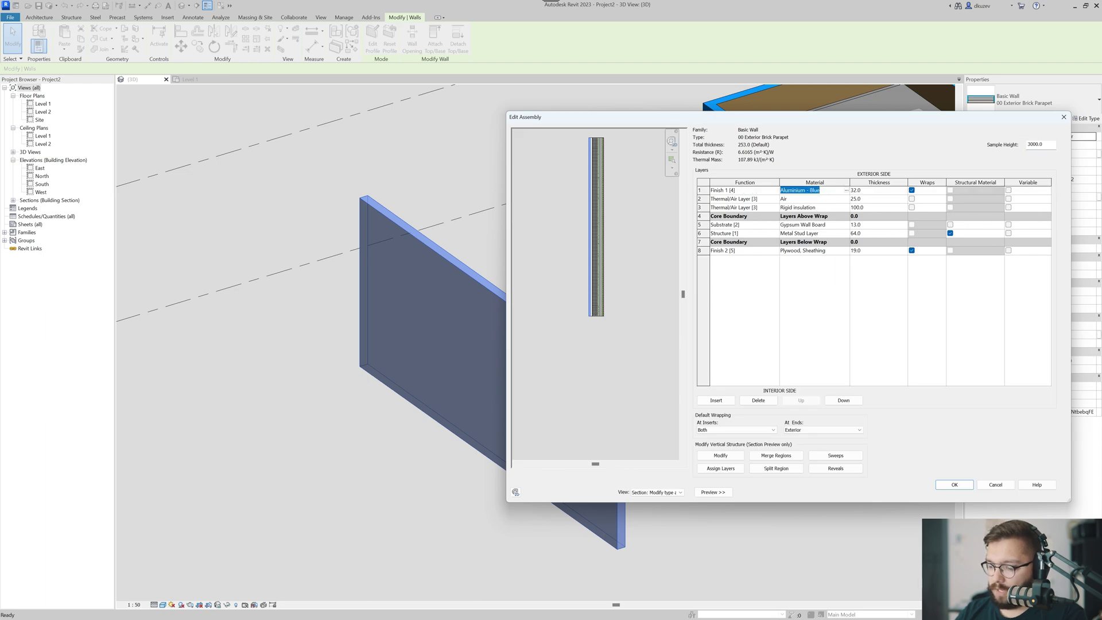
click(829, 190)
key(BackSpace)
key(BackSpace)
key(BackSpace)
key(BackSpace)
key(BackSpace)
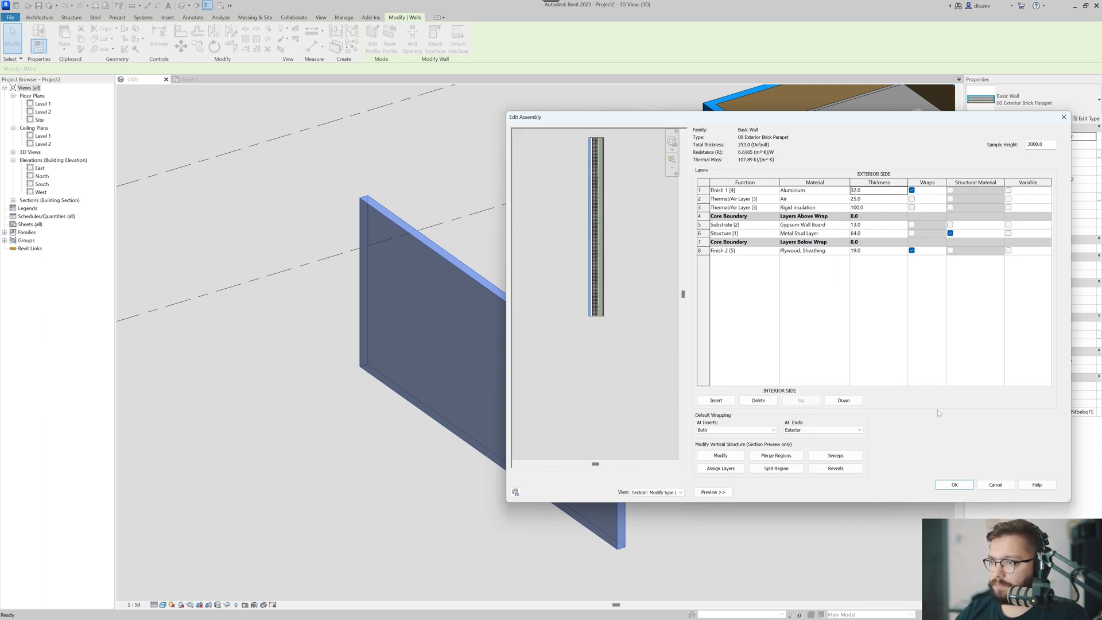
click(951, 485)
click(948, 494)
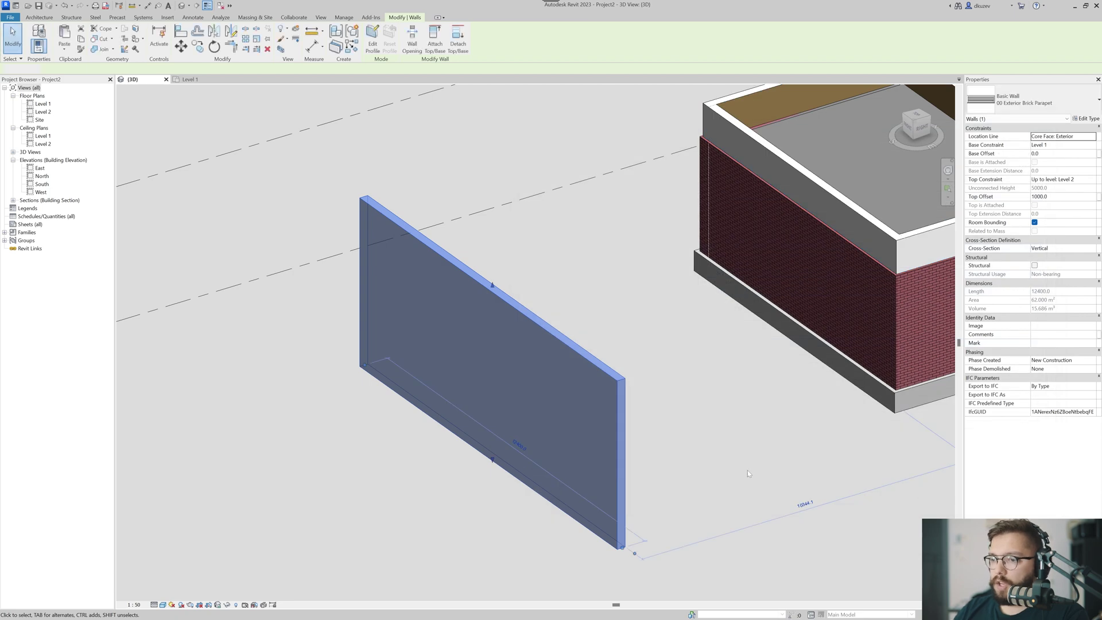
- Try isolating the sample wall in a section box to inspect its layers at the cut end
click(747, 469)
middle_drag(552, 410, 579, 419)
scroll(594, 418, down, 2)
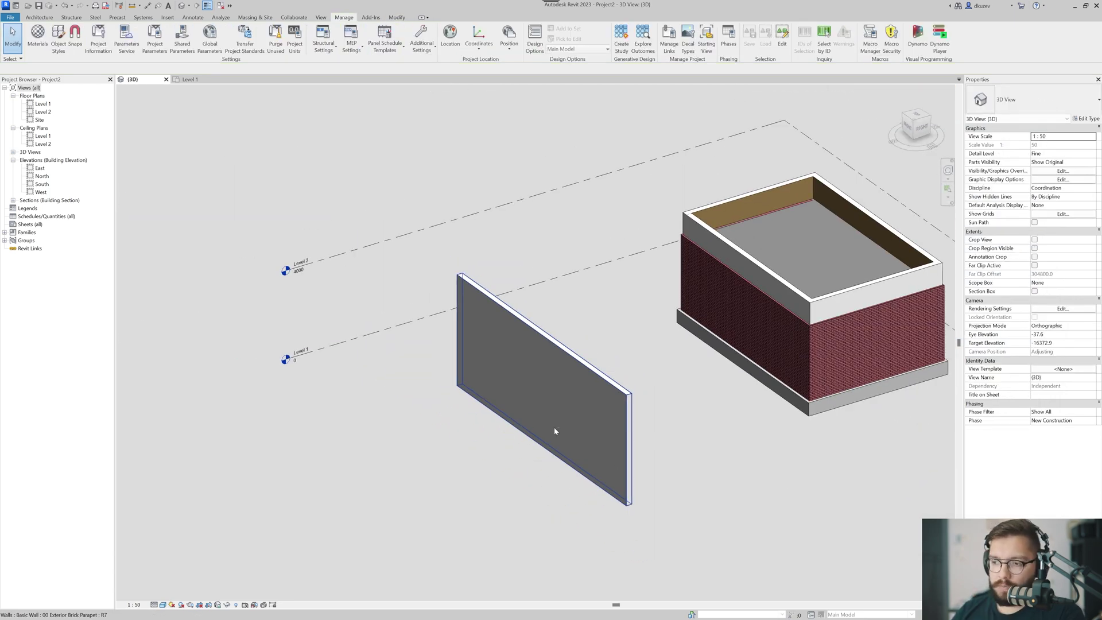
drag(676, 432, 580, 497)
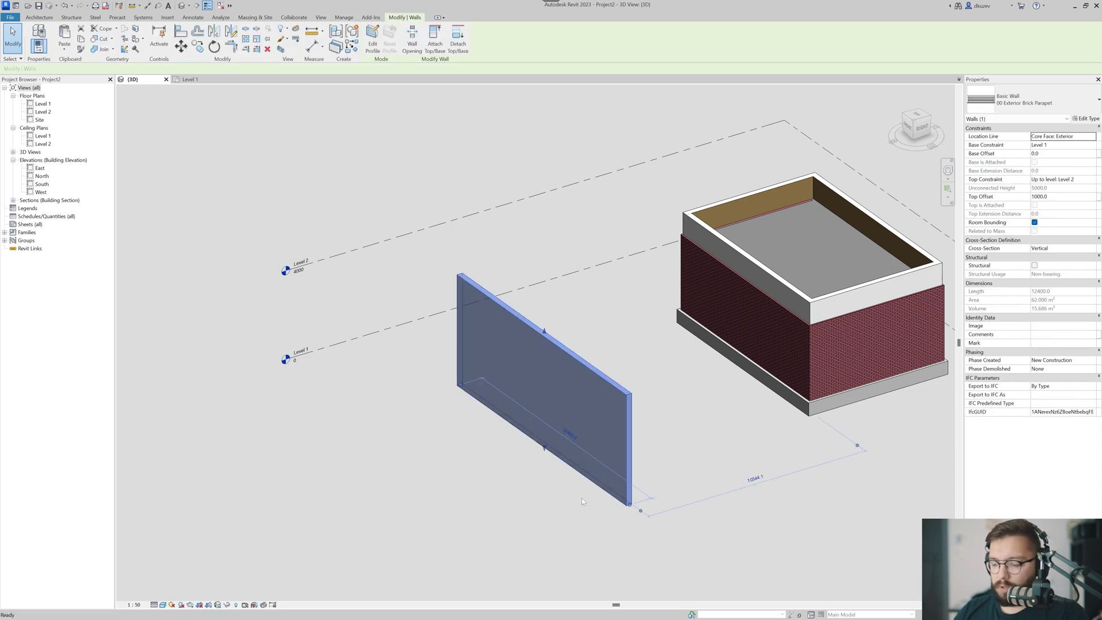
key(b)
key(x)
shift+middle_drag(505, 528, 531, 538)
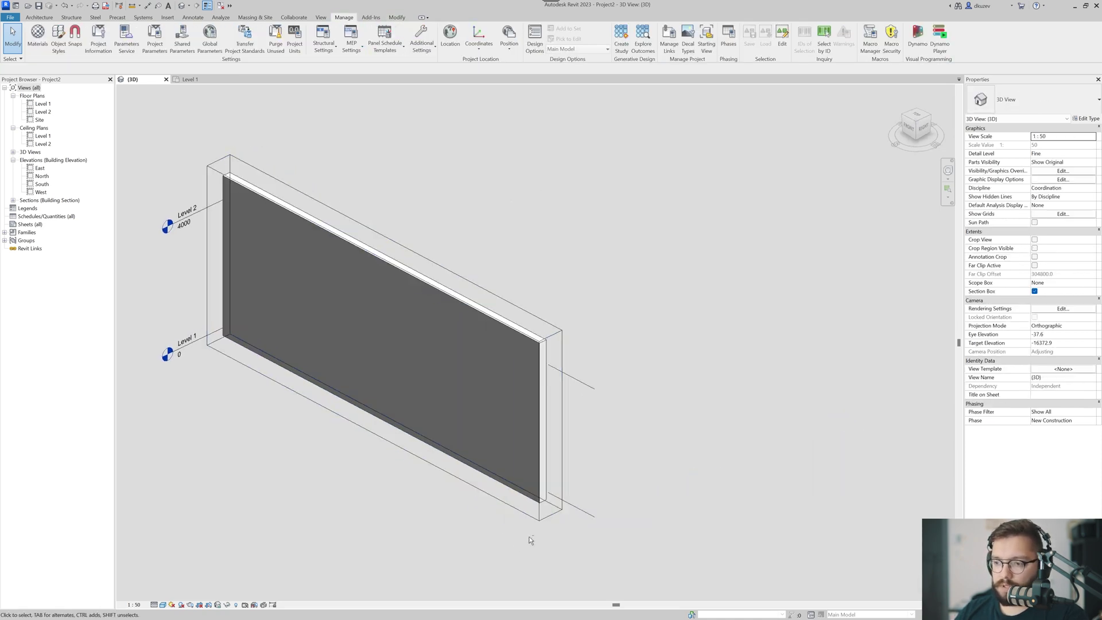
click(537, 520)
key(Escape)
scroll(490, 409, up, 8)
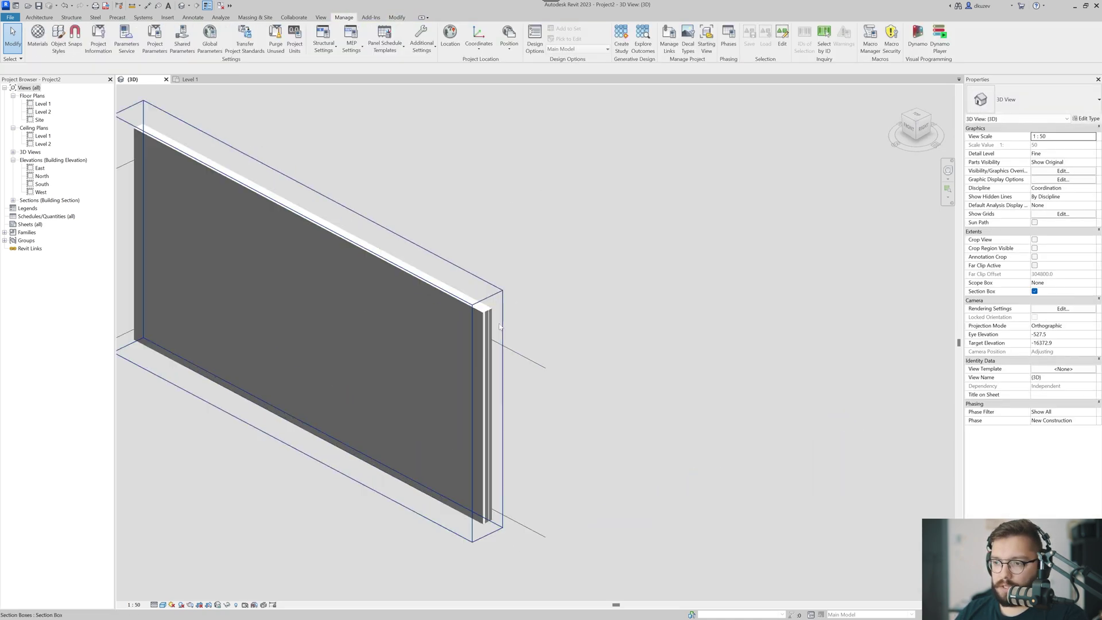
scroll(489, 409, down, 8)
key(b)
key(x)
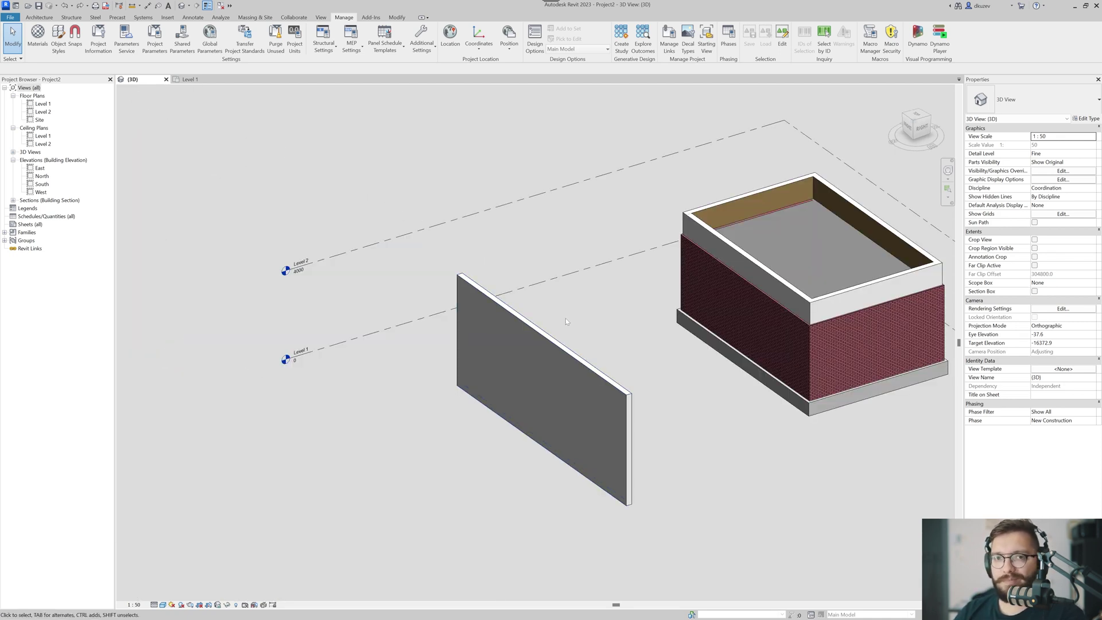
- Create parts from the sample wall so that each layer becomes a separate element
click(549, 367)
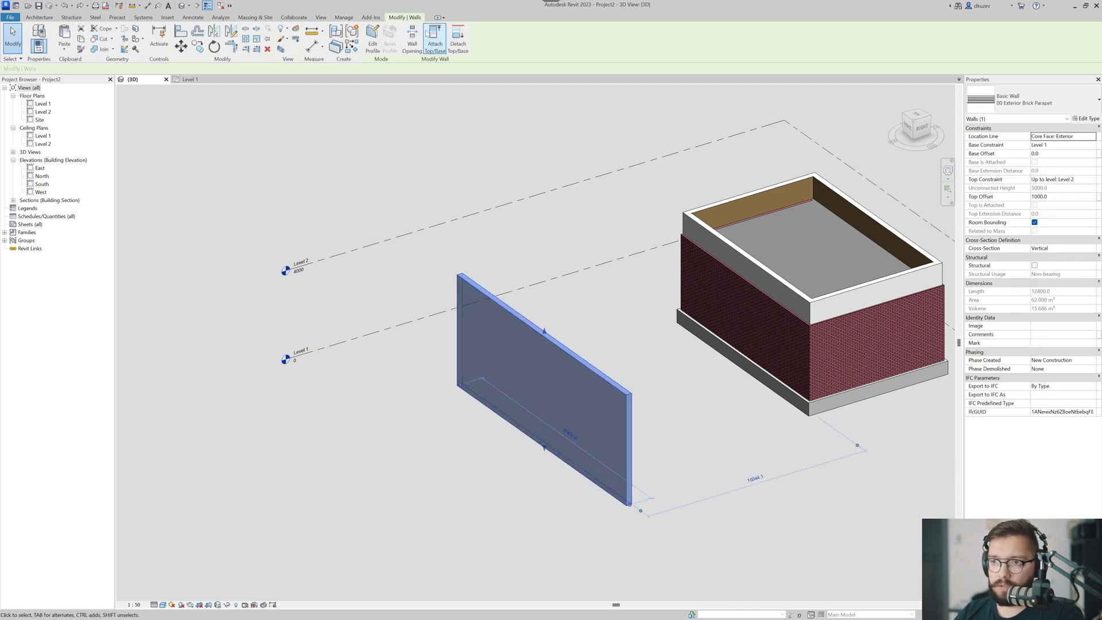
click(339, 50)
scroll(631, 367, up, 6)
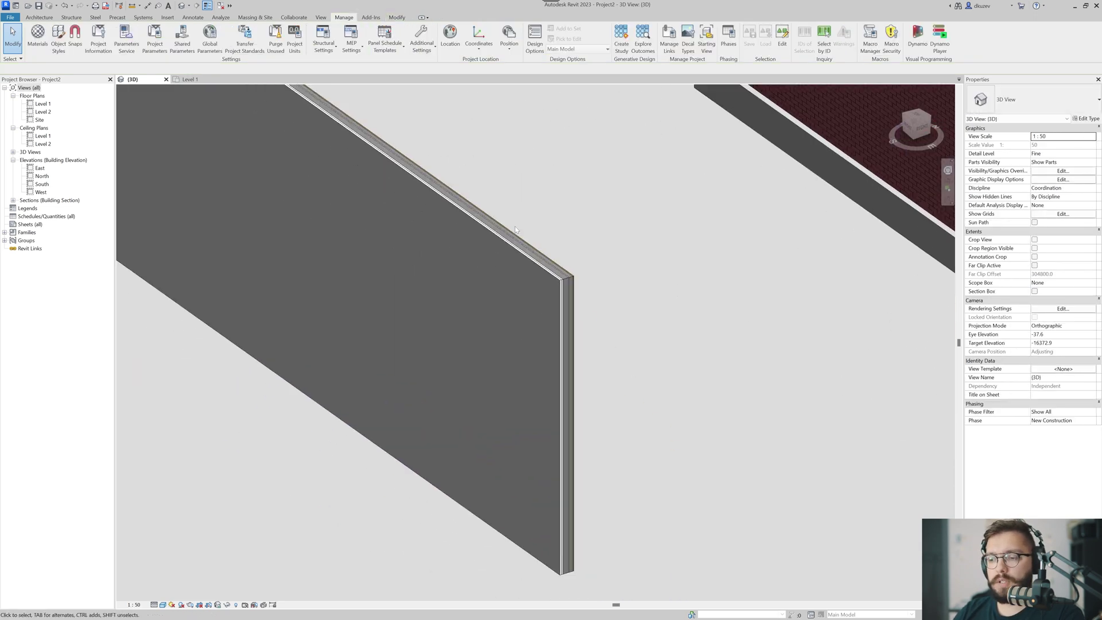
- Examine the individual layer parts at the sample wall's end, including their materials and thicknesses
scroll(561, 262, up, 4)
click(553, 325)
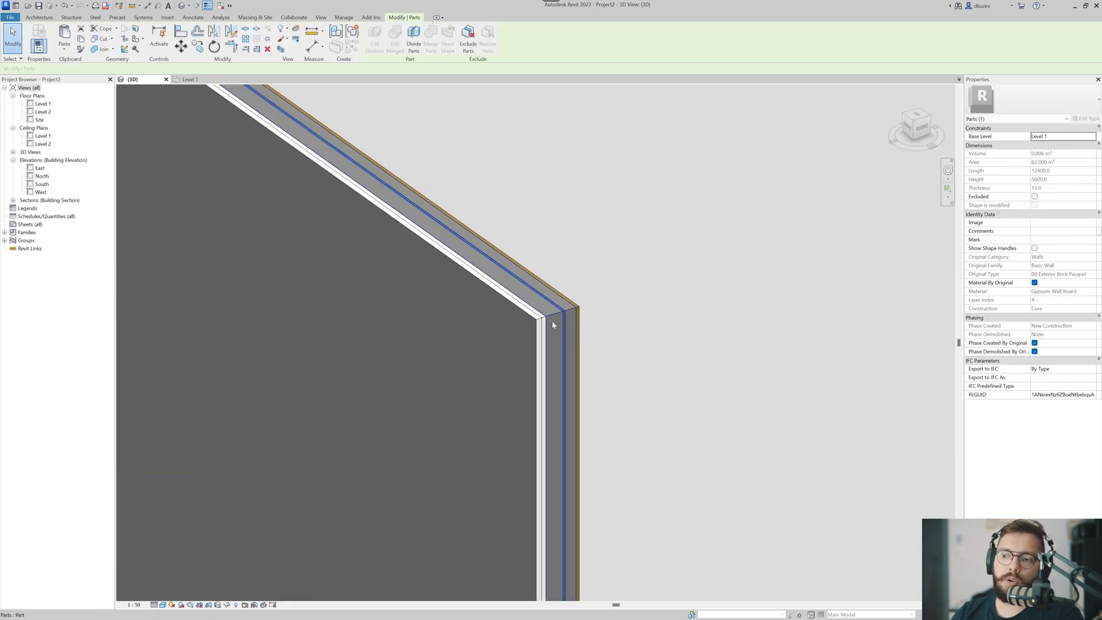
key(Escape)
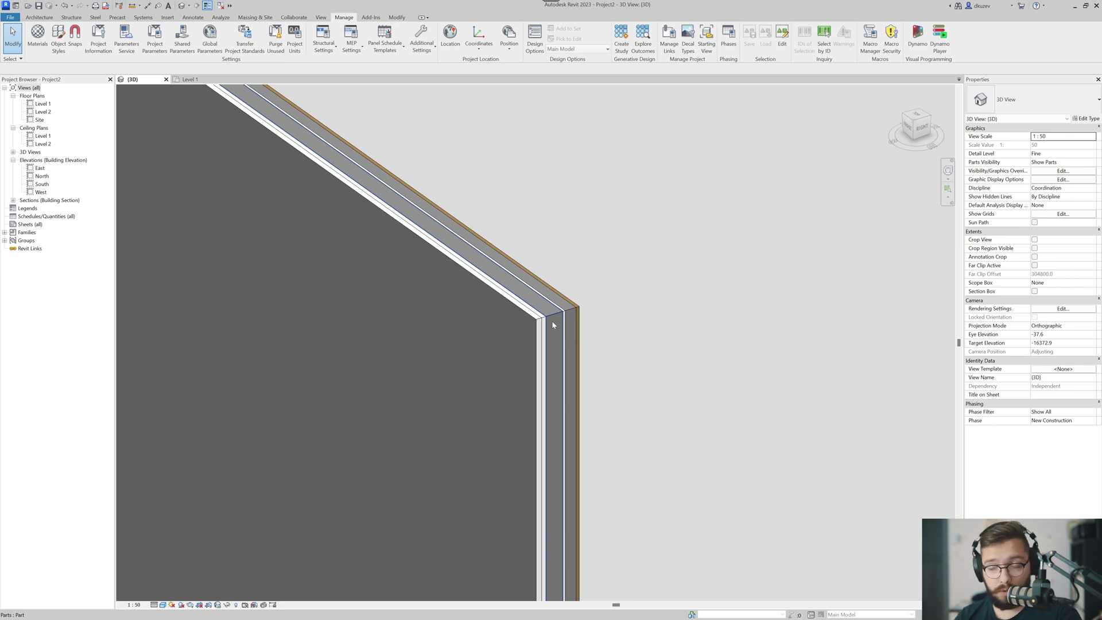
scroll(552, 325, down, 2)
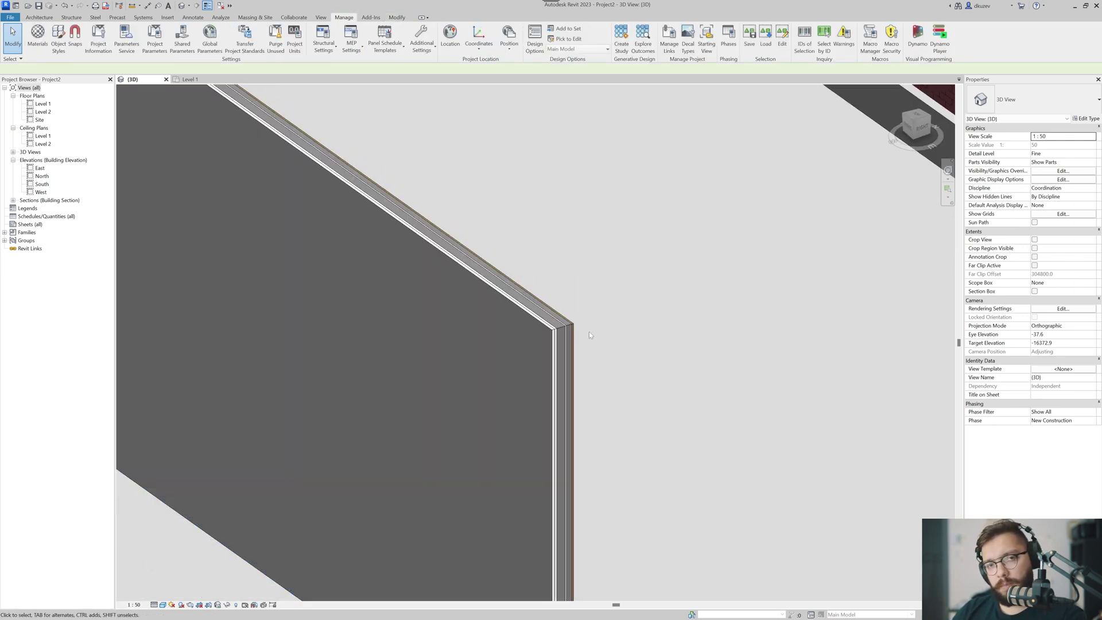
key(Escape)
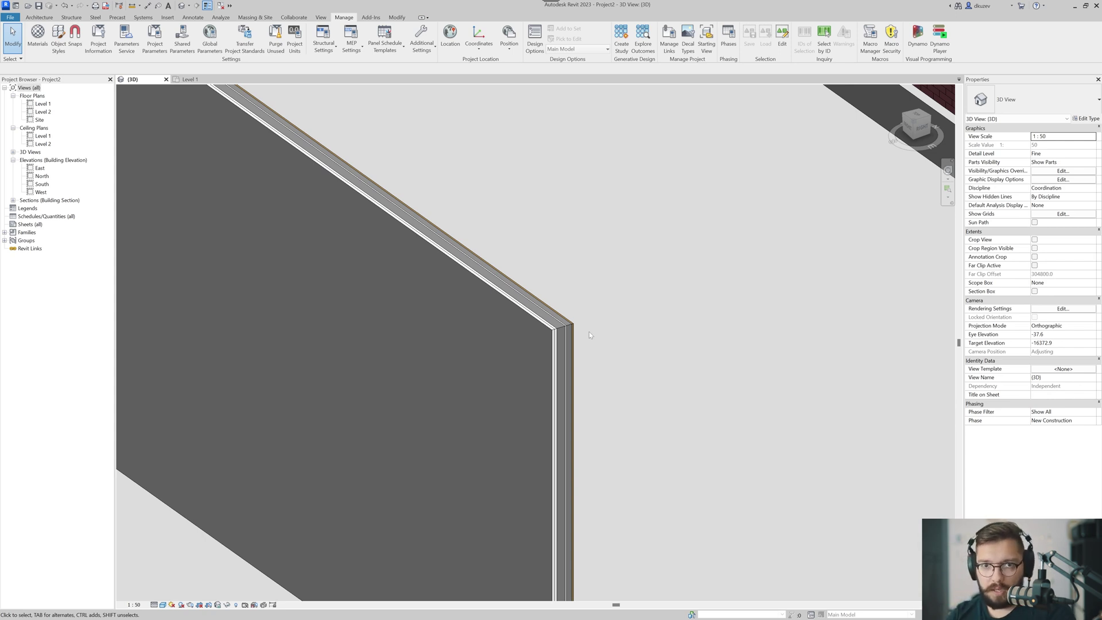
scroll(588, 332, down, 5)
click(596, 338)
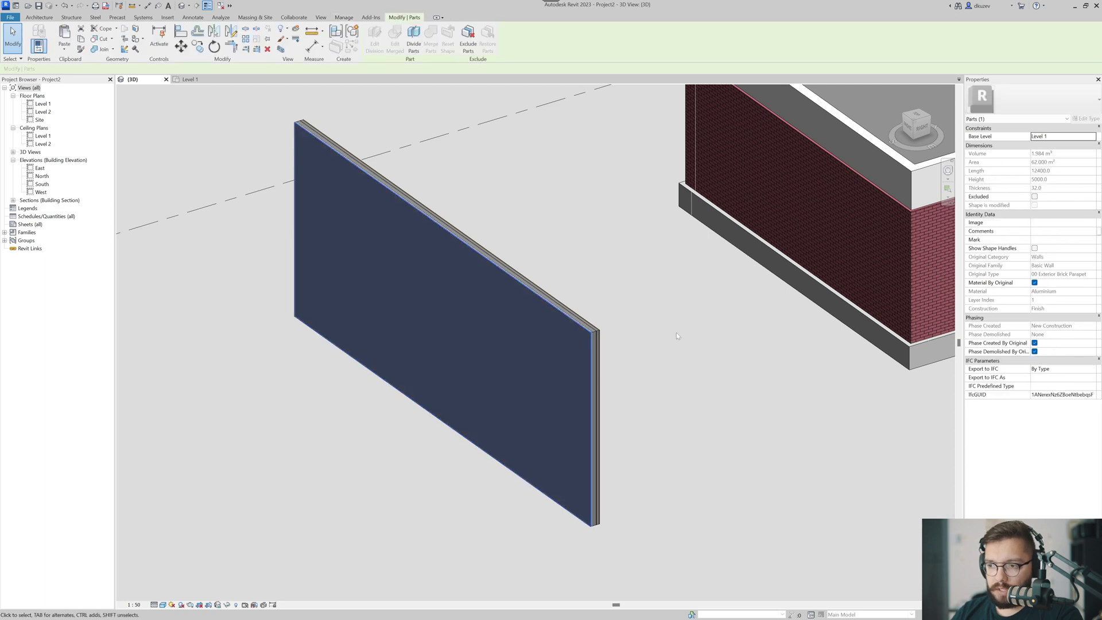
click(589, 341)
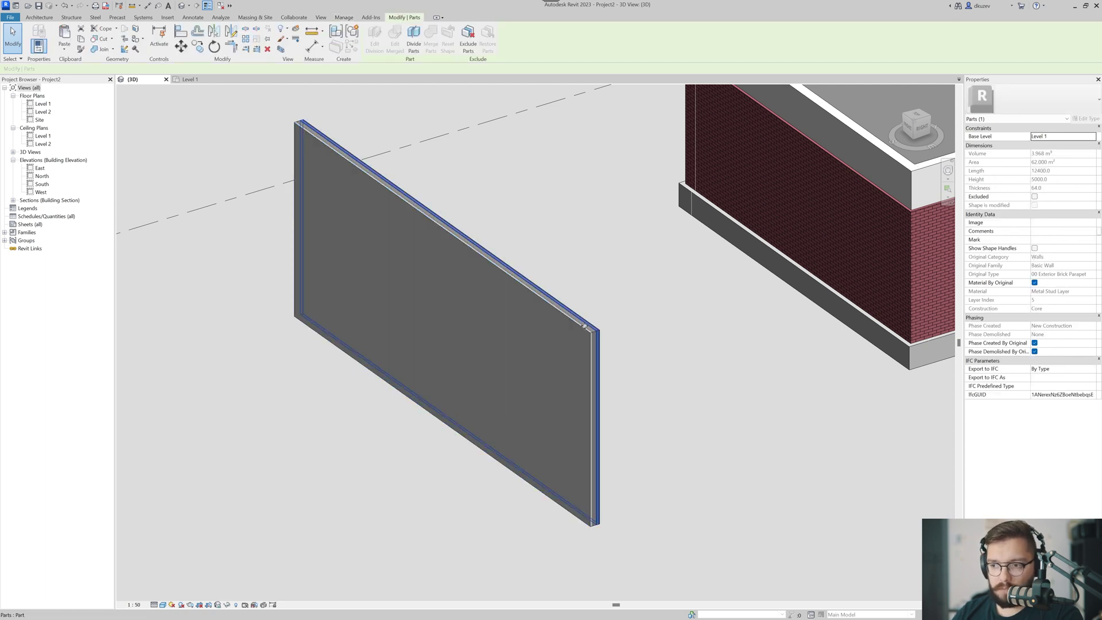
scroll(586, 331, up, 3)
scroll(586, 331, up, 2)
scroll(587, 331, down, 2)
drag(625, 313, 563, 378)
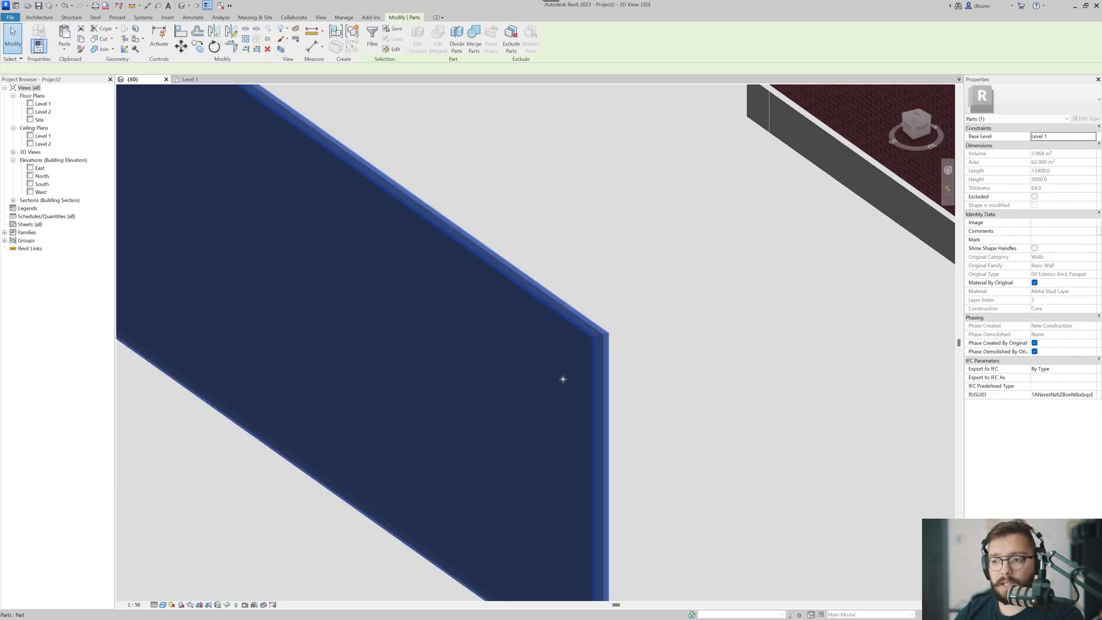
scroll(579, 381, down, 2)
middle_drag(581, 401, 570, 362)
click(598, 490)
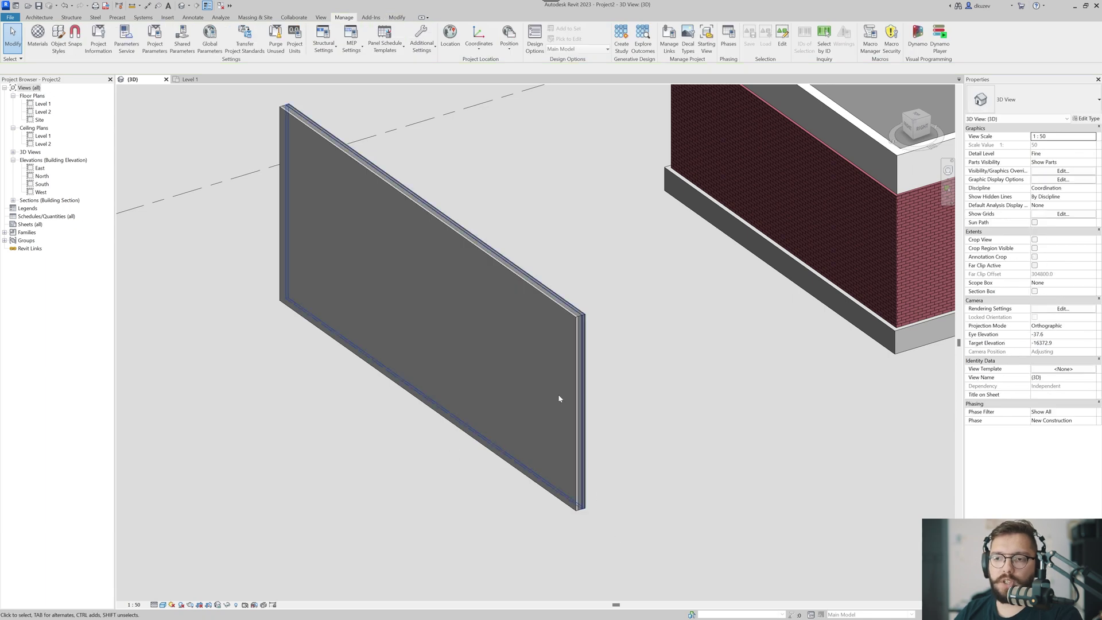
click(546, 231)
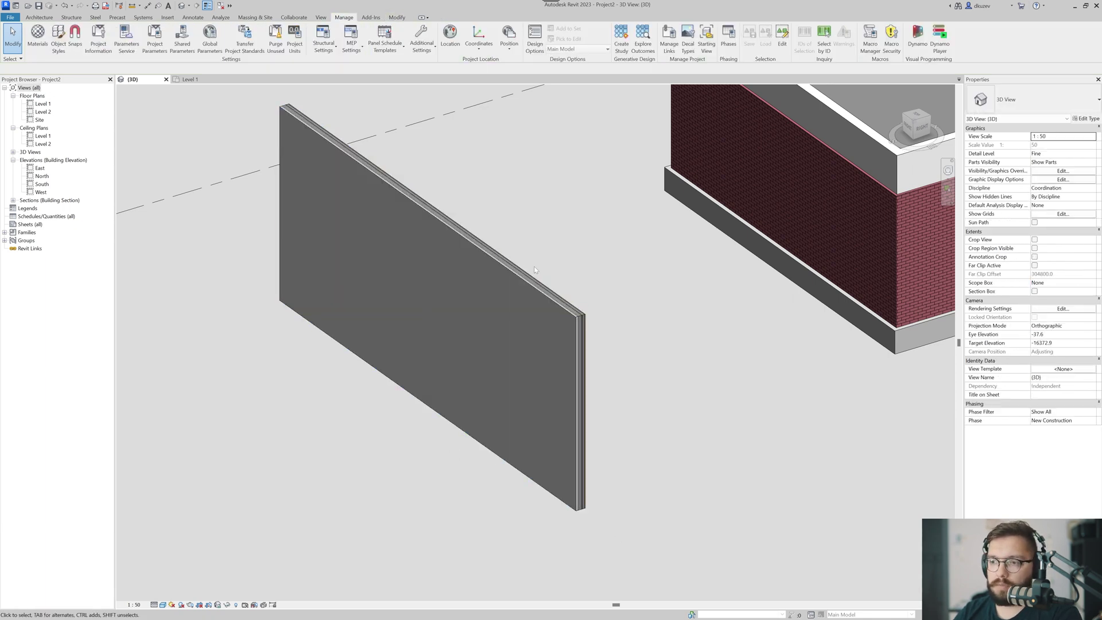
click(503, 274)
key(Escape)
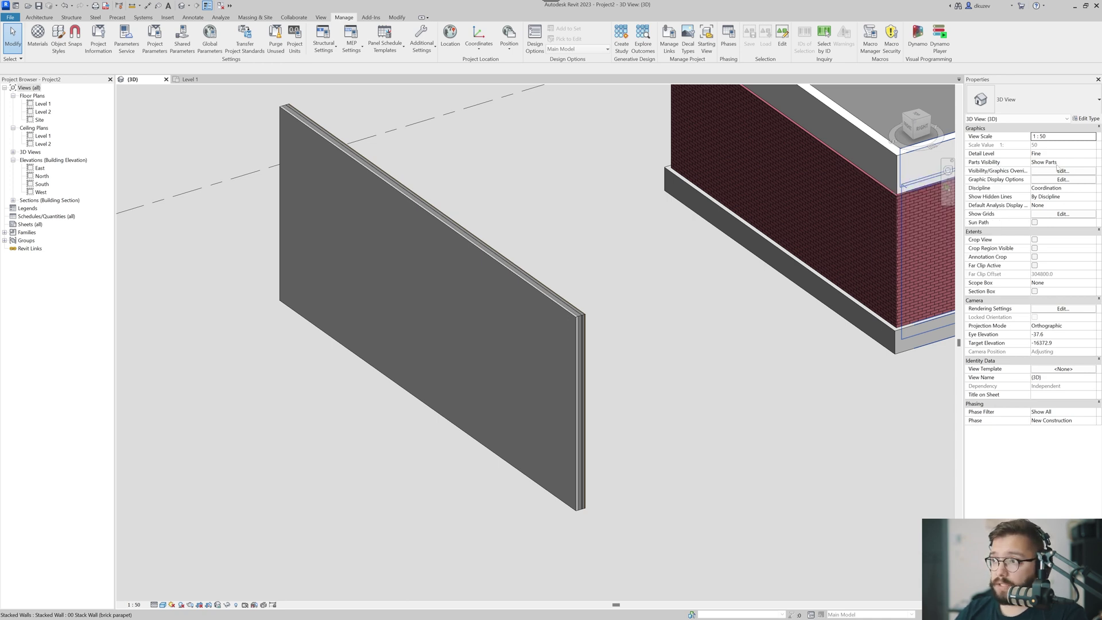
- Set the 3D view's Parts Visibility to Show Original
click(1092, 165)
click(1092, 162)
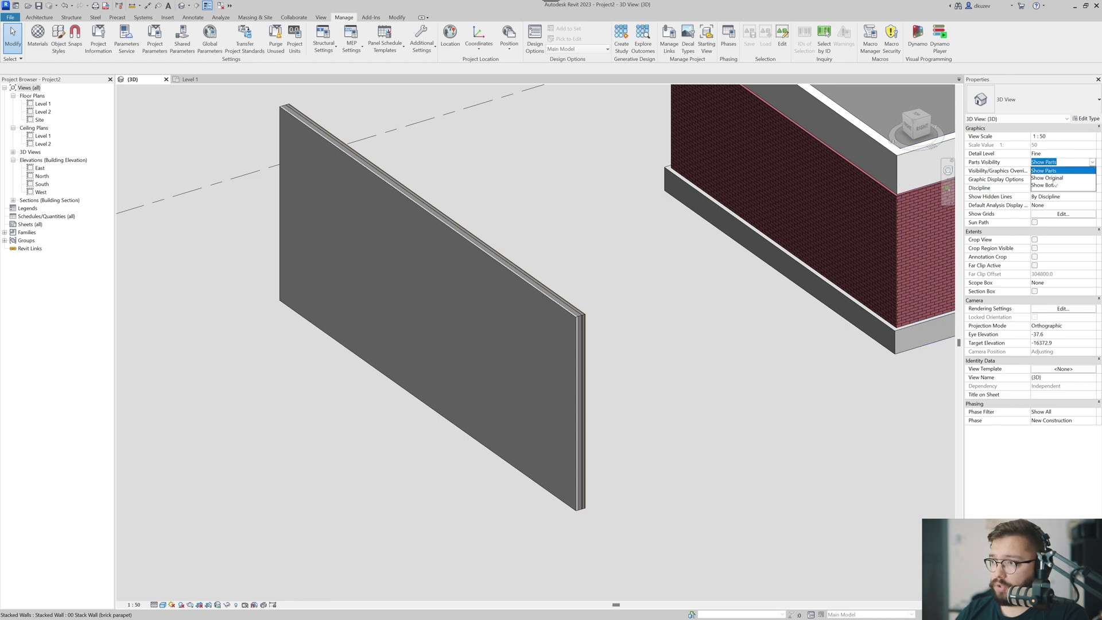
click(1054, 185)
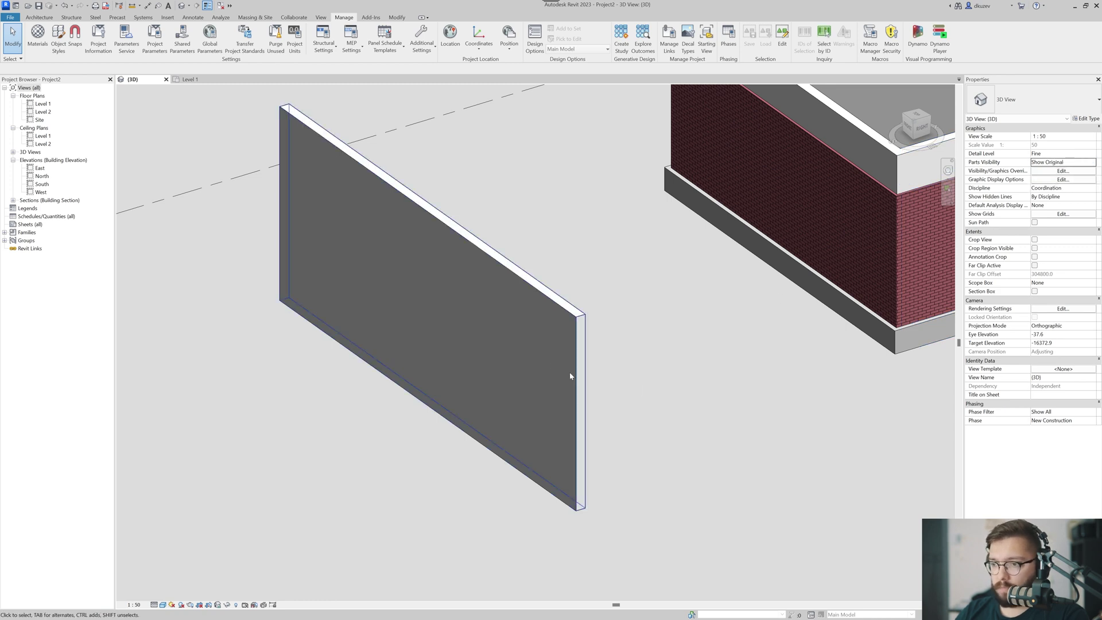
- Shorten the original sample wall by pulling its near end inward along its length
click(567, 508)
drag(567, 508, 538, 479)
click(588, 379)
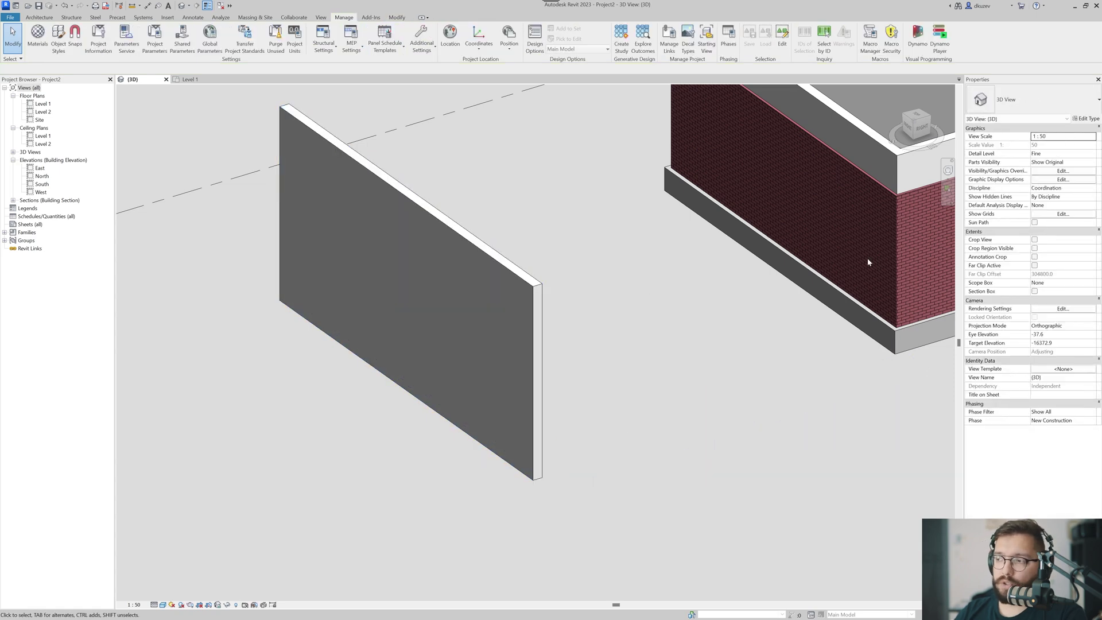
- Set the 3D view's Parts Visibility to Show Both and extend the original sample wall's near end to about 12800 mm in length
click(1092, 163)
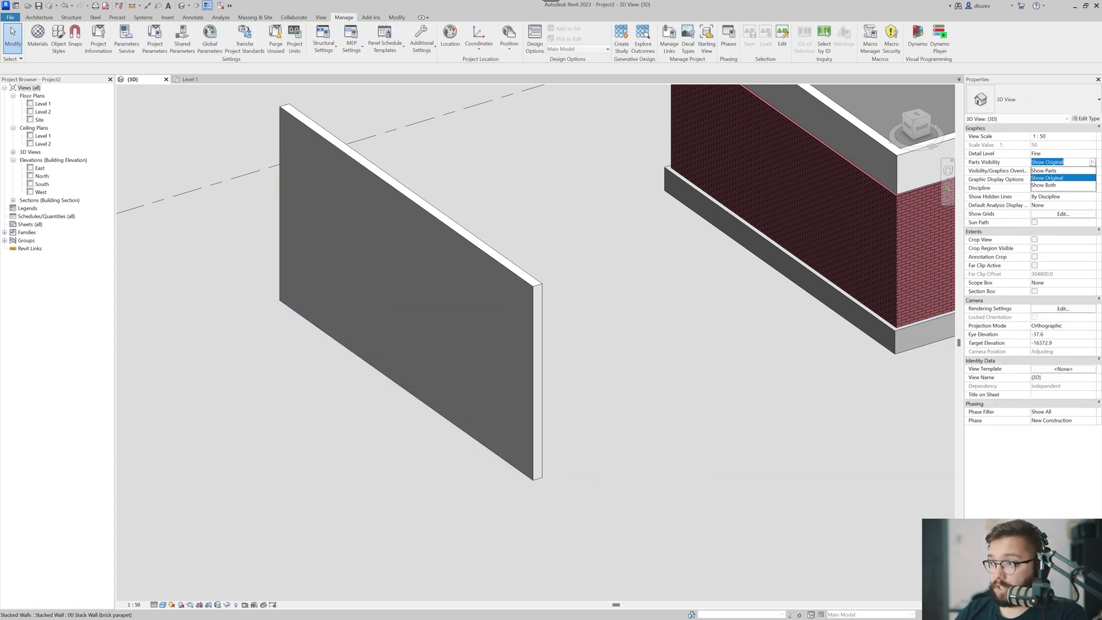
click(1055, 185)
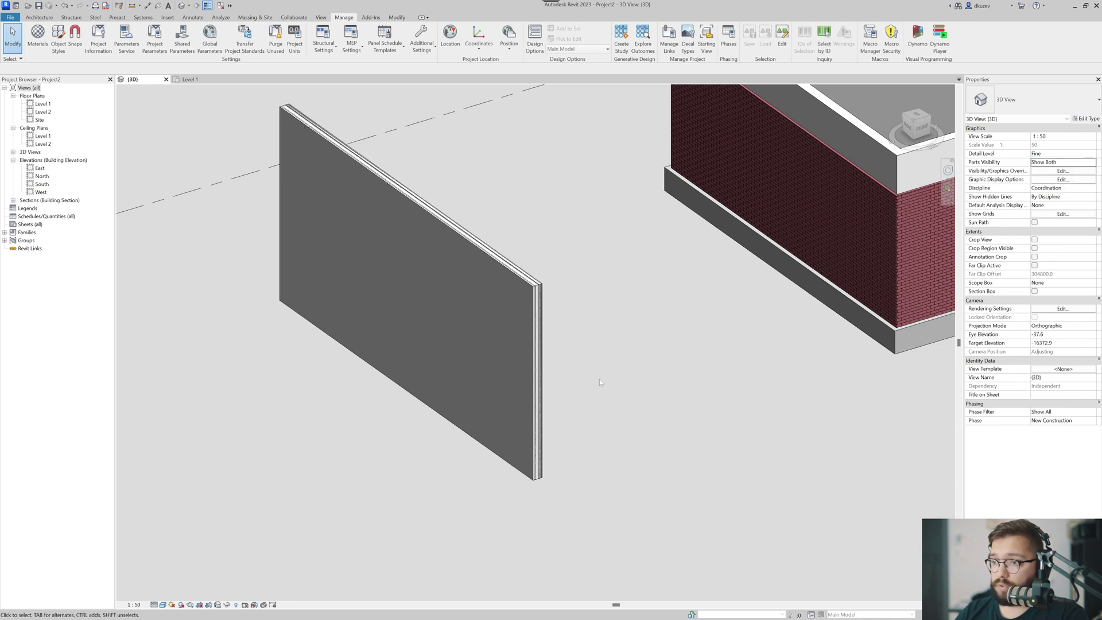
key(Tab)
click(533, 294)
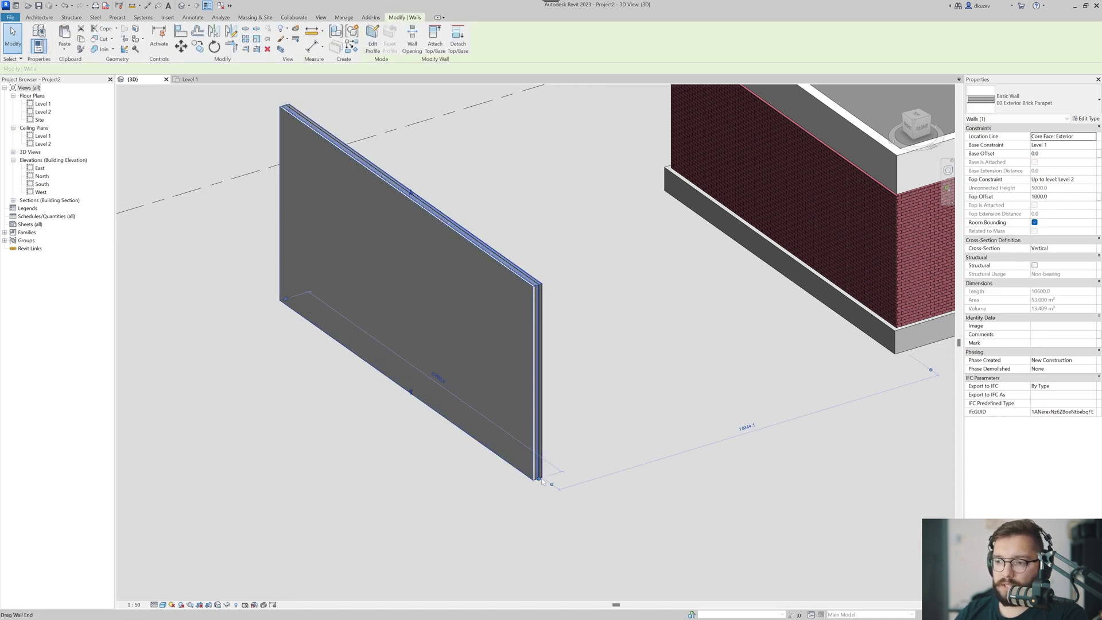
click(588, 513)
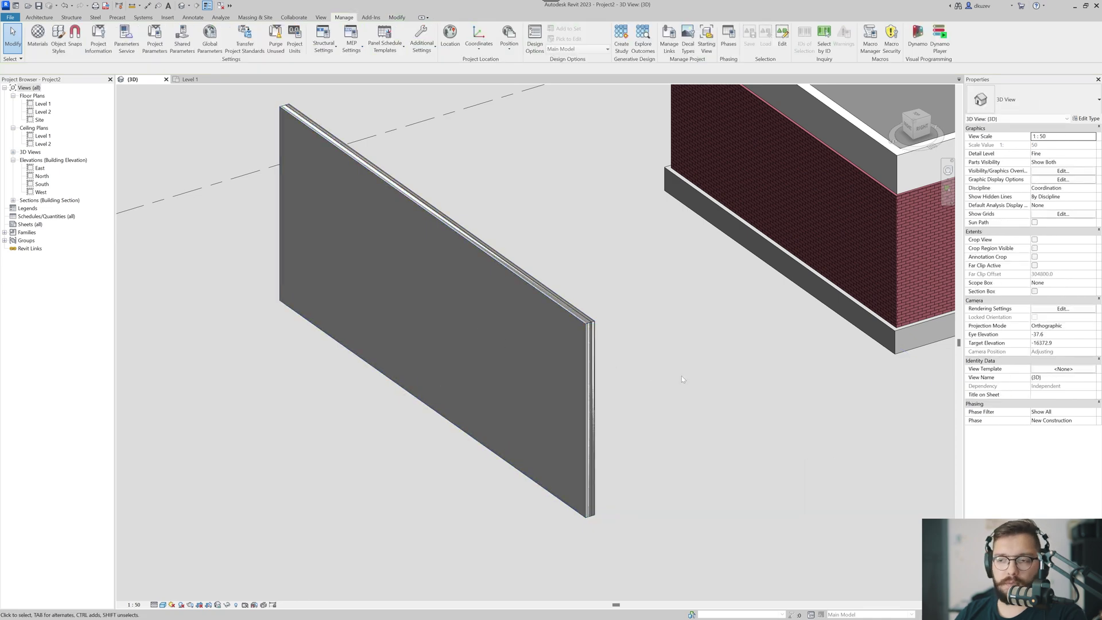
- Place an M_Window-Casement-Double 1050 x 1350mm window near the middle of the sample wall
key(w)
key(n)
click(437, 320)
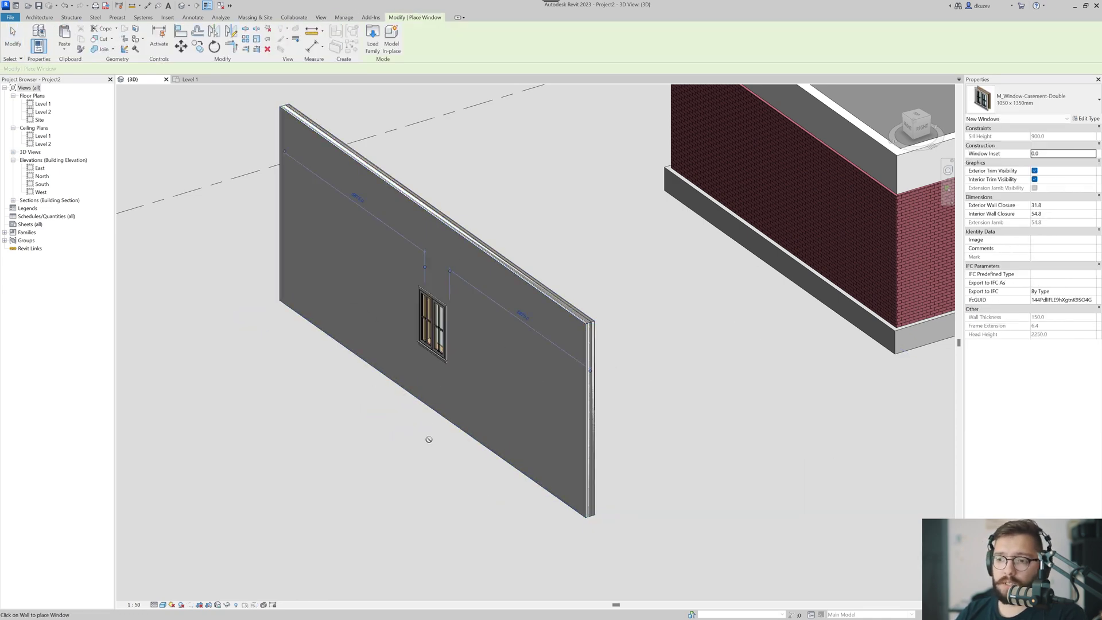
key(Escape)
scroll(456, 324, up, 4)
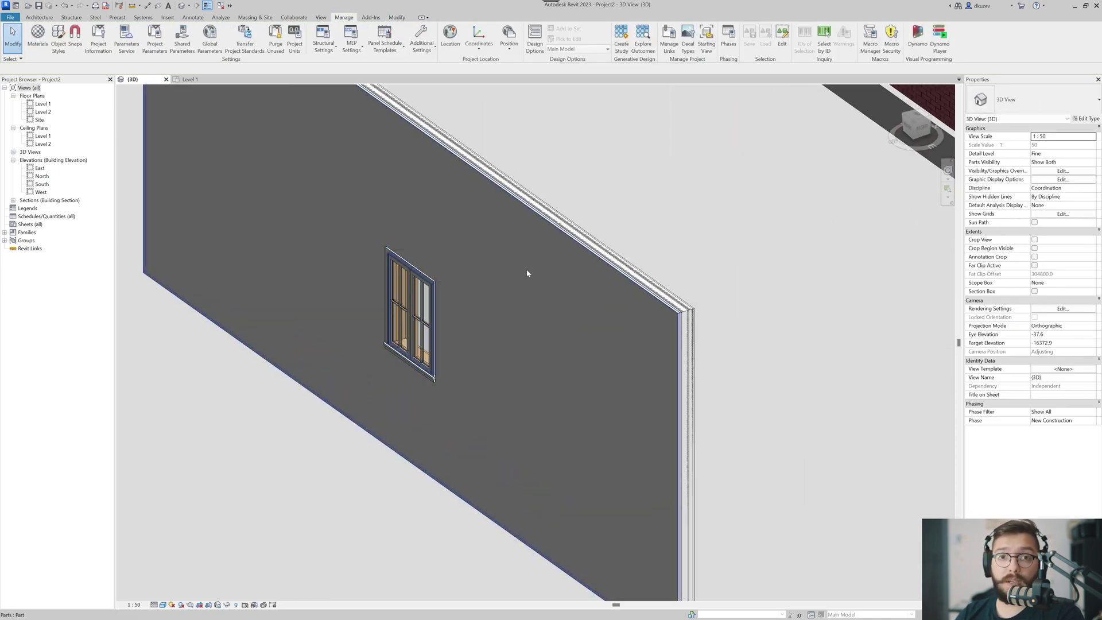
- Set the 3D view's Parts Visibility to Show Parts
click(1091, 163)
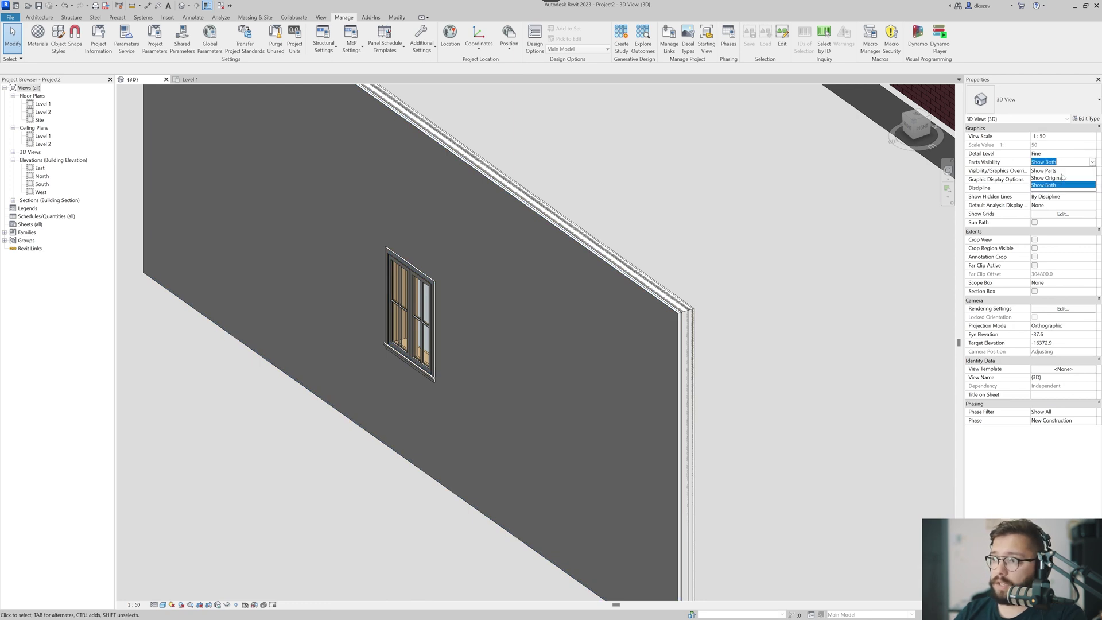
click(1043, 171)
- Move the casement window up and along the sample wall, and delete it
click(439, 319)
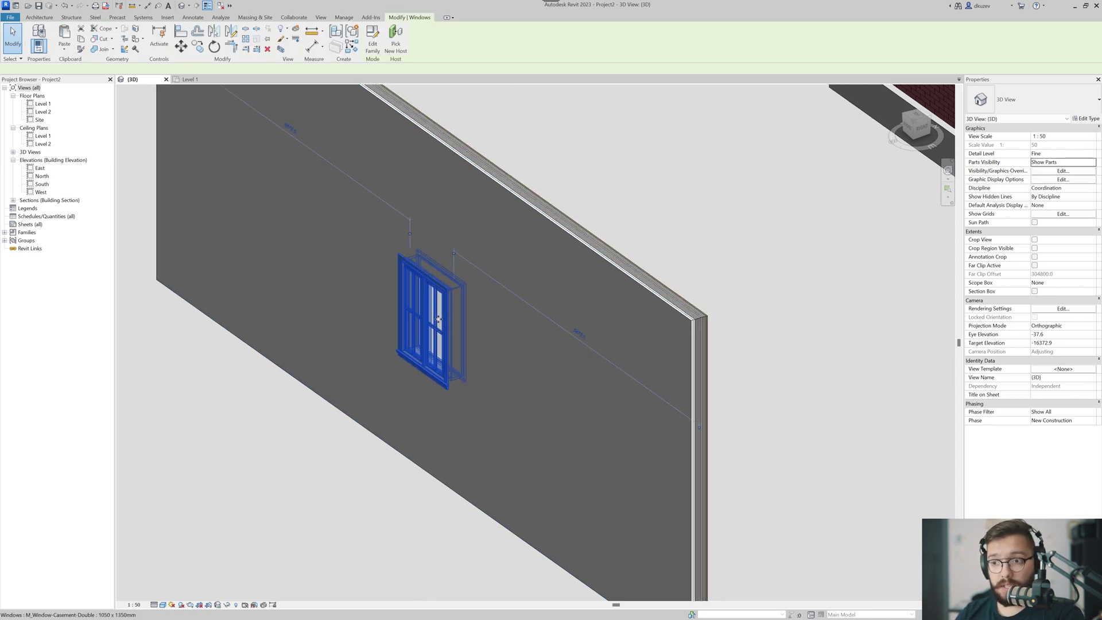
drag(438, 319, 374, 277)
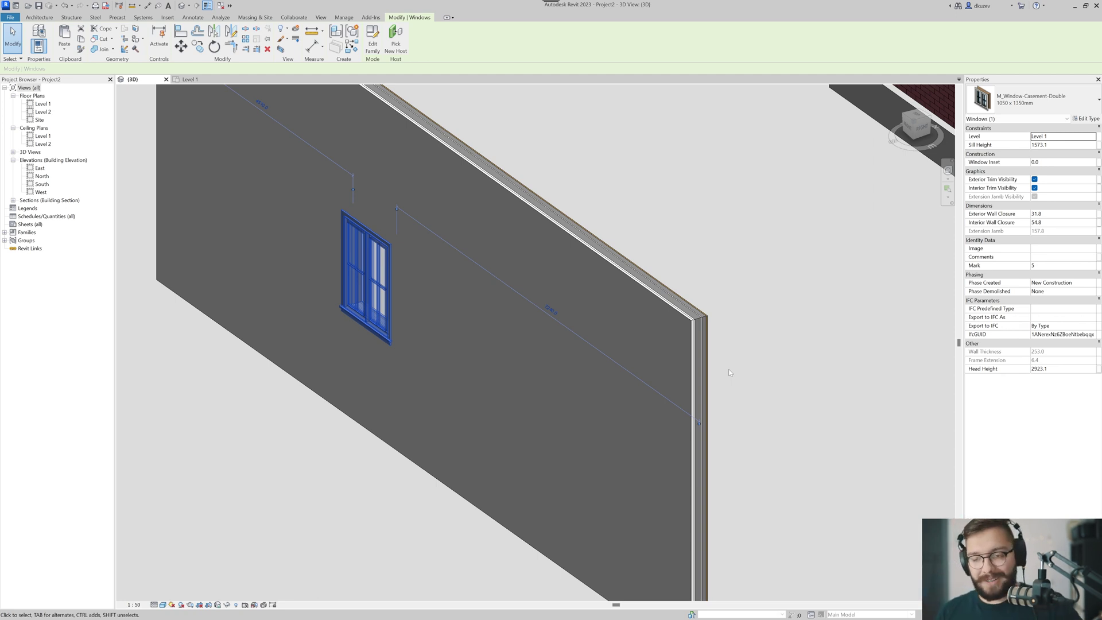
scroll(526, 328, down, 2)
shift+middle_drag(488, 334, 474, 333)
key(Escape)
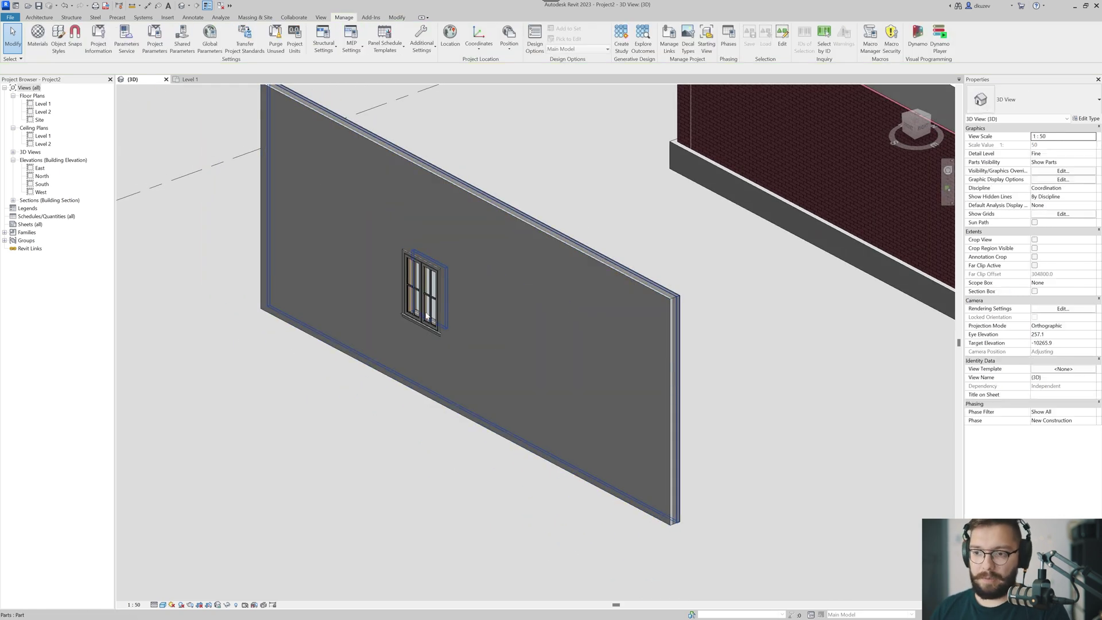
click(426, 314)
key(Delete)
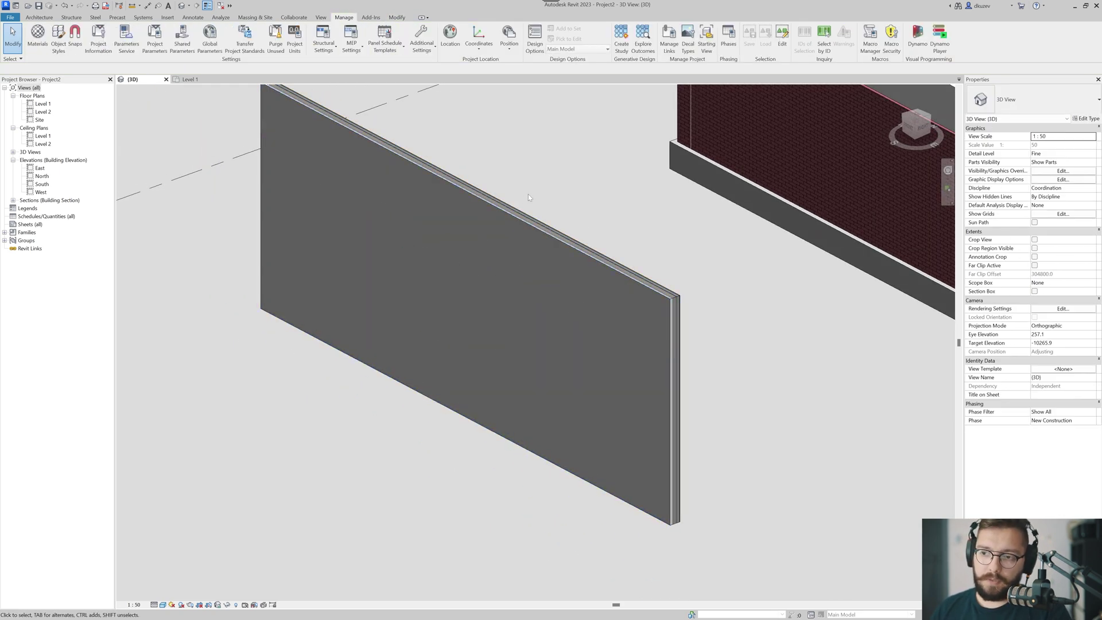
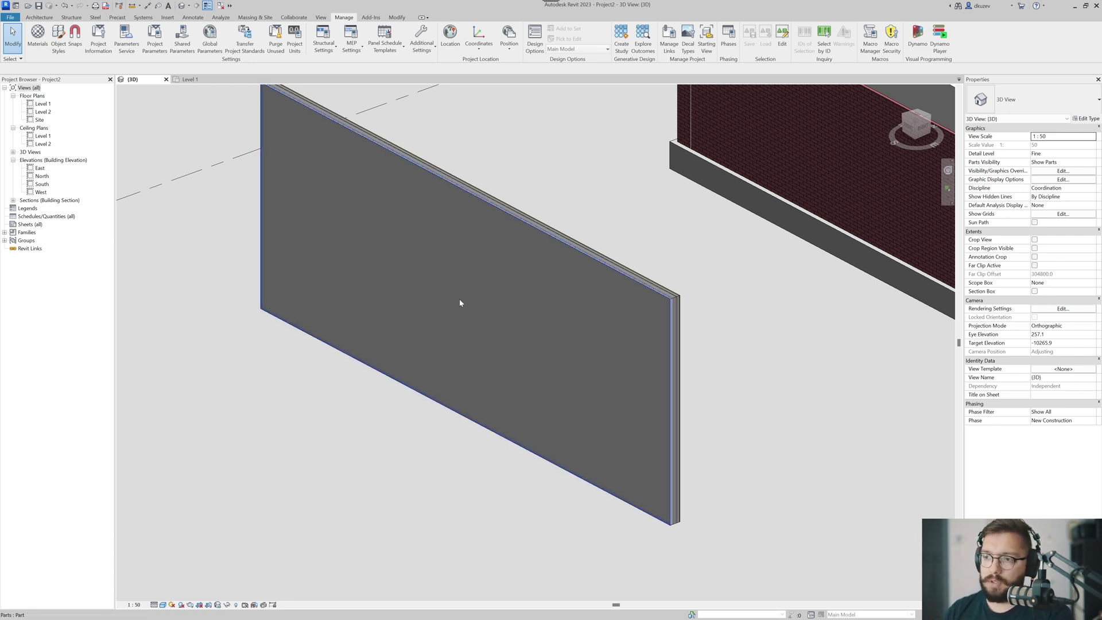
- Start dividing the sample wall's outer aluminium part with Divide Parts
middle_drag(427, 346, 491, 370)
shift+middle_drag(654, 400, 602, 385)
scroll(609, 354, up, 4)
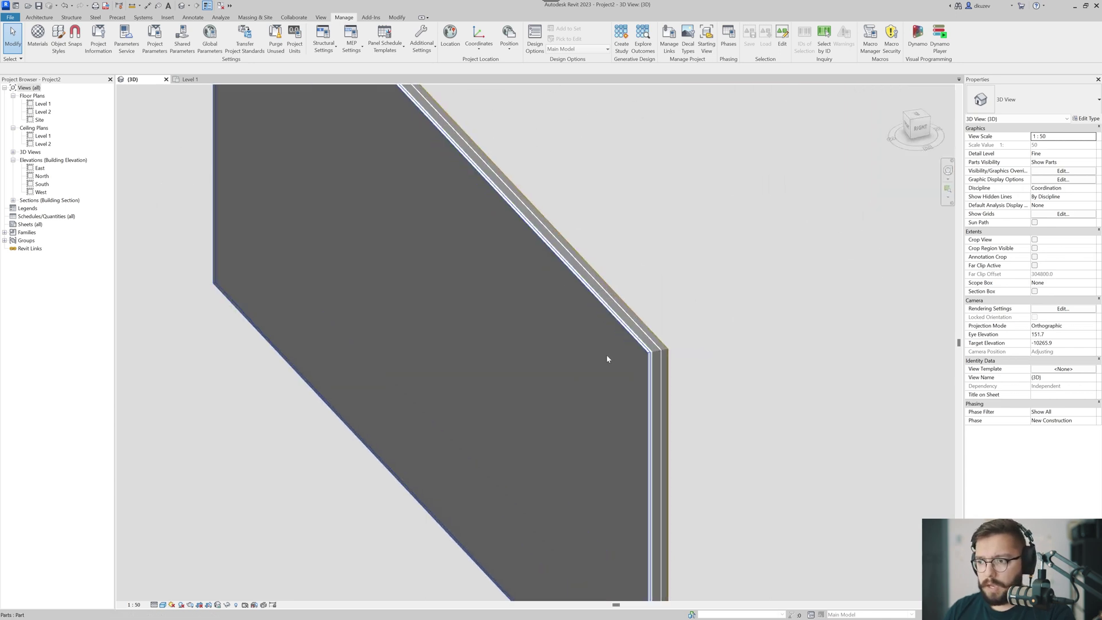
click(525, 350)
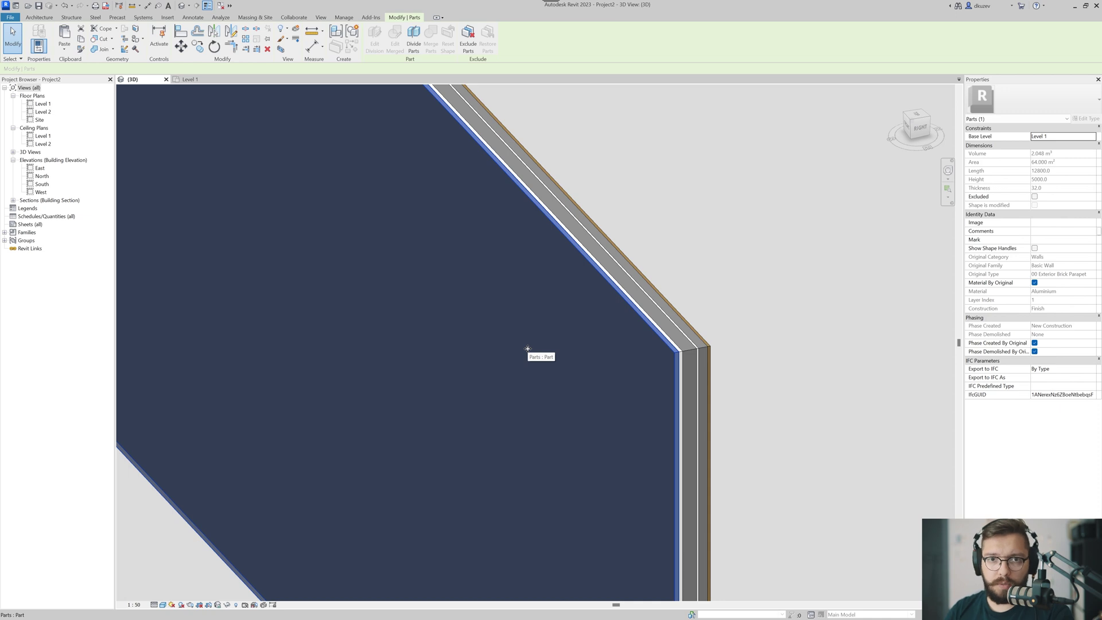
scroll(539, 302, down, 3)
shift+middle_drag(539, 302, 470, 339)
middle_drag(505, 390, 545, 448)
click(405, 536)
click(423, 409)
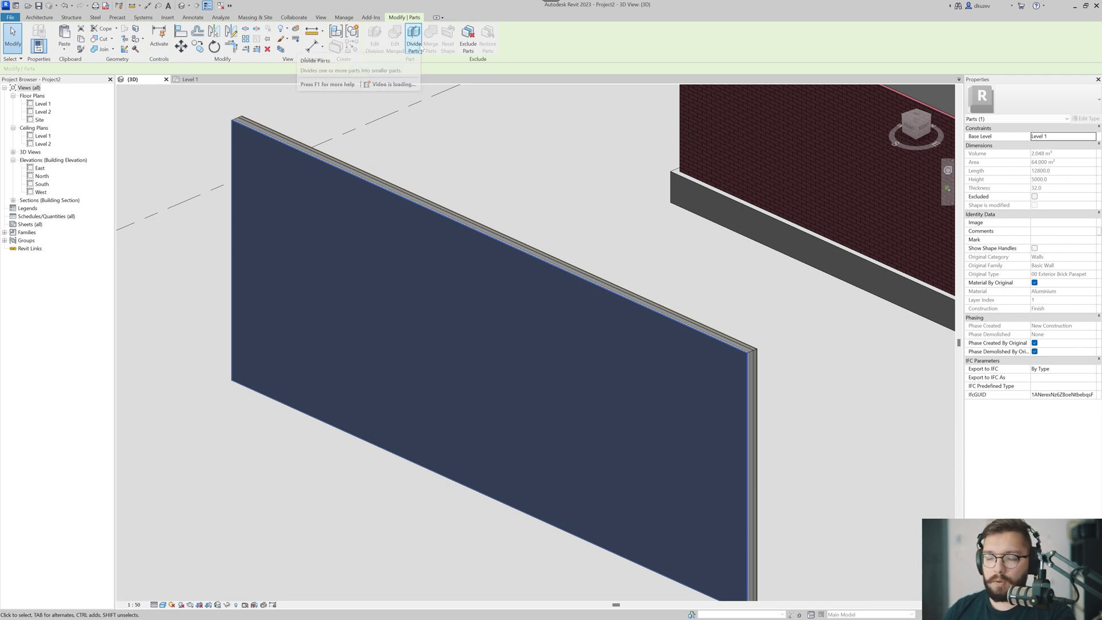
click(413, 36)
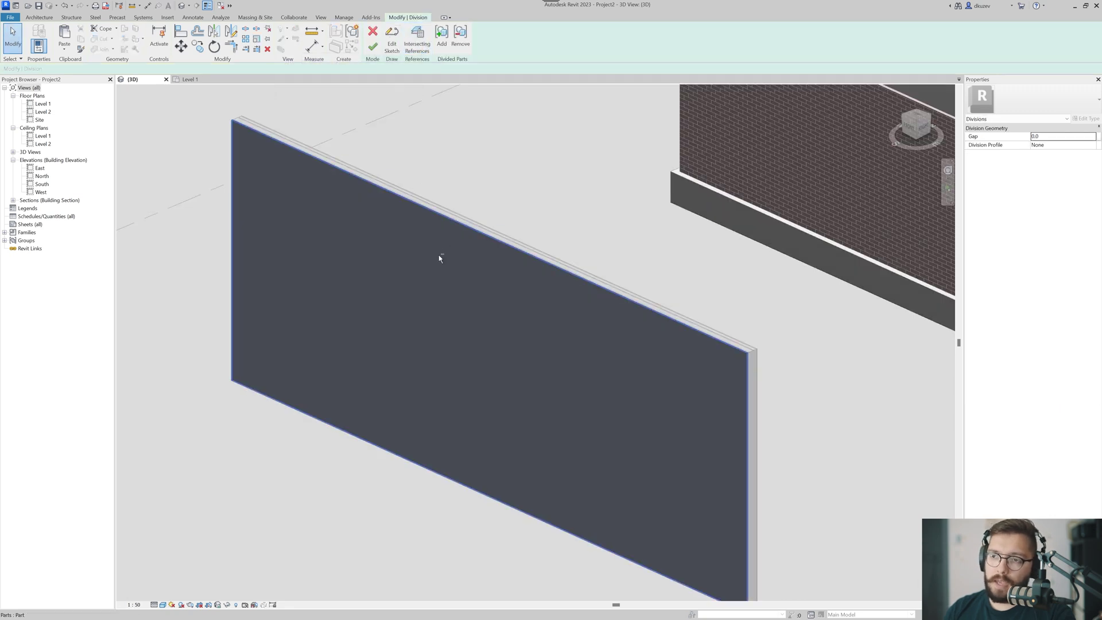
- Open the division sketch and pick the outer face of the sample wall as its work plane
shift+middle_drag(441, 241, 448, 233)
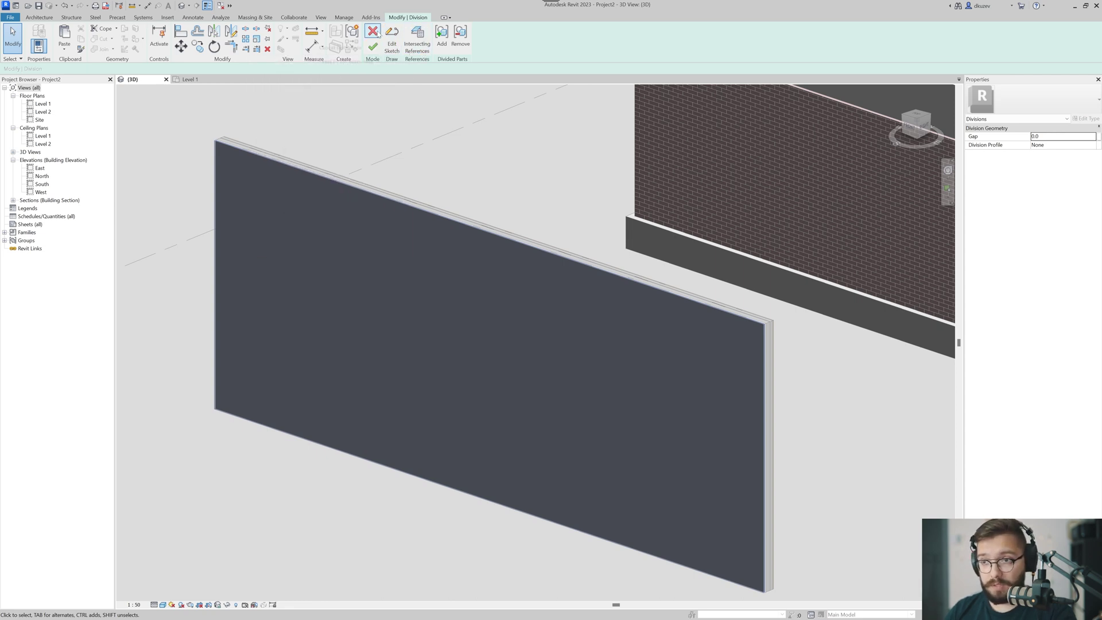
click(393, 46)
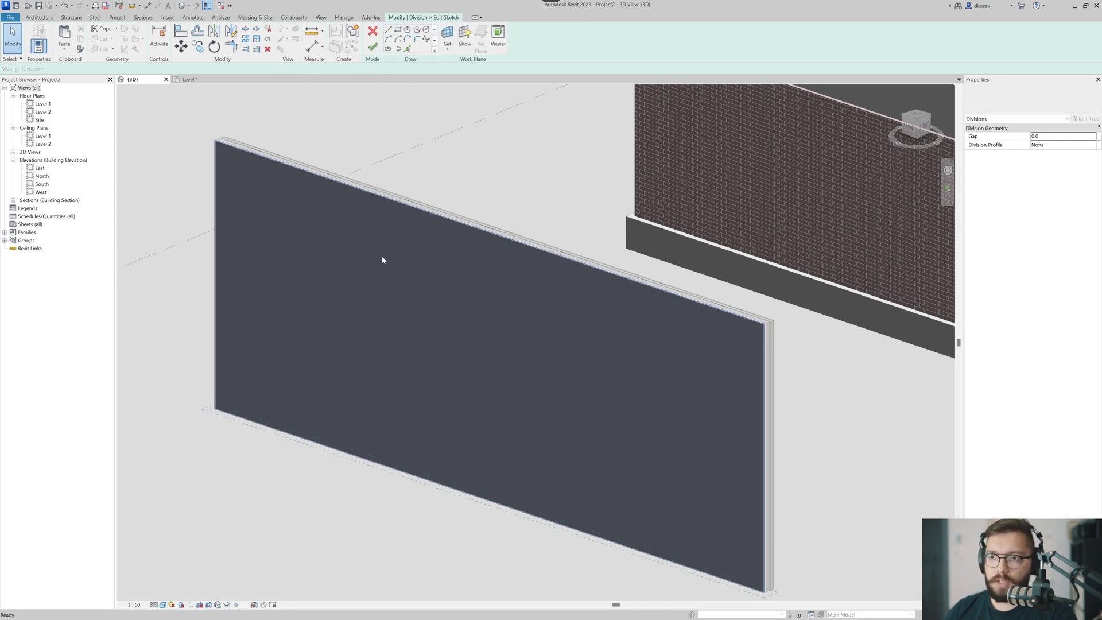
click(448, 51)
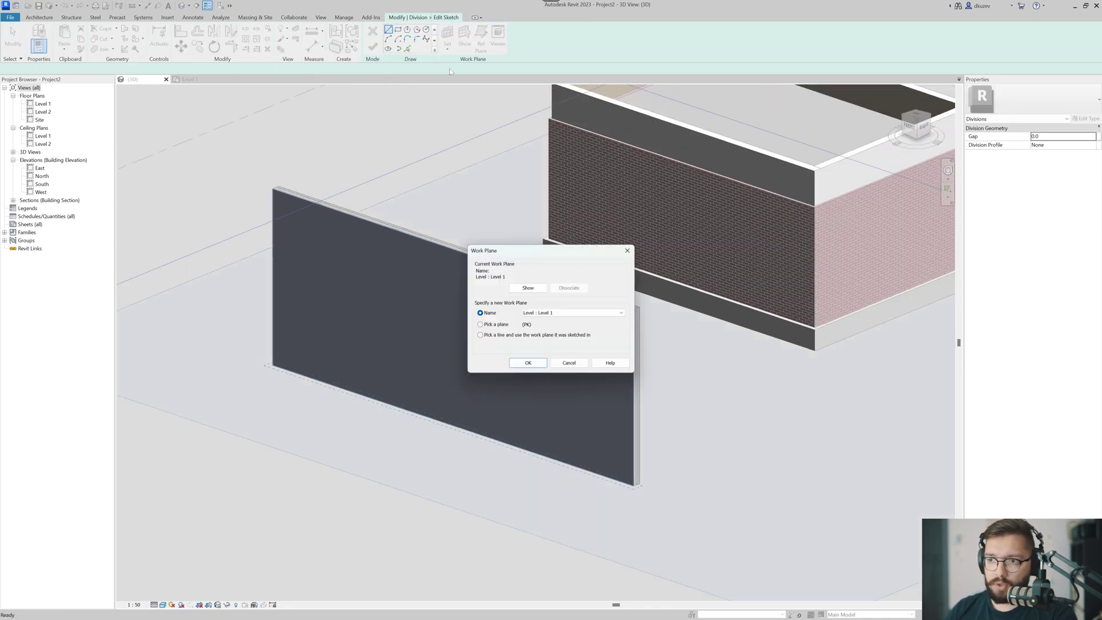
click(480, 324)
click(527, 363)
click(361, 326)
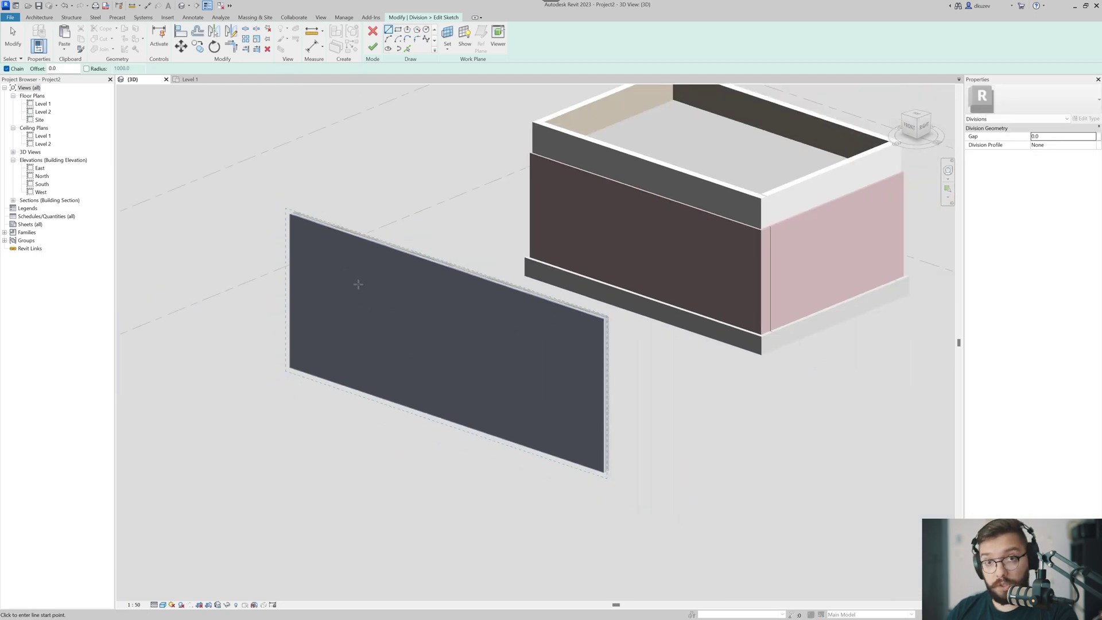
- Sketch three slanted division lines across the aluminium part's full height, two of them crossing each other, and finish the sketch
mouse_move(358, 284)
shift+middle_down()
mouse_move(403, 238)
mouse_move(438, 249)
mouse_move(413, 226)
mouse_move(397, 239)
shift+middle_up()
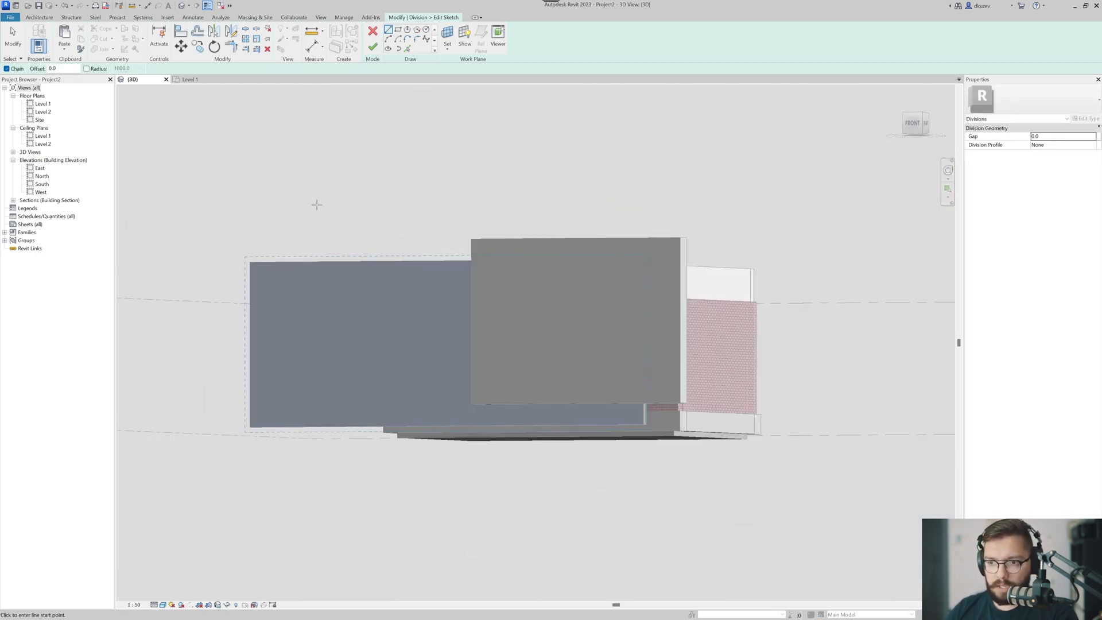
click(317, 205)
shift+middle_drag(413, 469, 432, 503)
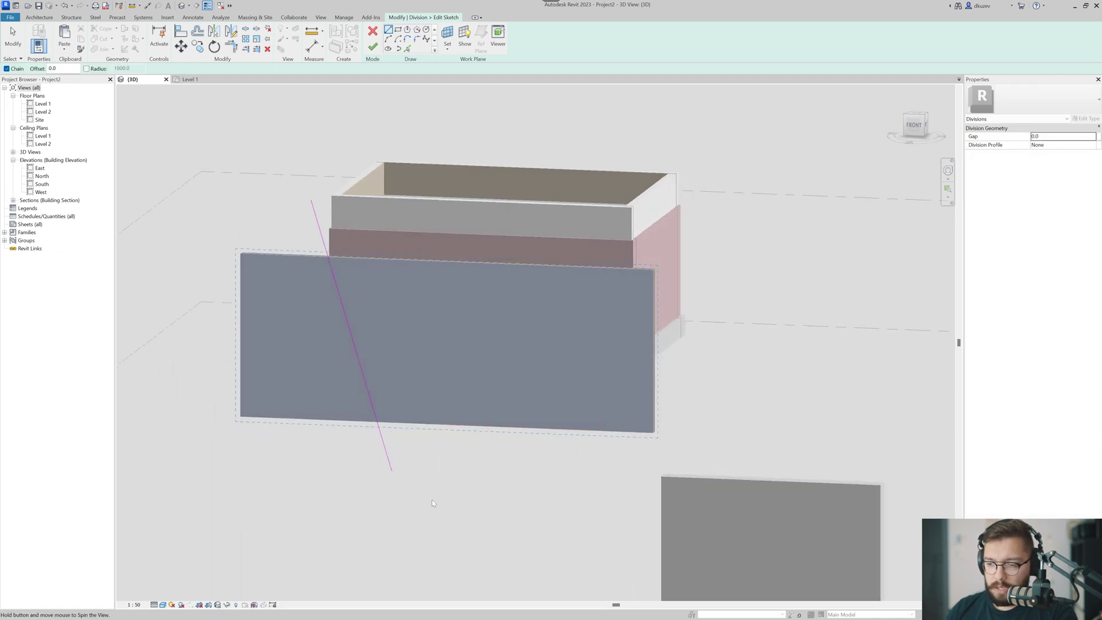
click(444, 463)
click(593, 198)
key(Escape)
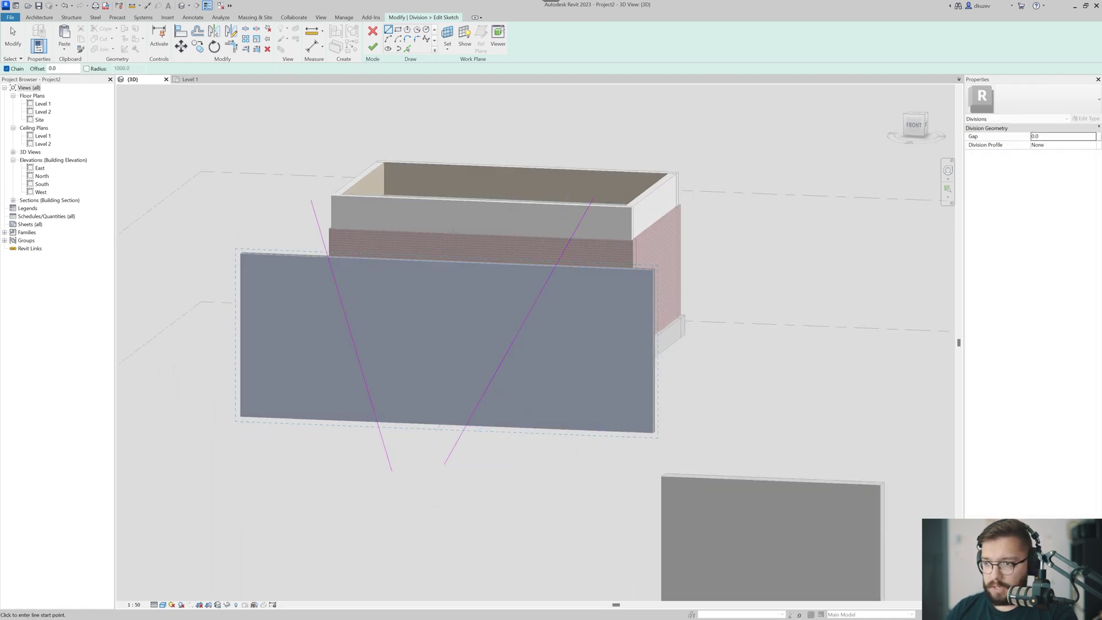
click(482, 261)
click(602, 467)
key(Escape)
key(Escape)
mouse_move(602, 468)
shift+middle_down()
mouse_move(535, 481)
mouse_move(546, 473)
shift+middle_up()
click(373, 46)
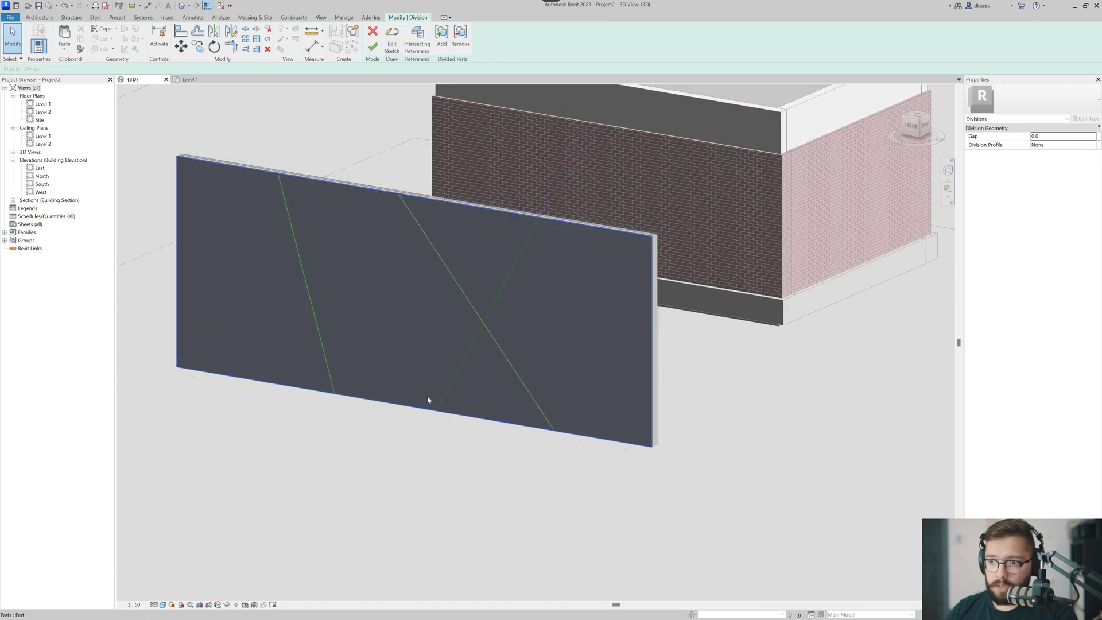
- Set the gap of the aluminium part's division lines to 19 mm
click(545, 360)
shift+middle_drag(543, 362, 459, 336)
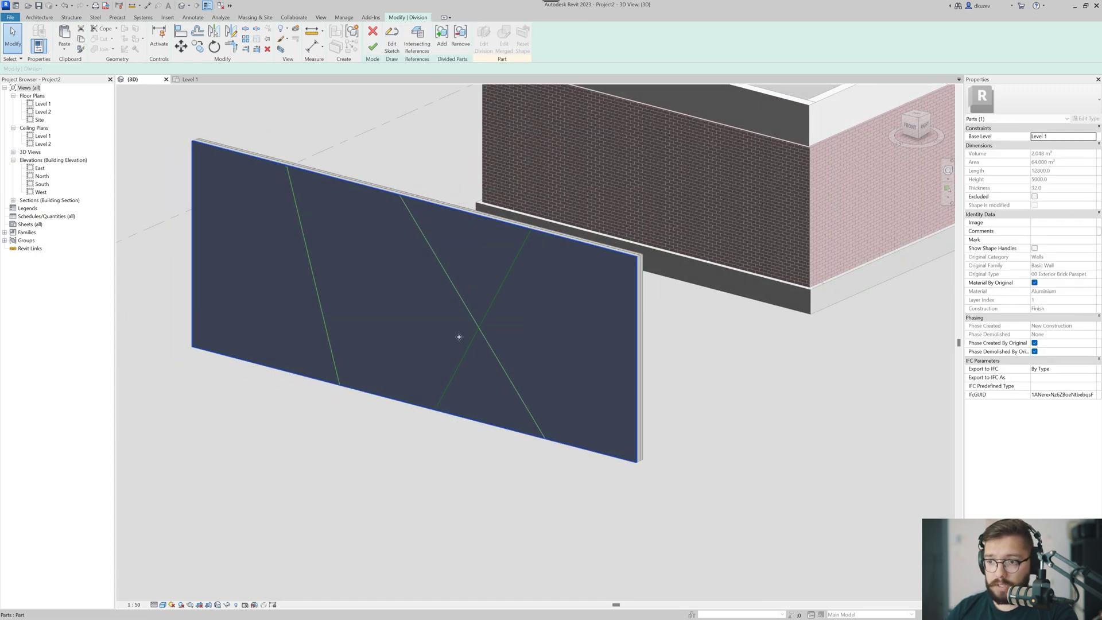
key(Escape)
scroll(459, 330, up, 5)
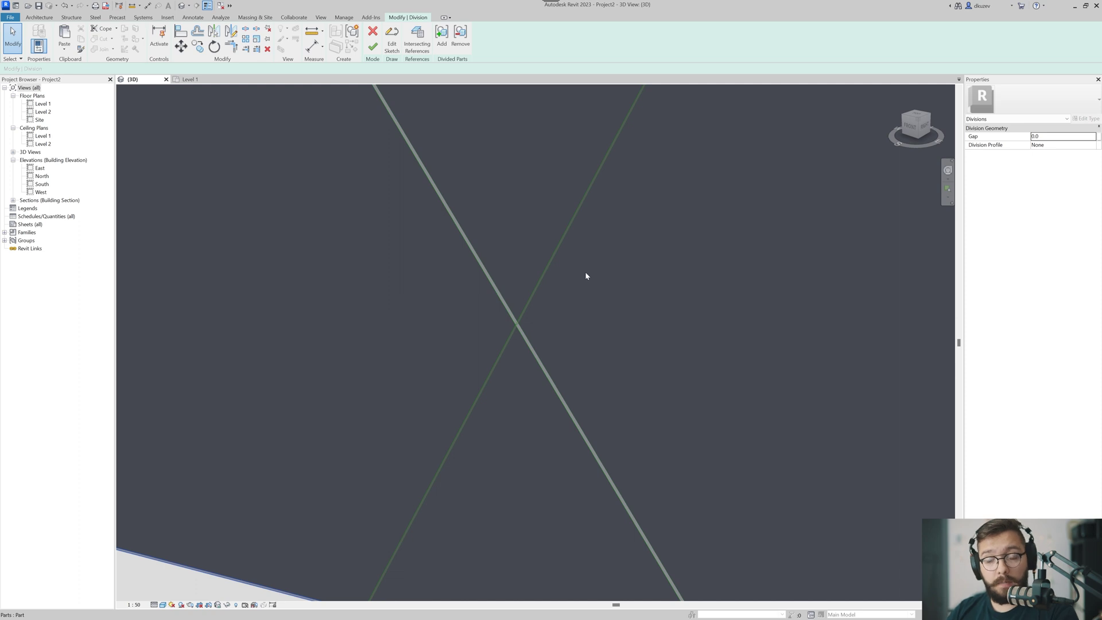
scroll(586, 276, down, 8)
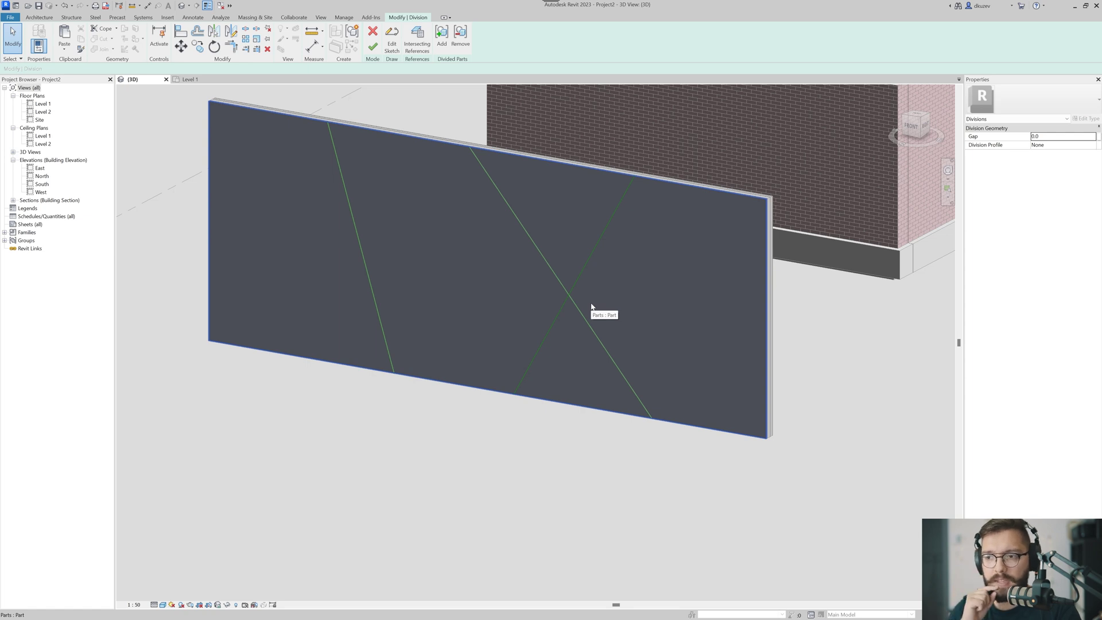
click(1053, 136)
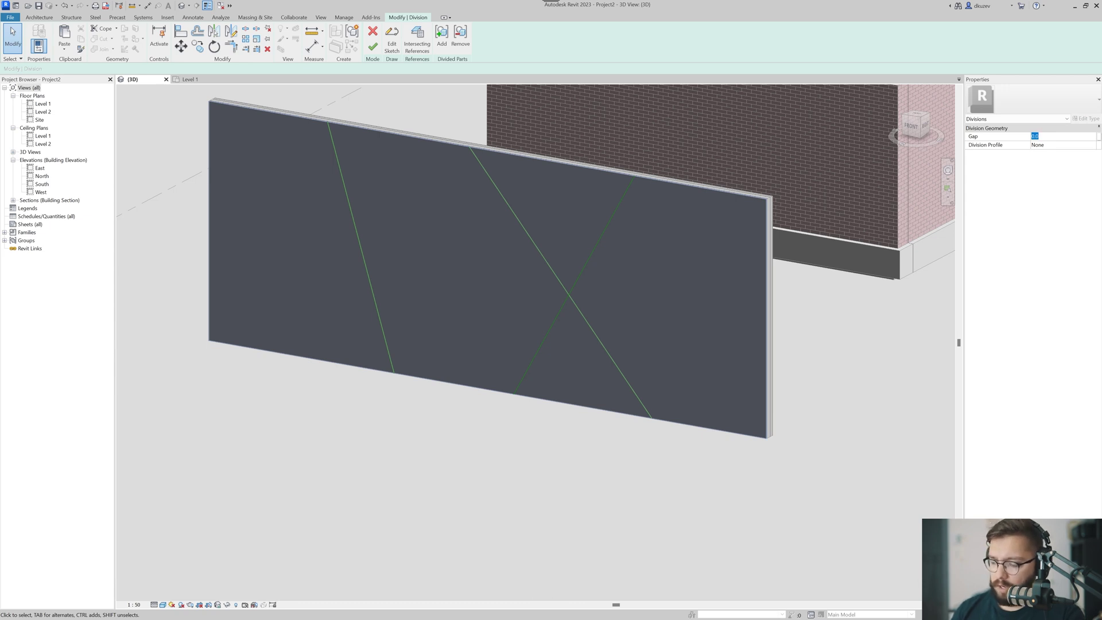
text(19)
scroll(574, 342, up, 6)
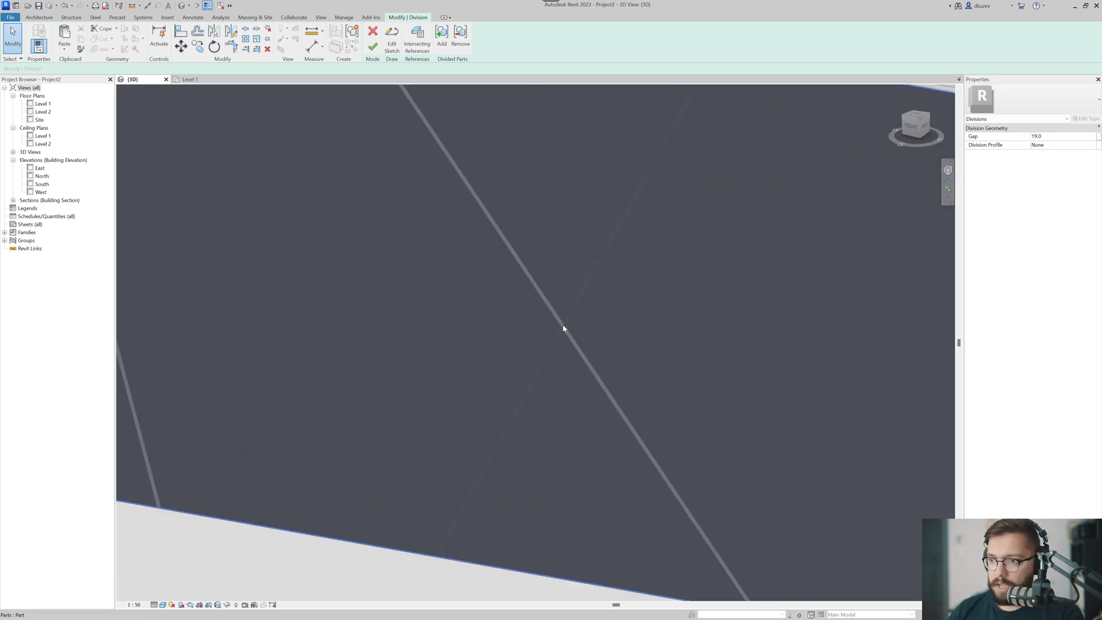
- Set the division gap to 25 mm and complete the division of the aluminium part
click(1053, 136)
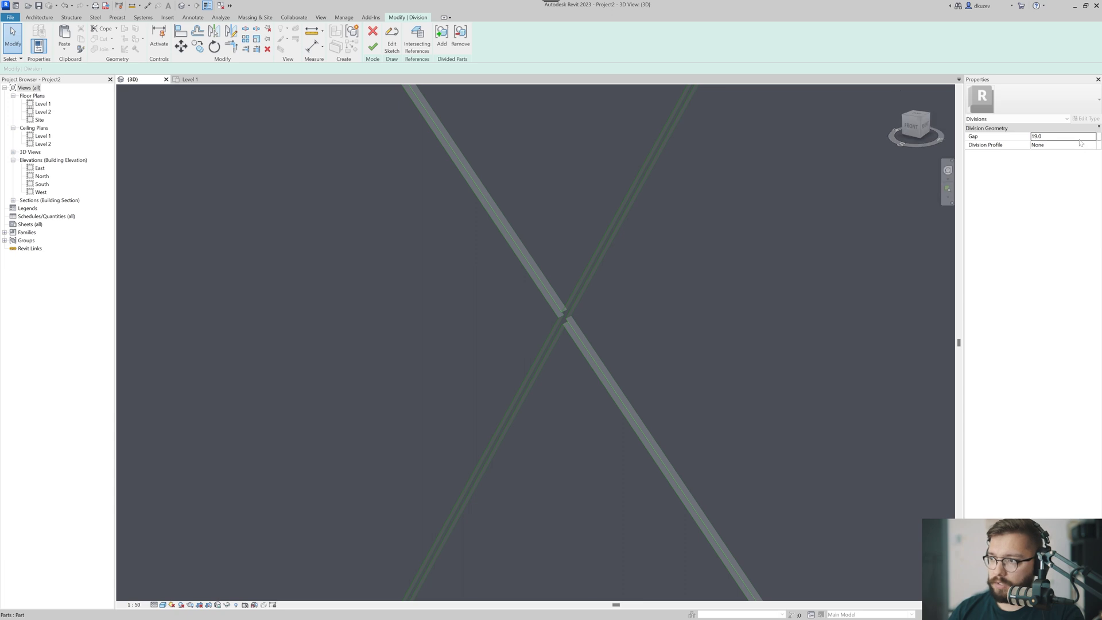
text(25)
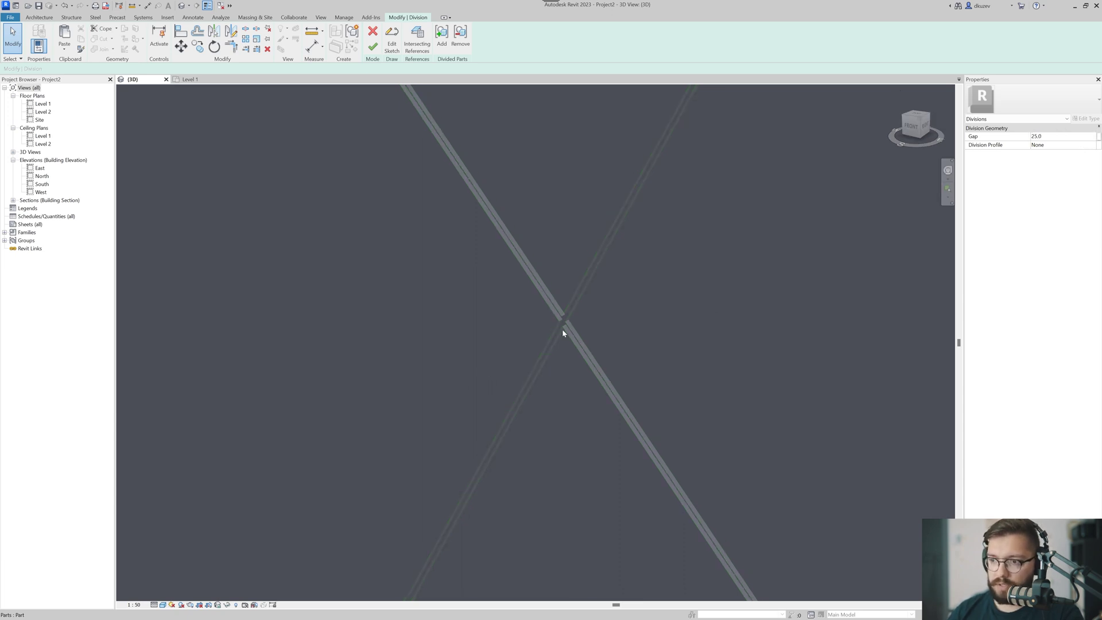
click(372, 48)
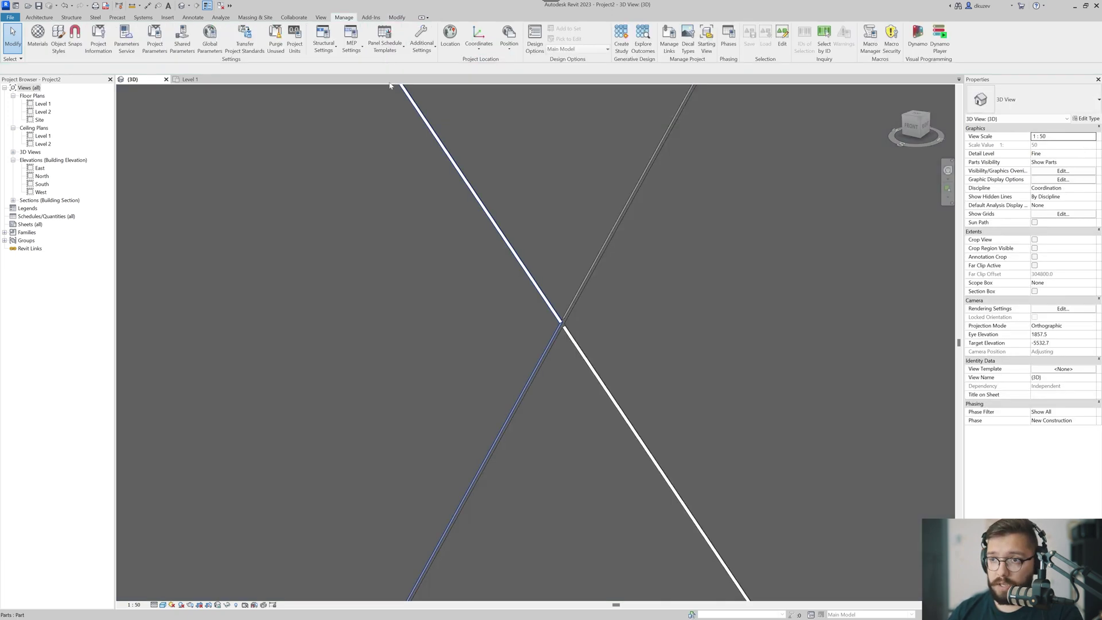
- Examine the separate pieces of the divided aluminium part on the sample wall's face
scroll(493, 413, down, 5)
shift+middle_drag(522, 442, 516, 476)
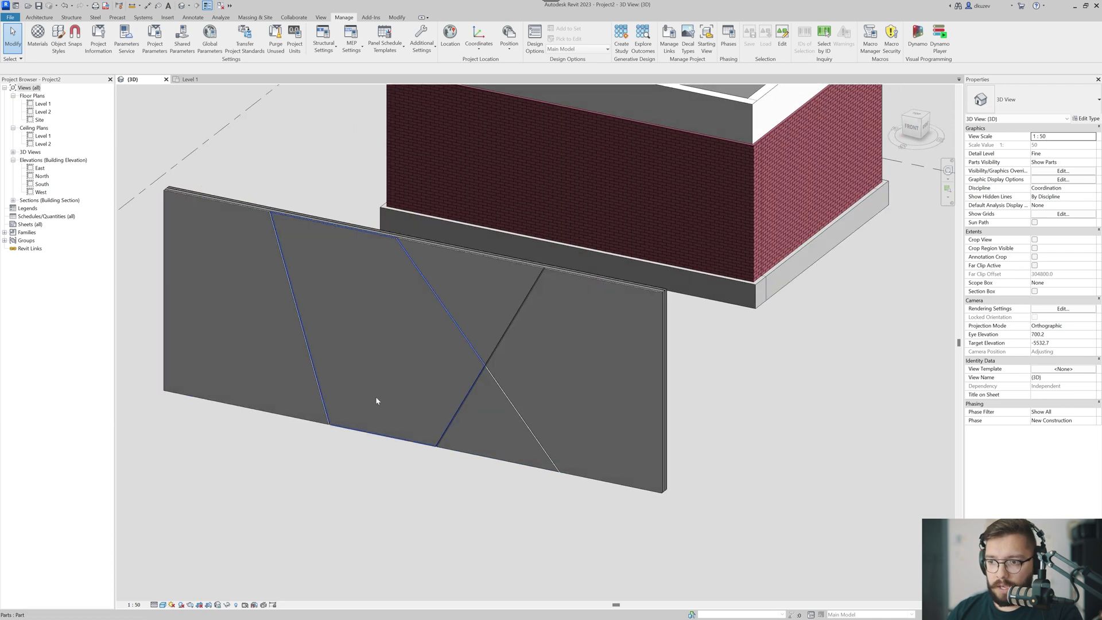
click(359, 371)
shift+middle_drag(359, 373, 395, 445)
click(338, 445)
shift+middle_drag(312, 428, 462, 438)
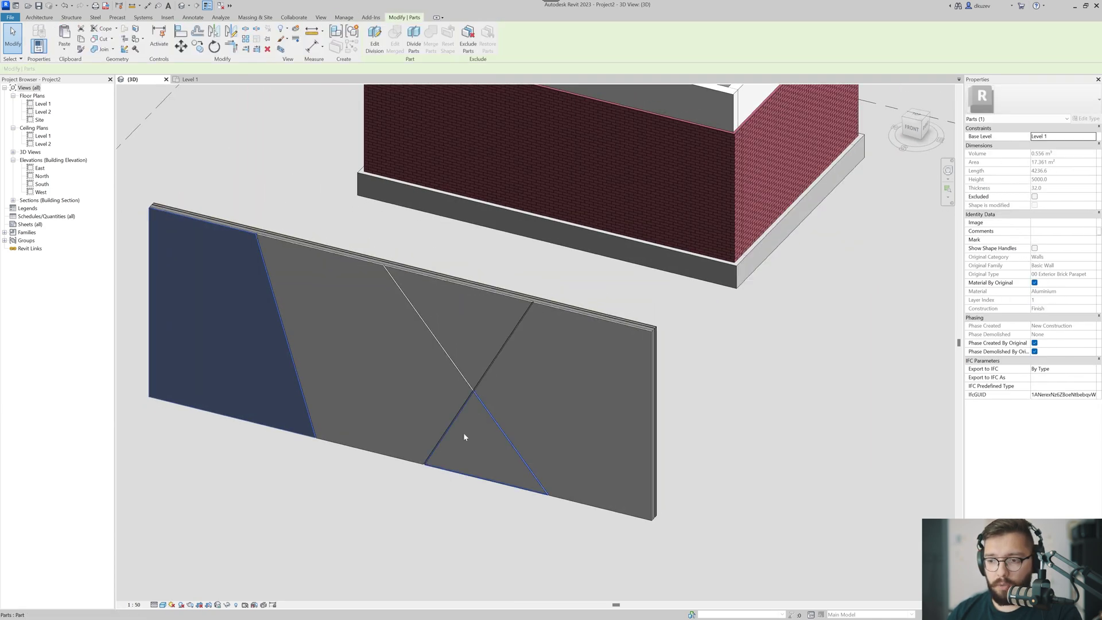
click(303, 366)
shift+middle_drag(303, 366, 411, 477)
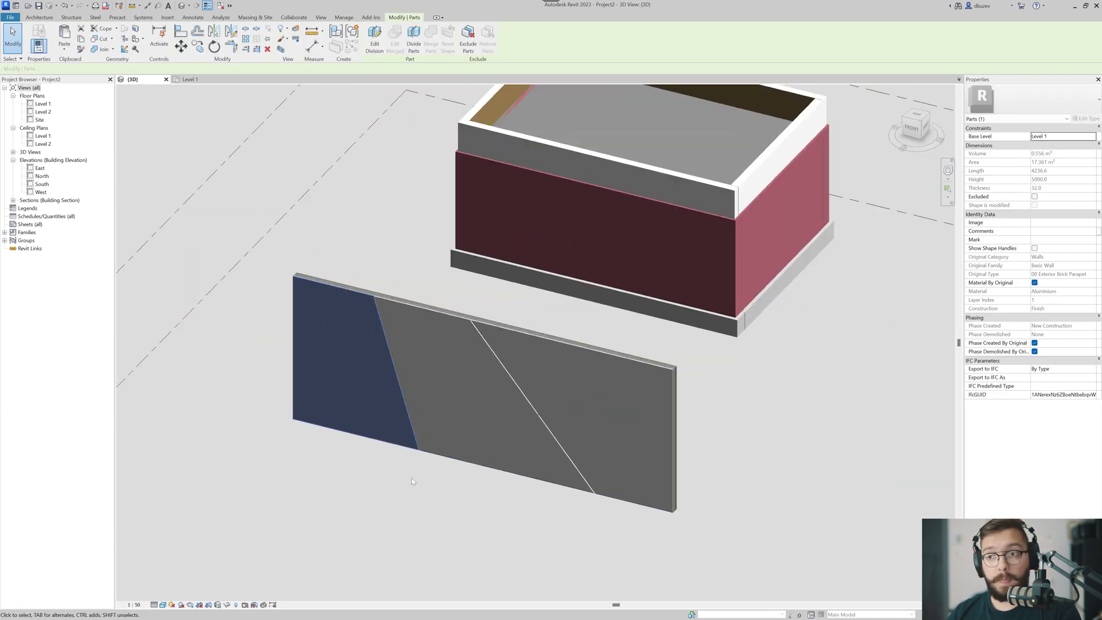
- Edit the aluminium part's division sketch so its first slanted line runs nearly vertical, and finish the division
click(411, 477)
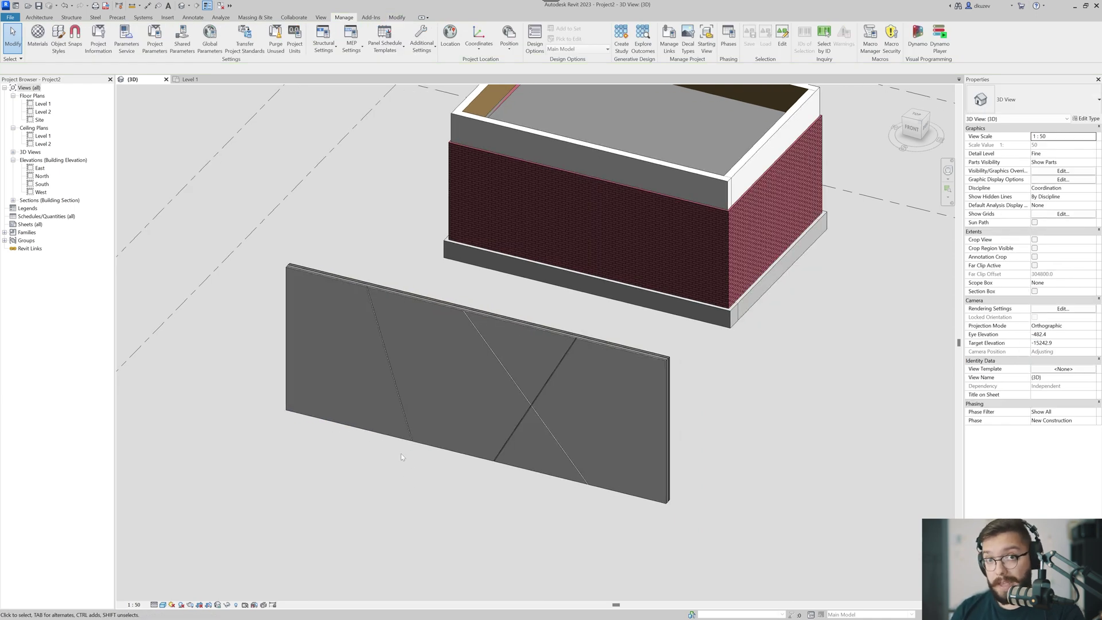
middle_drag(378, 454, 377, 455)
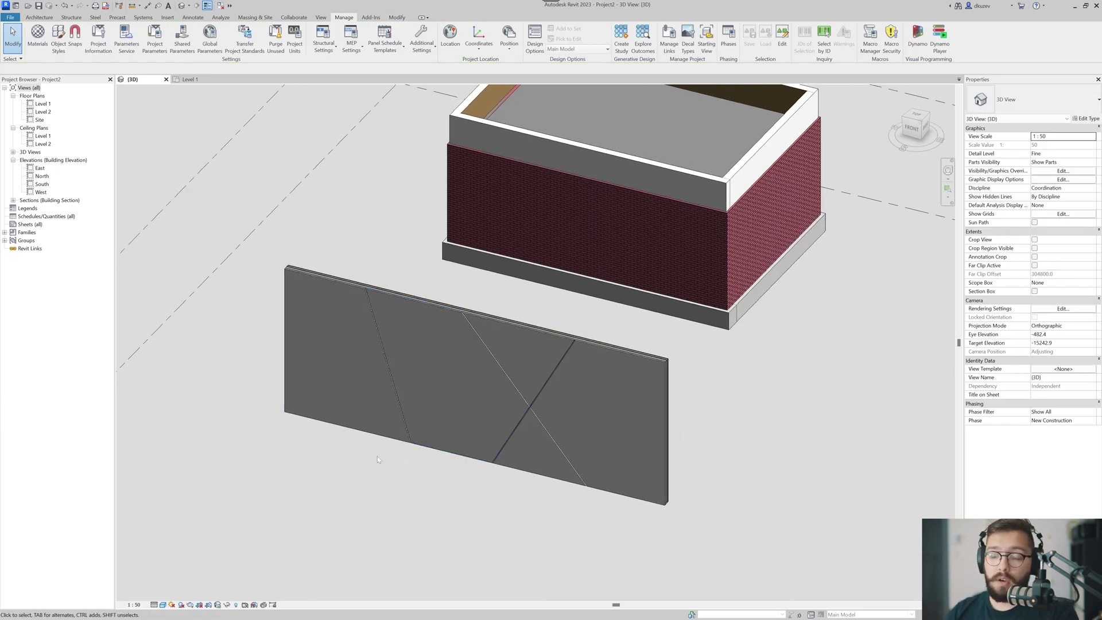
click(353, 368)
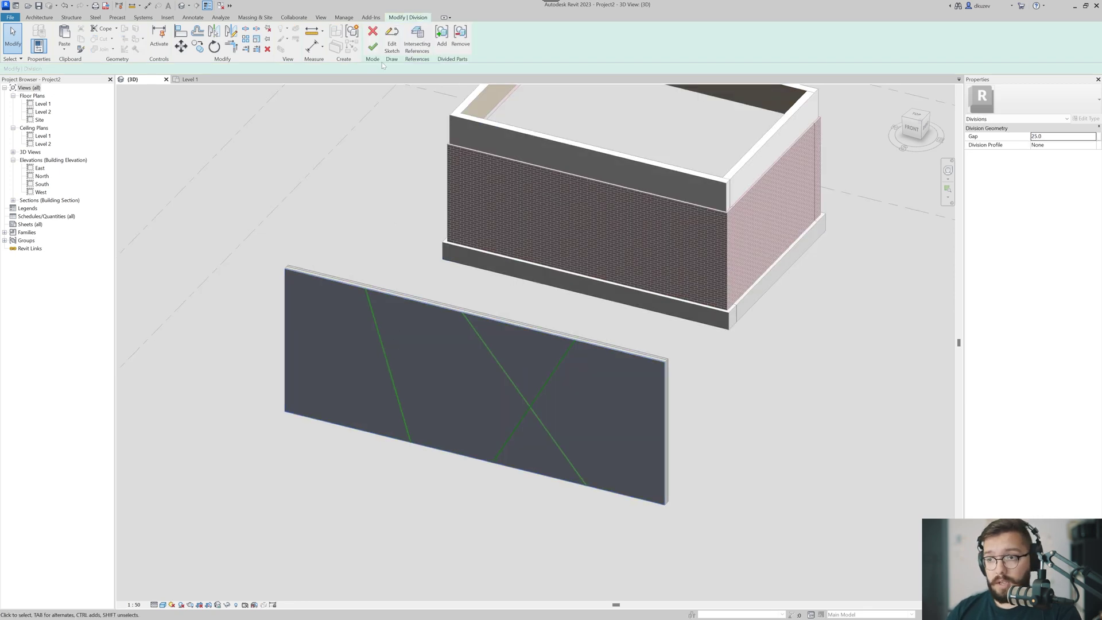
key(Escape)
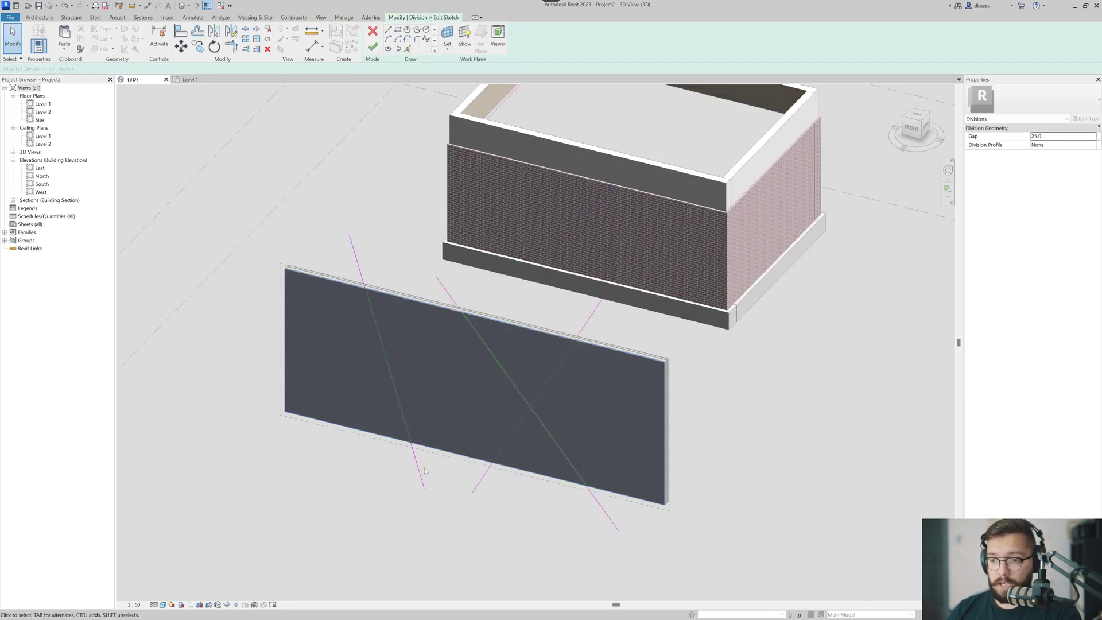
click(420, 476)
drag(424, 487, 357, 460)
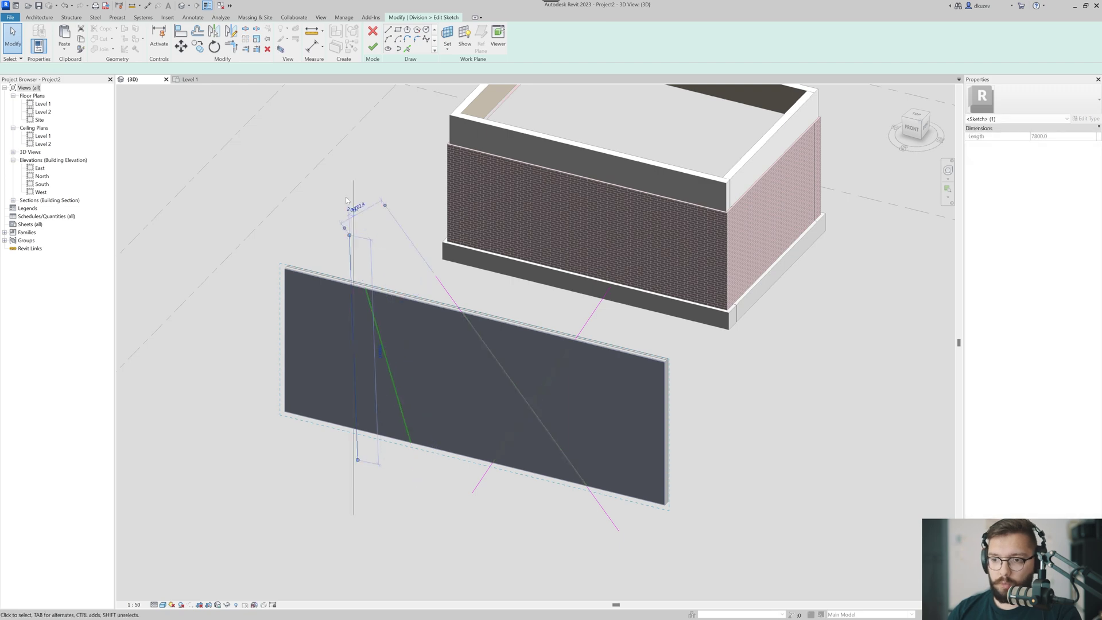
click(372, 47)
click(373, 47)
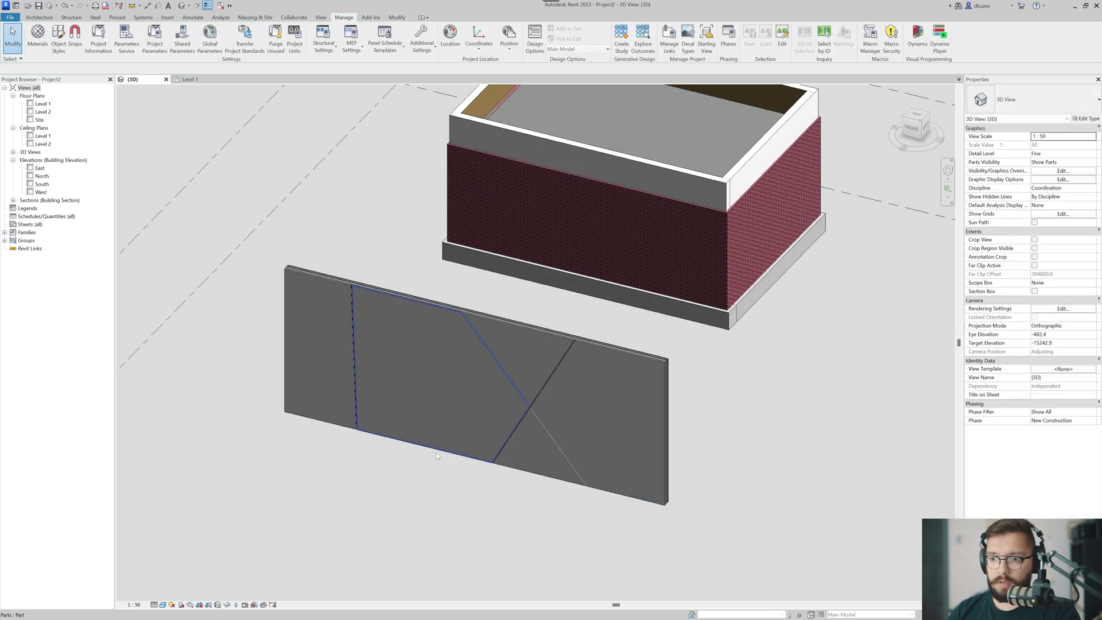
- Assign the Aluminium - Blue material to the two outermost panels of the sample wall, overriding Material By Original
shift+middle_drag(436, 452, 343, 449)
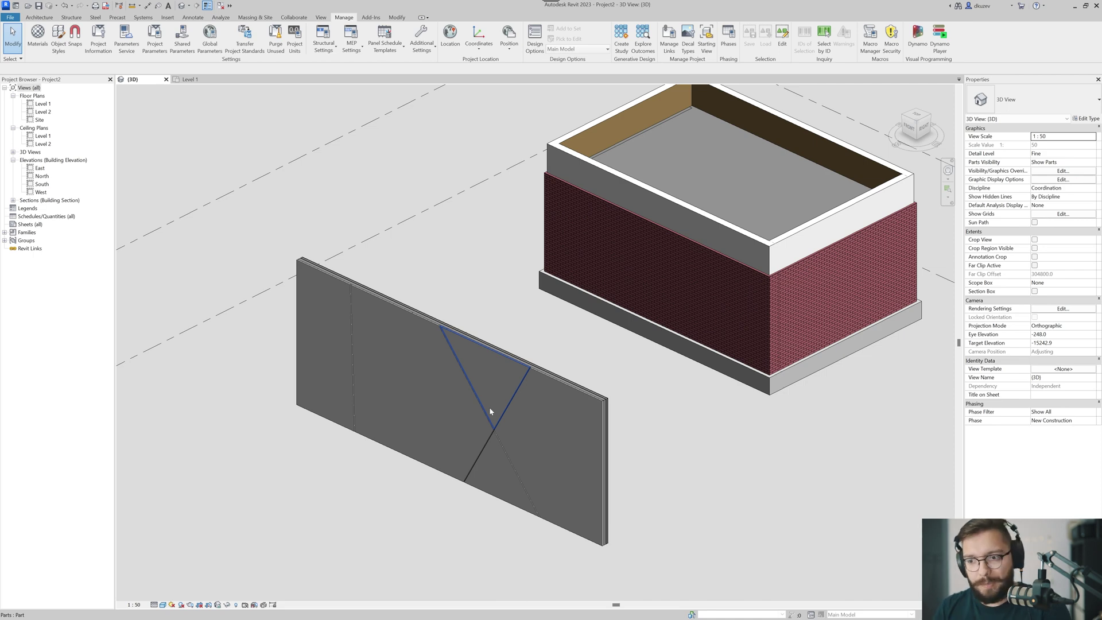
scroll(489, 407, up, 3)
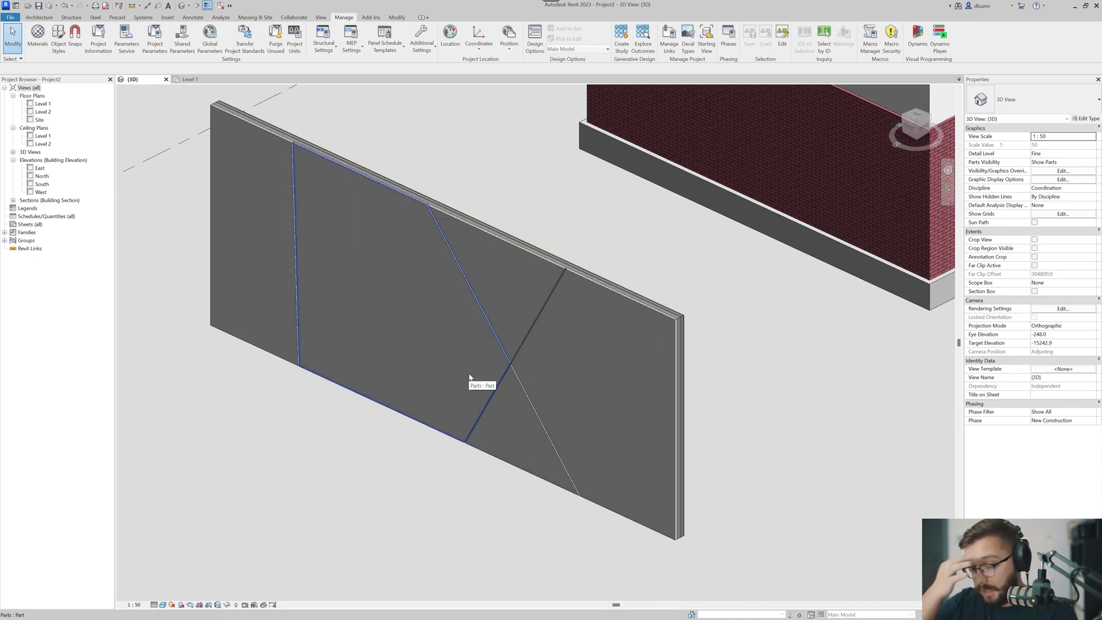
click(270, 307)
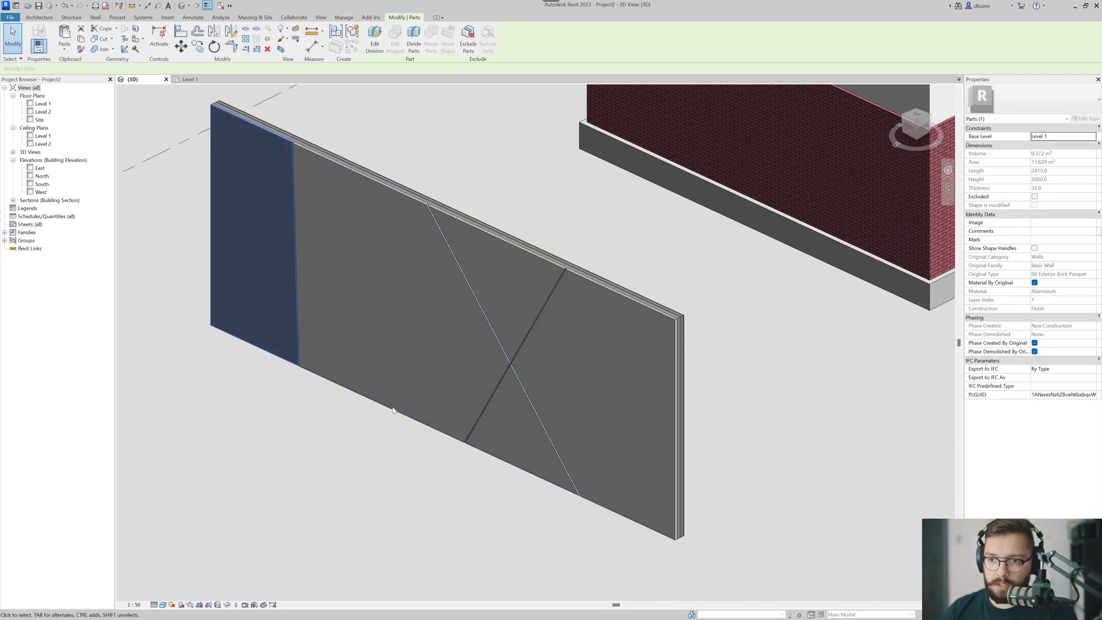
ctrl+click(605, 420)
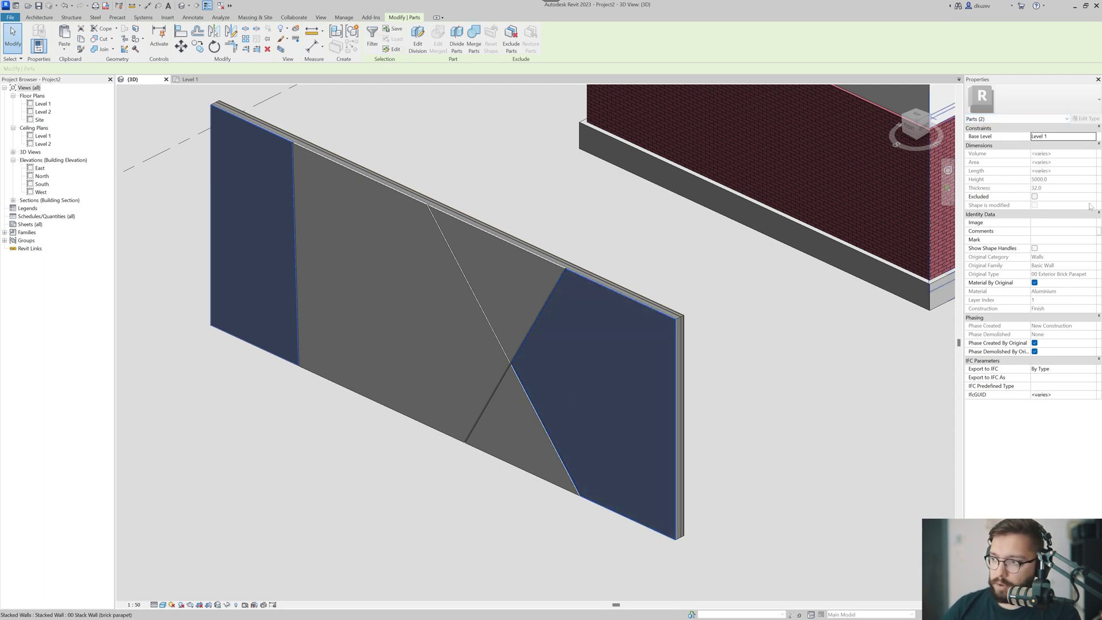
click(1034, 283)
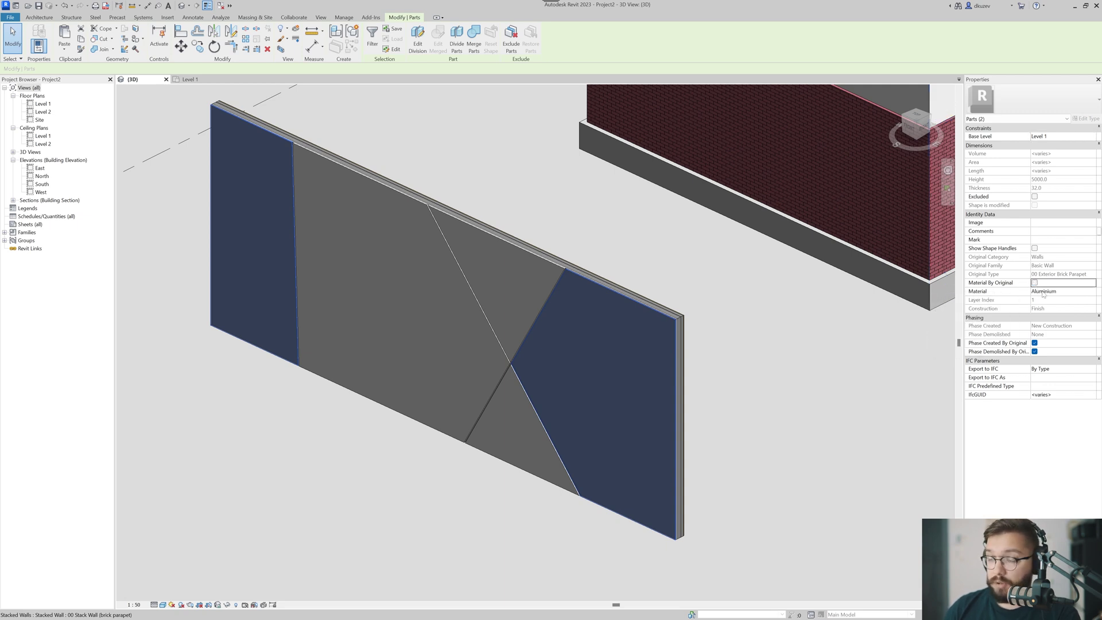
click(1072, 291)
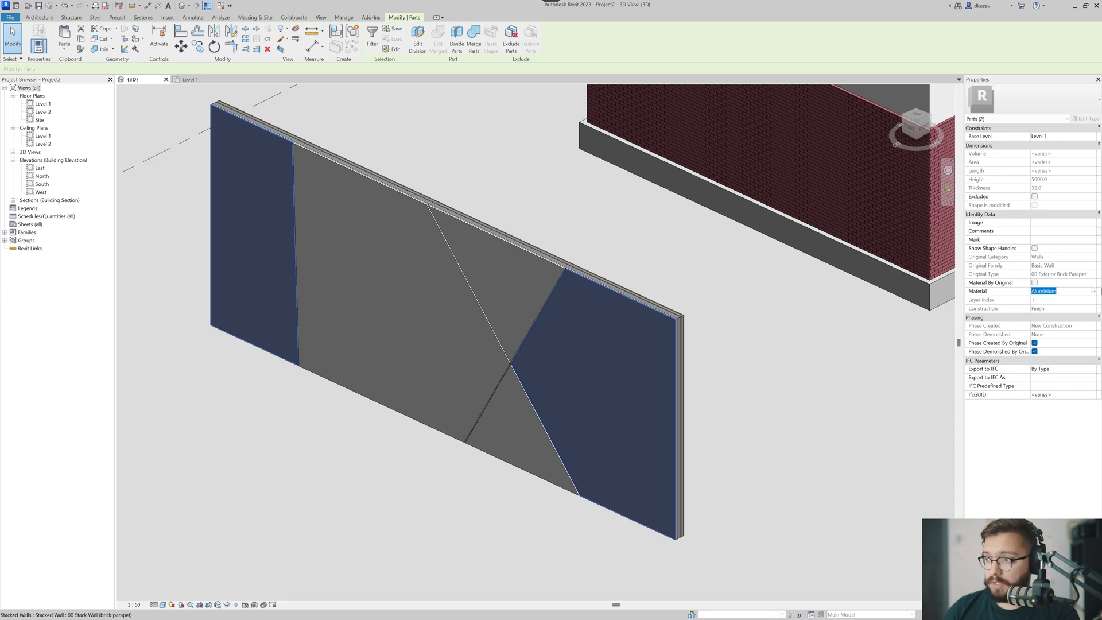
click(1093, 293)
click(425, 240)
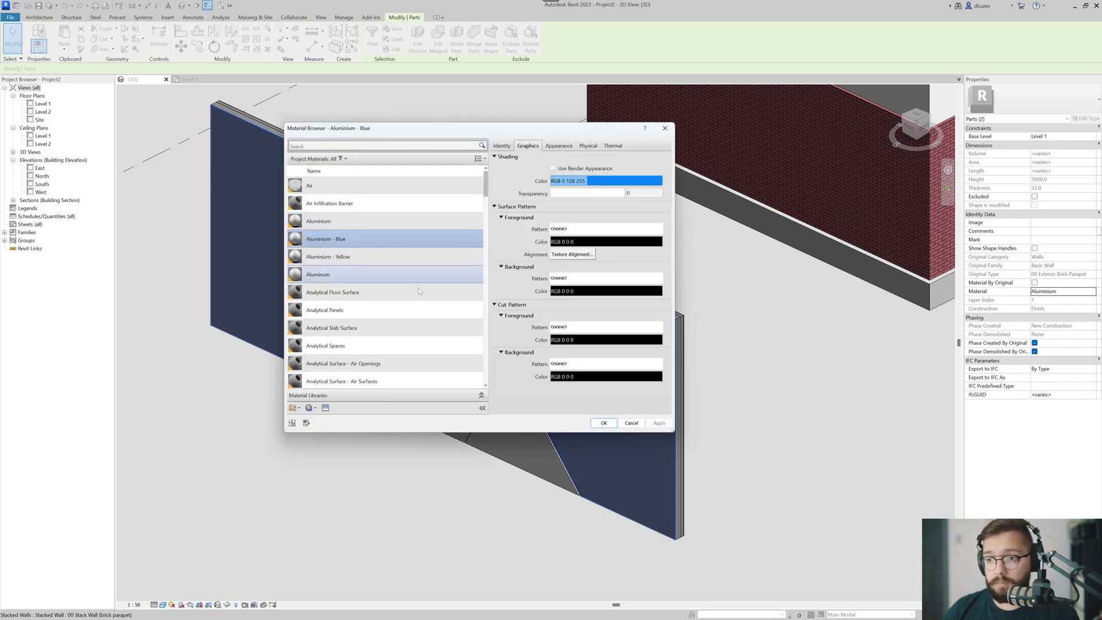
click(601, 423)
click(344, 476)
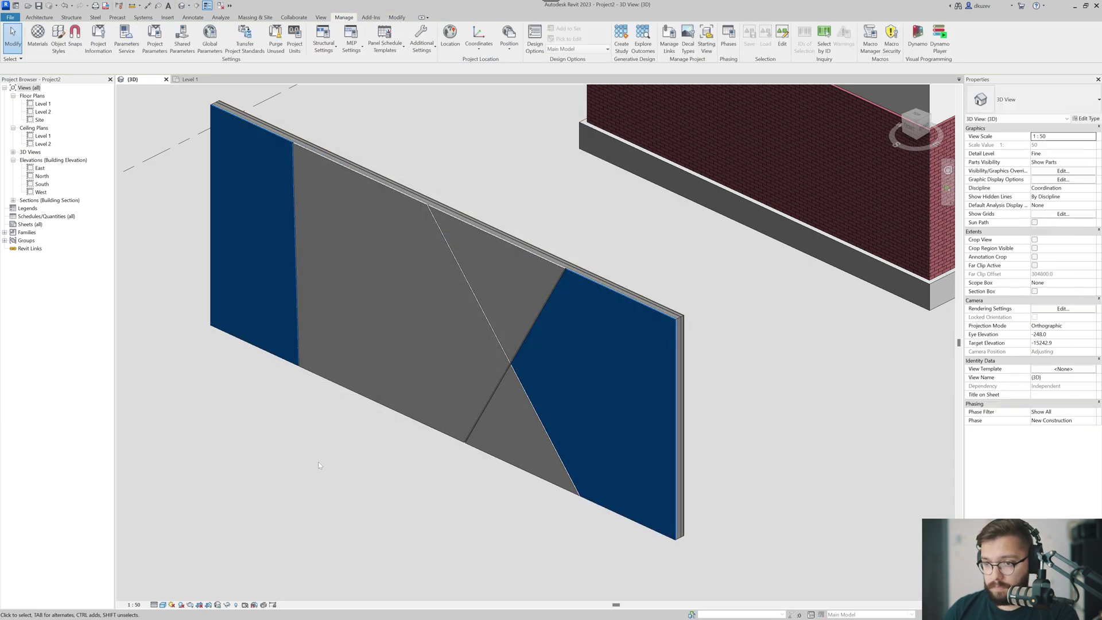
- Assign the Aluminium - Yellow material to the lower triangular panel, overriding Material By Original
shift+middle_drag(319, 457, 528, 398)
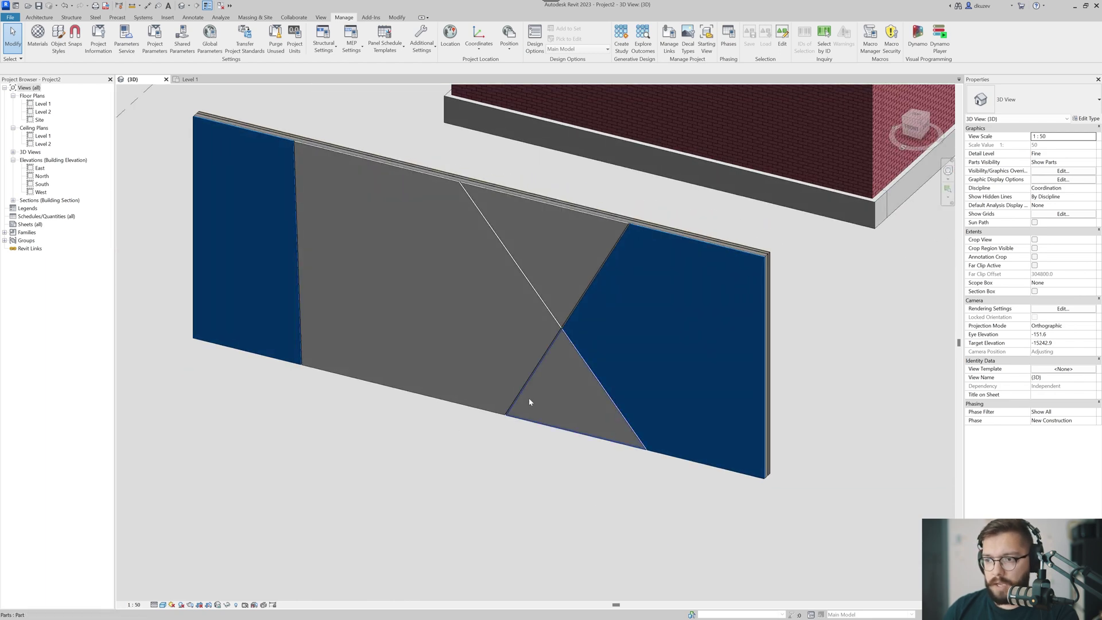
click(529, 399)
shift+middle_drag(546, 460, 528, 468)
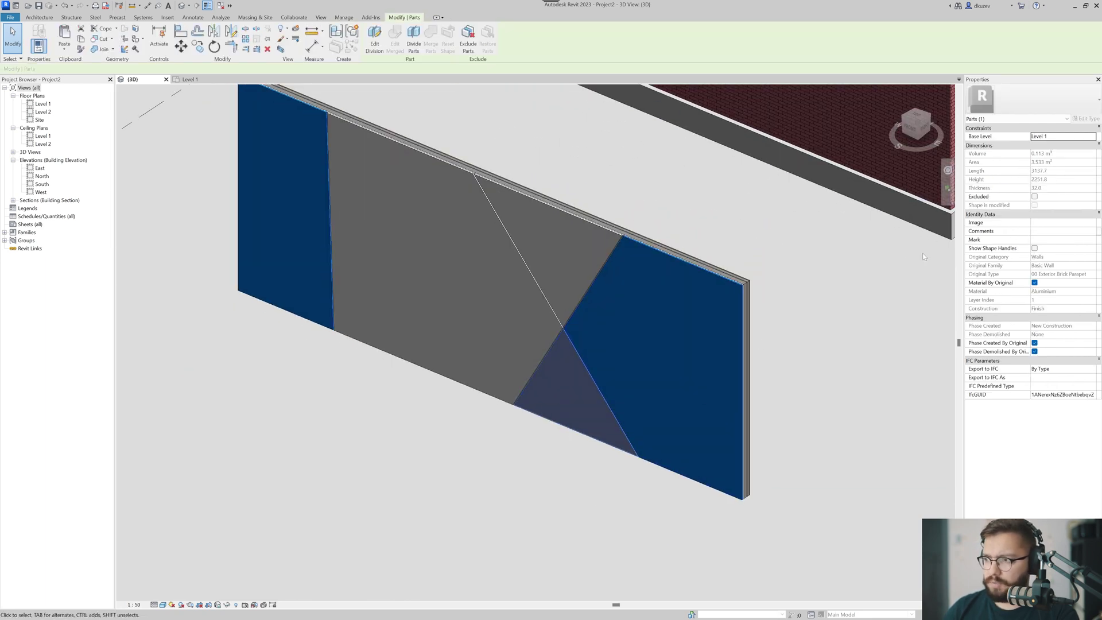
click(1034, 283)
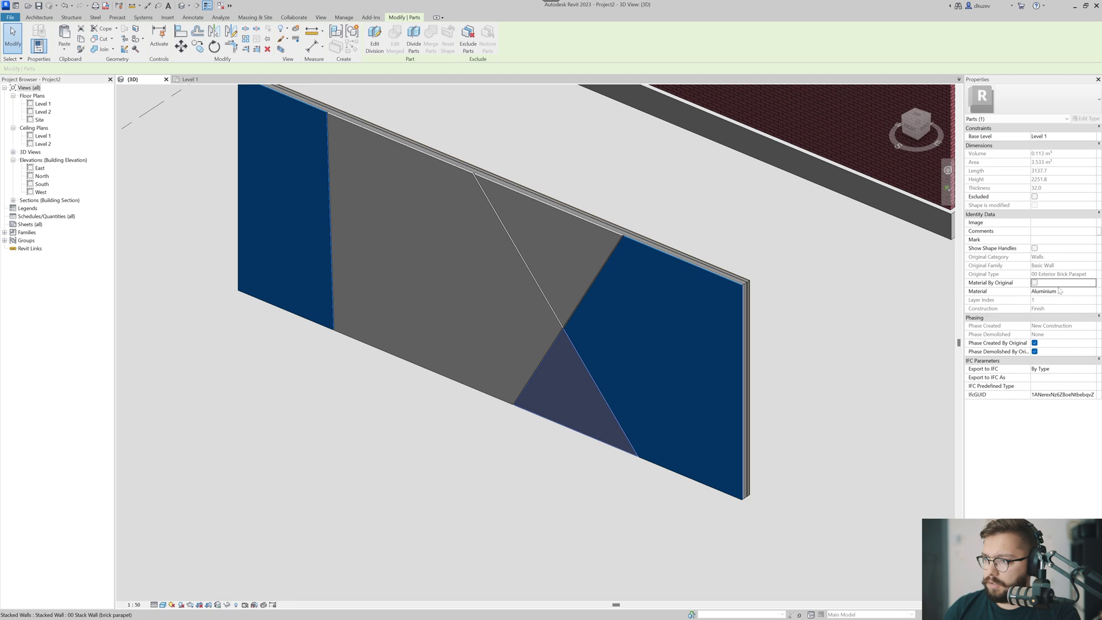
click(1093, 291)
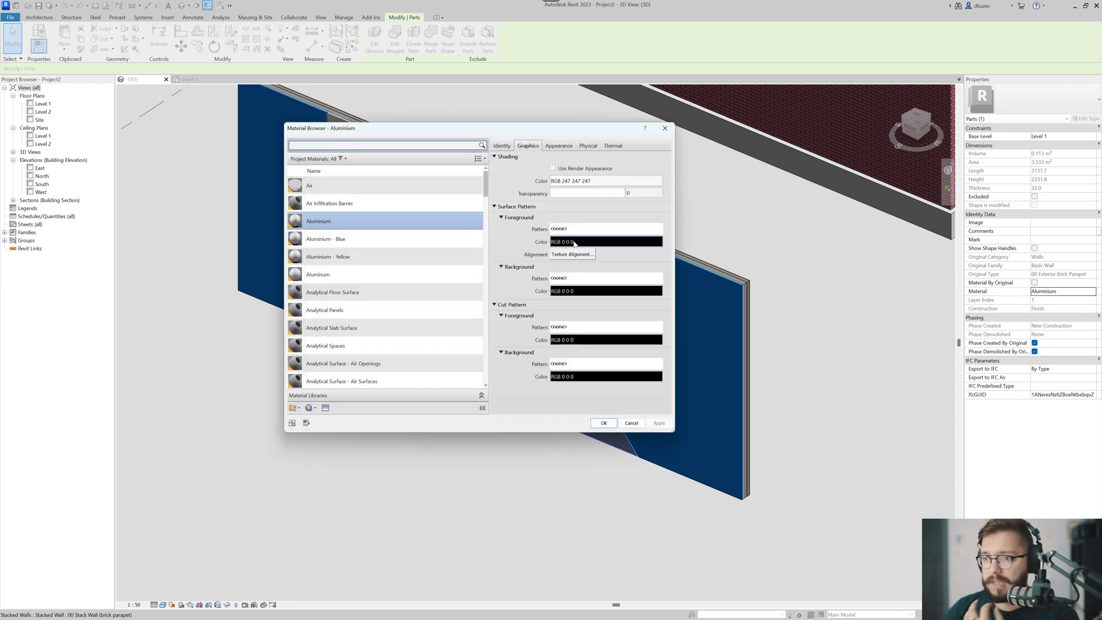
click(396, 256)
click(603, 422)
click(514, 452)
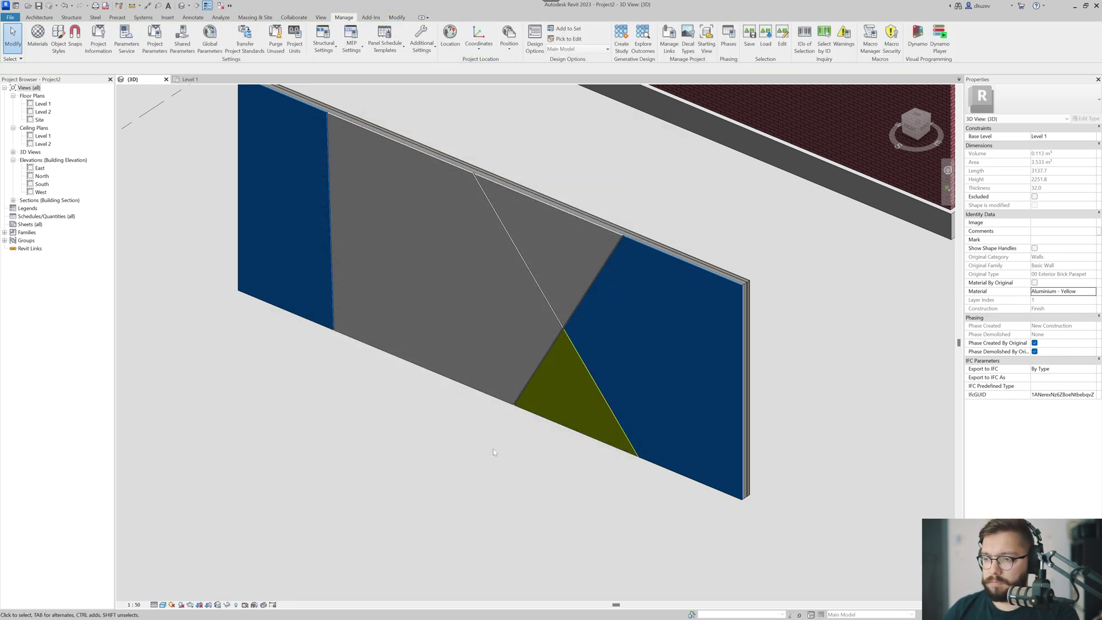
- Try to place a door in the sample wall while its parts are shown
shift+middle_drag(494, 448, 503, 319)
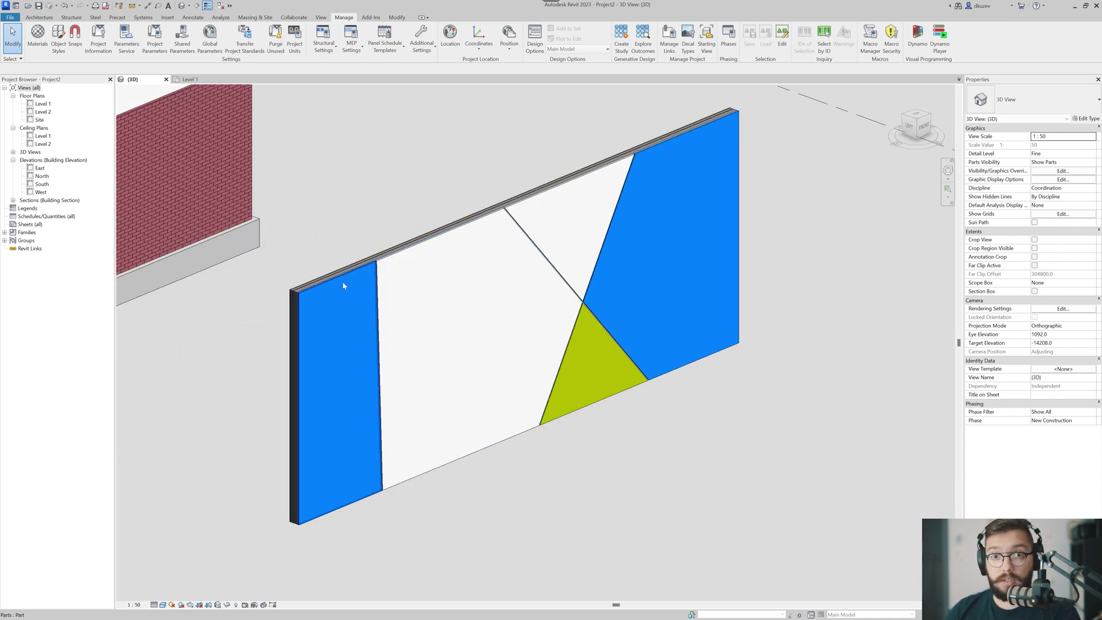
shift+middle_drag(342, 282, 511, 344)
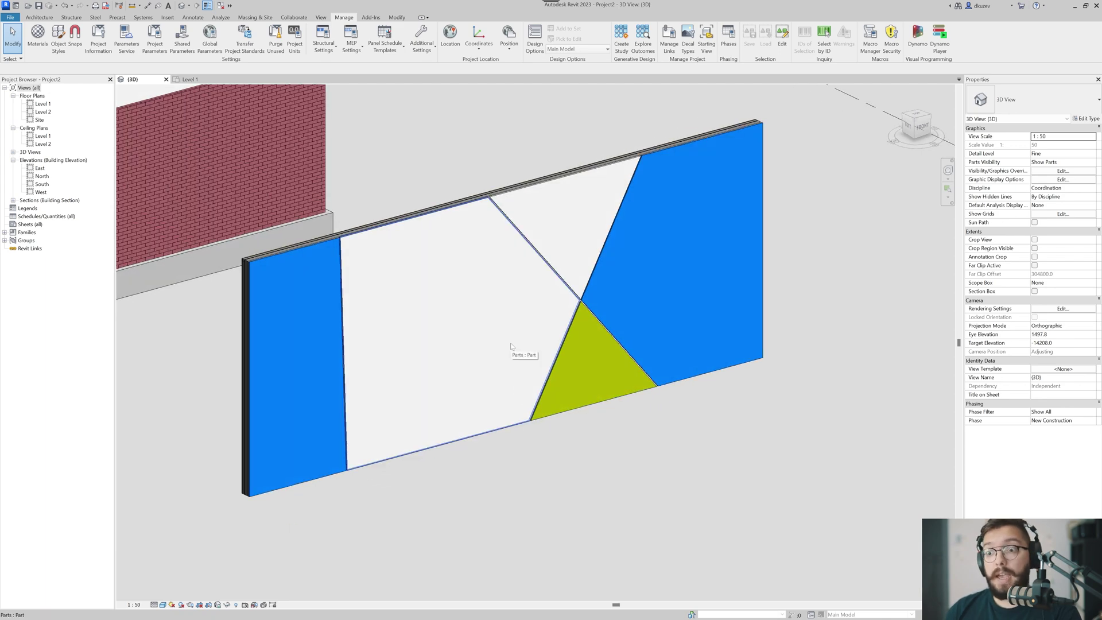
key(d)
key(r)
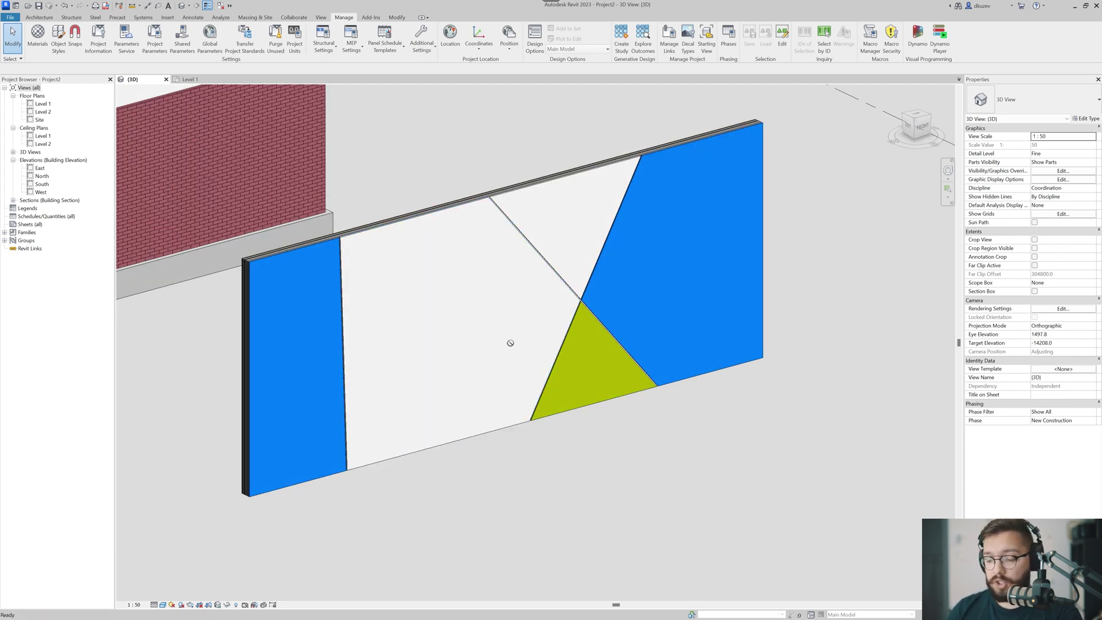
key(Escape)
scroll(466, 362, down, 1)
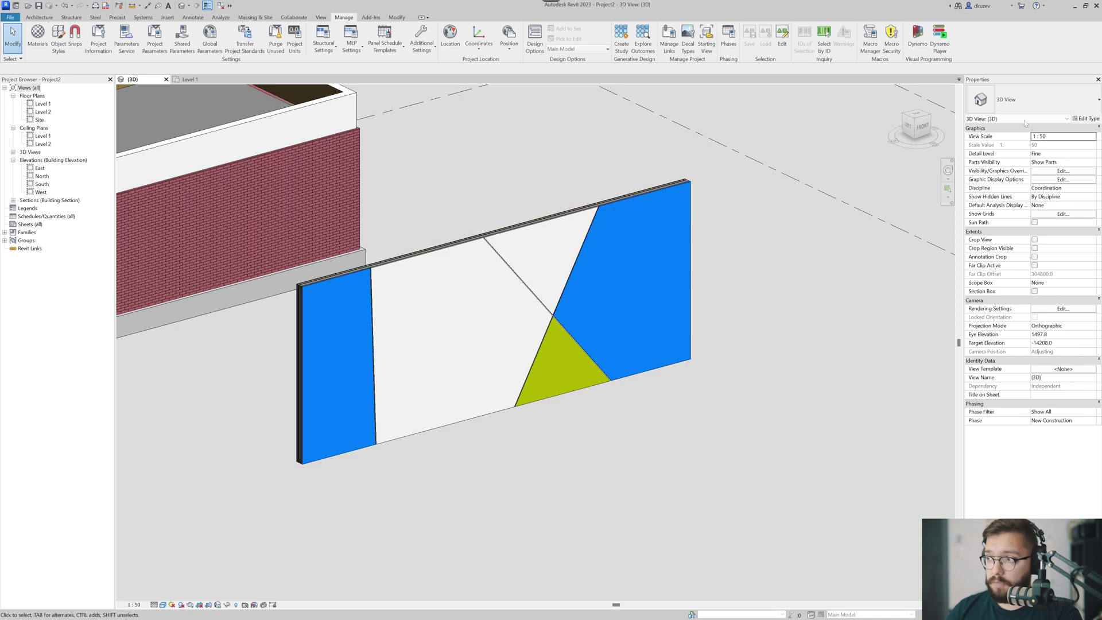
- Set the 3D view's Parts Visibility to Show Original and place a 1050 x 1350mm double casement window in the sample wall
click(1092, 163)
click(1092, 163)
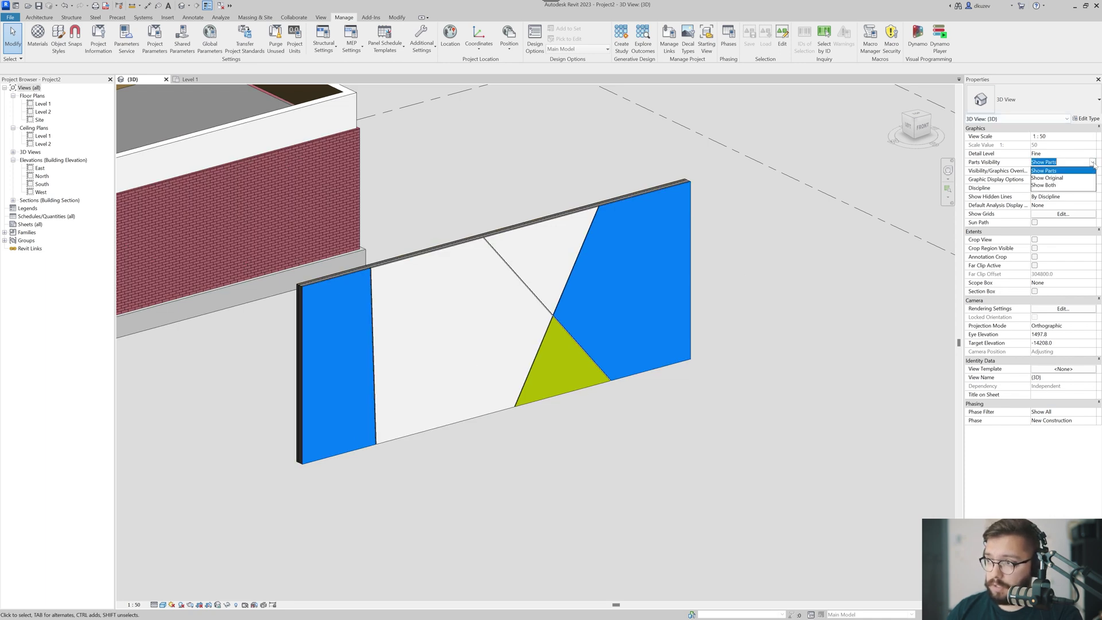
click(1047, 178)
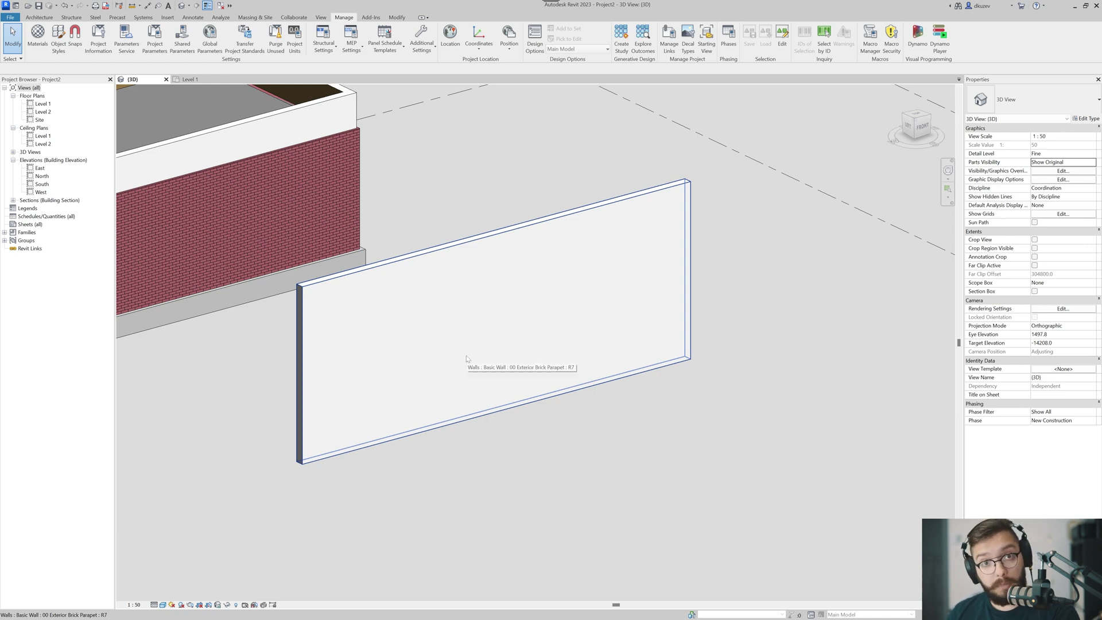
key(w)
key(n)
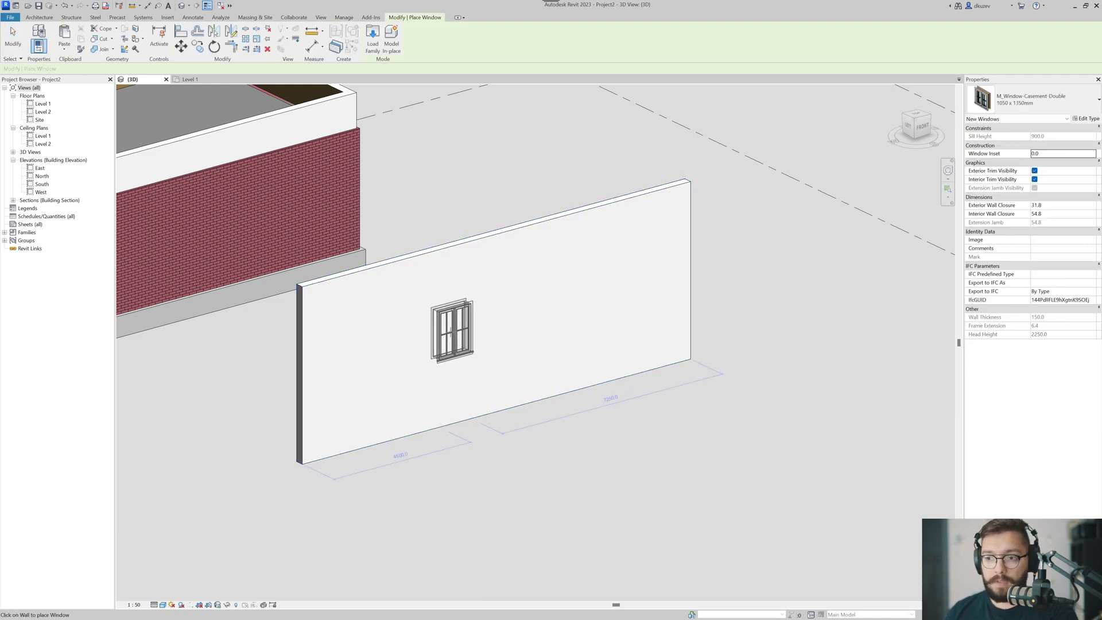
click(452, 332)
key(Escape)
- Stretch the original sample wall from its near end to about 15700 mm long, and set Parts Visibility to Show Parts
click(403, 422)
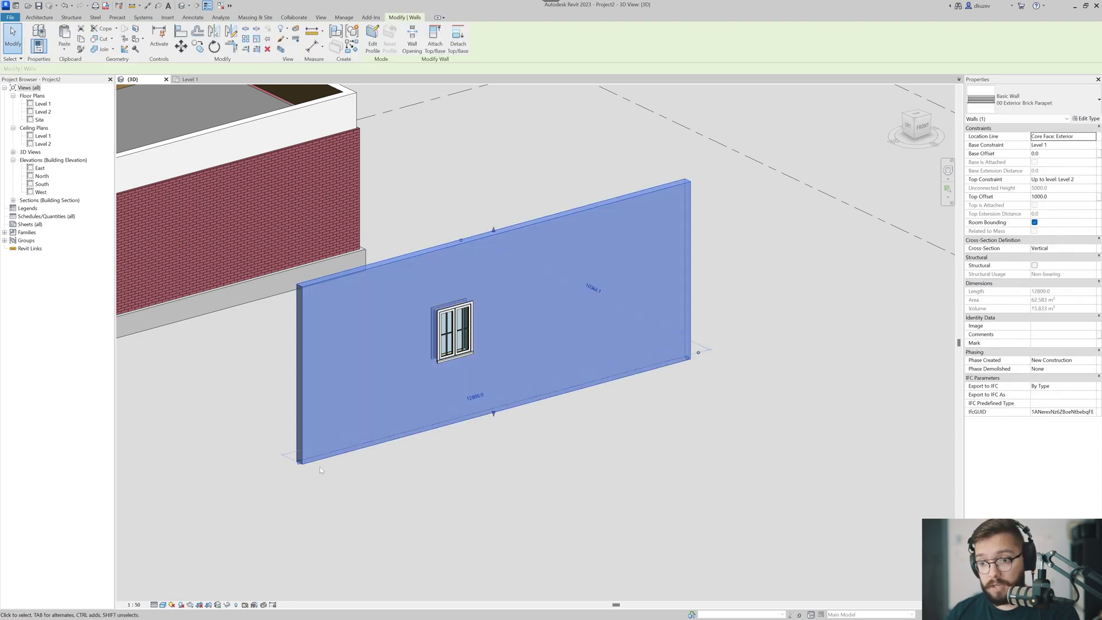
drag(298, 465, 210, 485)
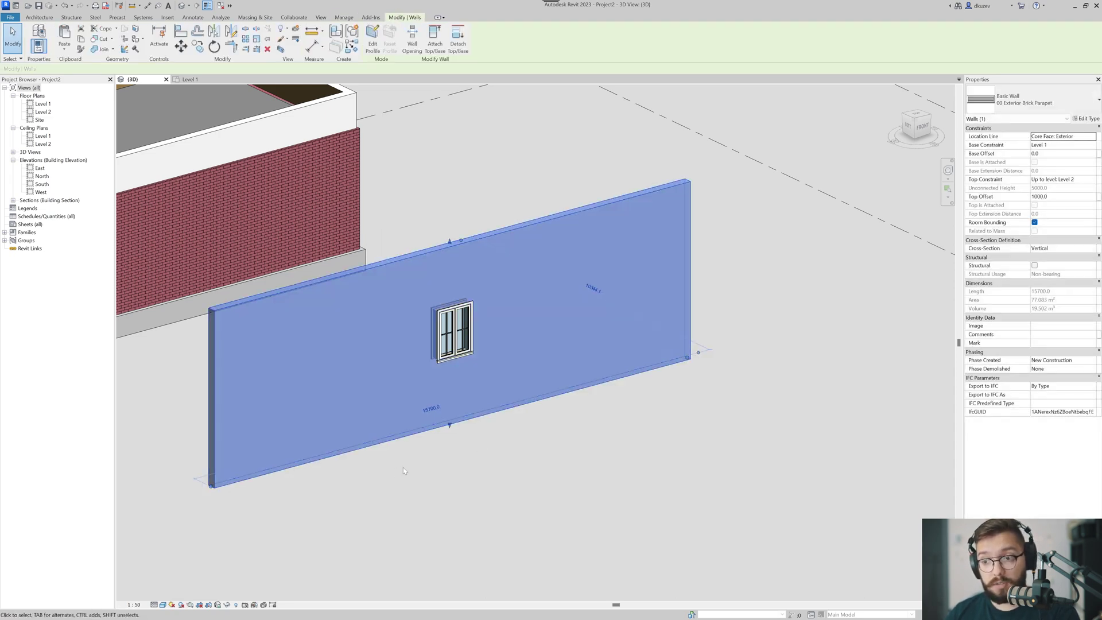
click(405, 472)
click(1062, 162)
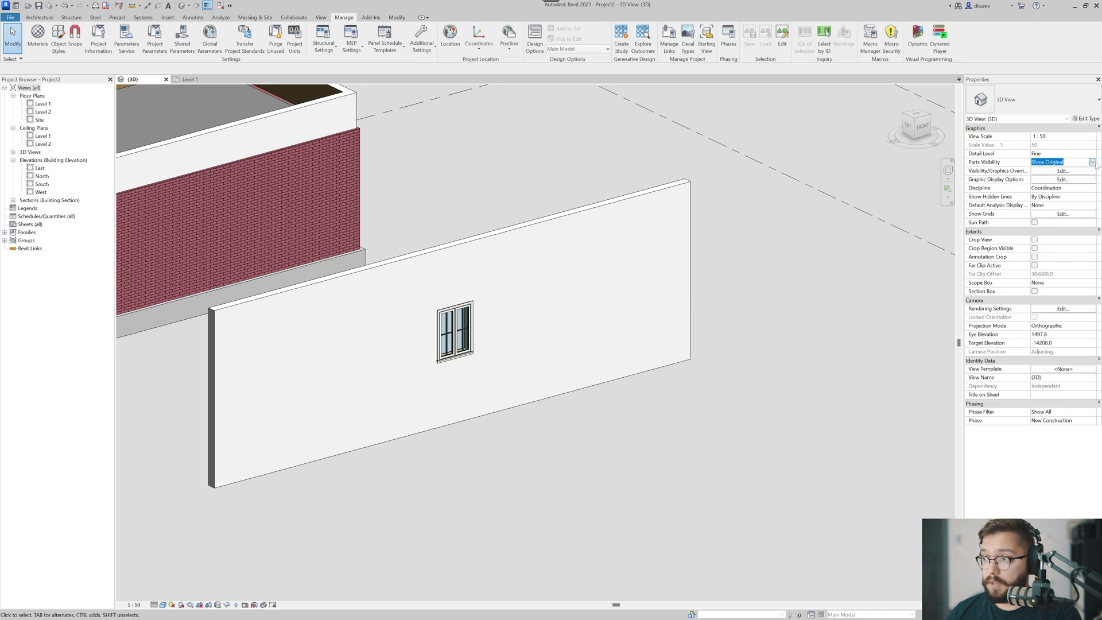
click(1093, 163)
click(1056, 171)
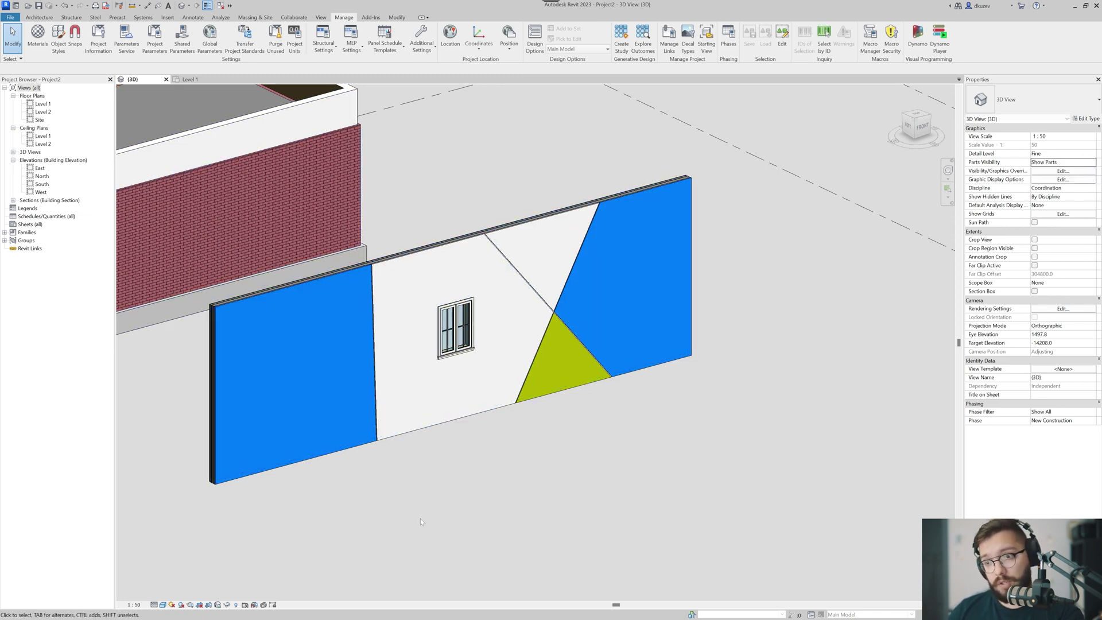
- Move the window across the gap between the large blue and white panels, at a sill height of about 1594 mm
click(466, 342)
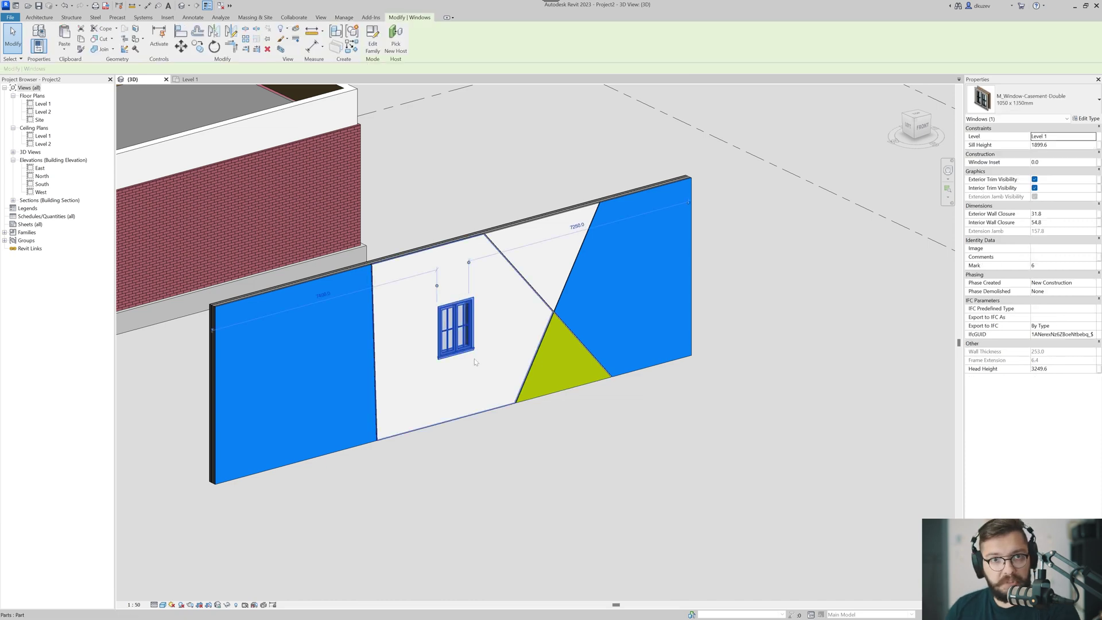
scroll(665, 321, up, 3)
drag(351, 348, 242, 395)
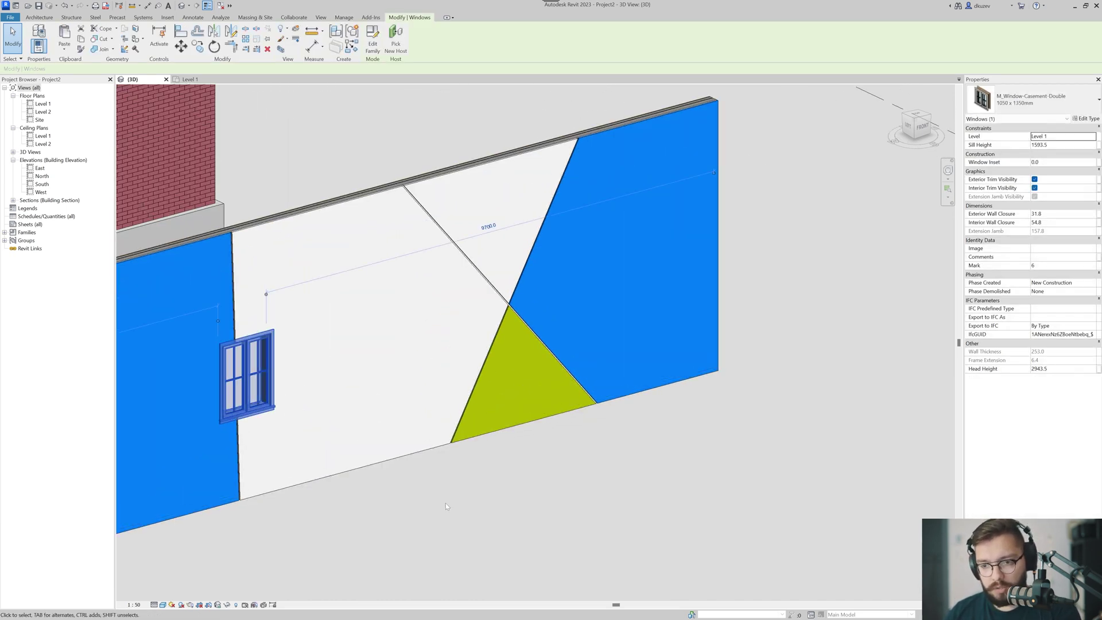
click(445, 503)
- Move the window onto the crossing of the two slanted division gaps, at a sill height of about 1670 mm
shift+middle_drag(445, 503, 335, 433)
click(249, 364)
middle_drag(262, 386, 399, 400)
shift+middle_drag(399, 399, 277, 439)
scroll(351, 350, up, 3)
scroll(277, 439, down, 1)
click(194, 411)
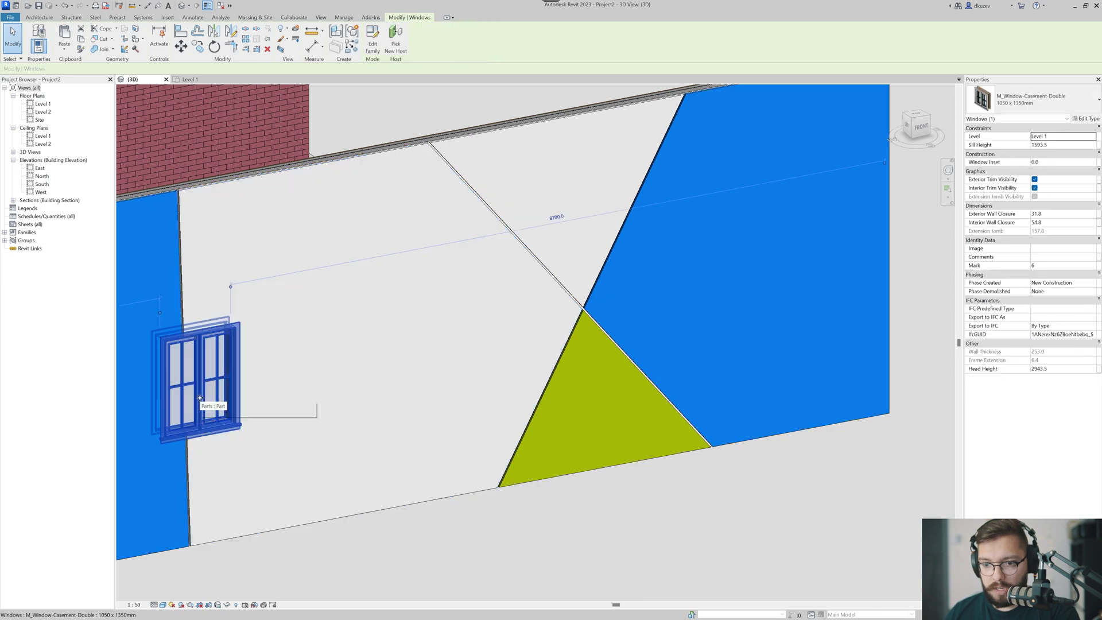
drag(194, 411, 586, 320)
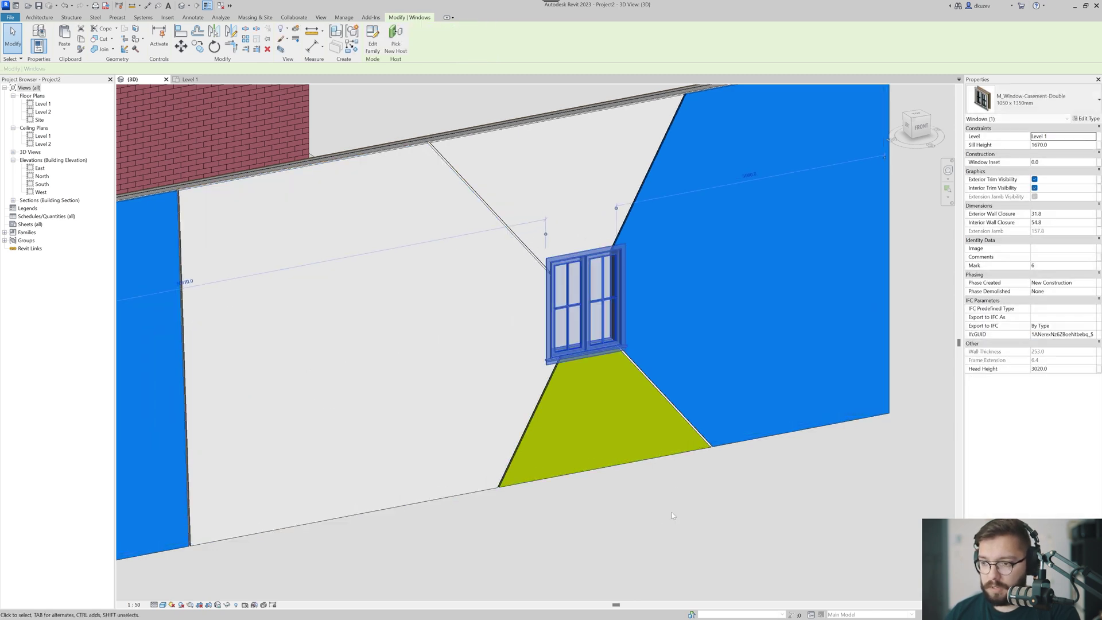
click(671, 512)
scroll(602, 450, up, 3)
click(602, 451)
click(455, 386)
middle_drag(454, 387, 427, 463)
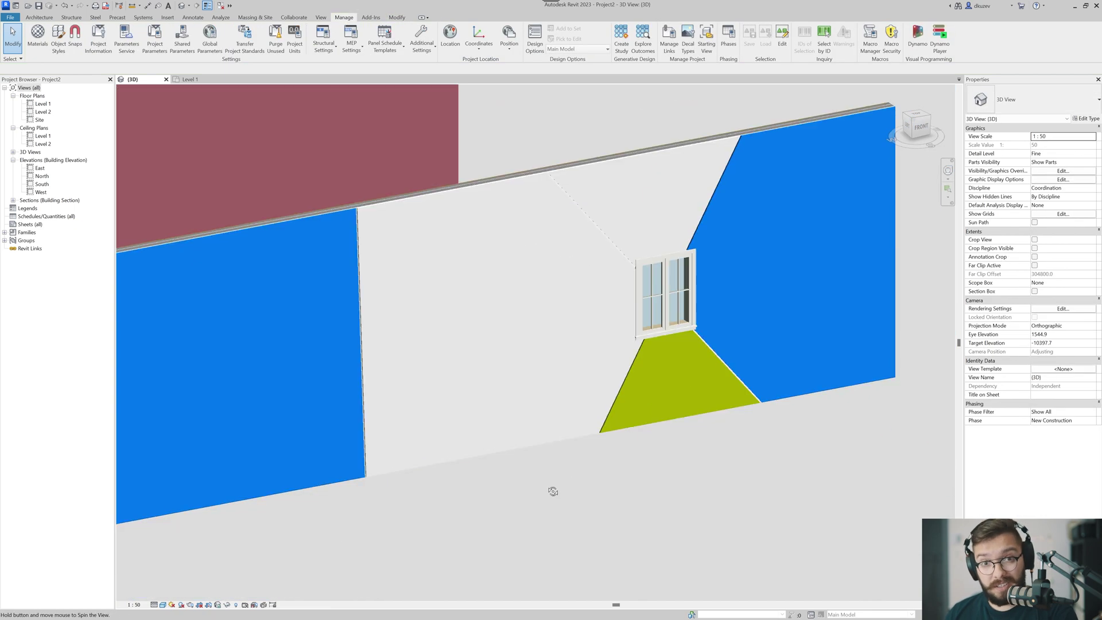
- Undo the window's moves and placement so the sample wall is solid again
shift+middle_drag(553, 492, 551, 489)
key(ctrl+z)
middle_drag(626, 457, 629, 457)
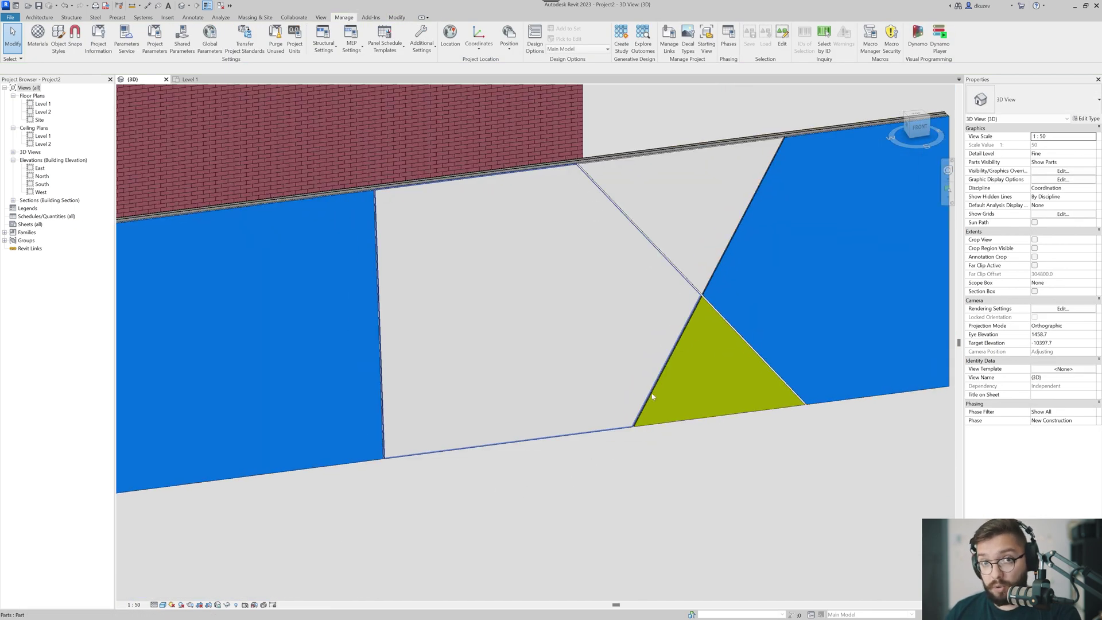
middle_drag(735, 401, 732, 403)
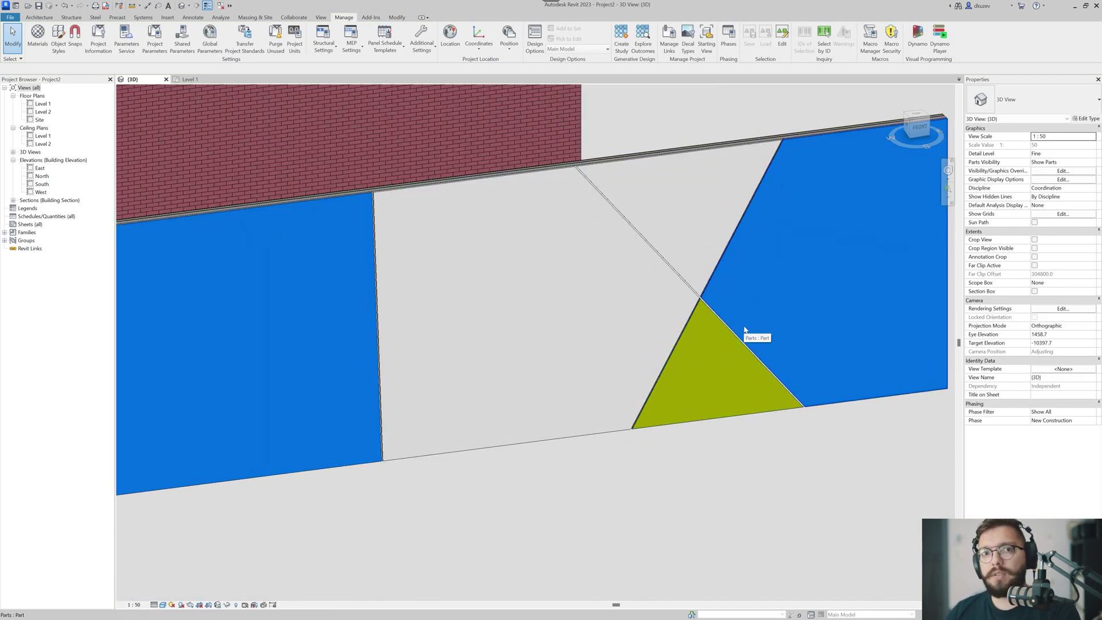
- Open the division sketch of the large white panel and make the single non-crossing division line vertical
click(460, 420)
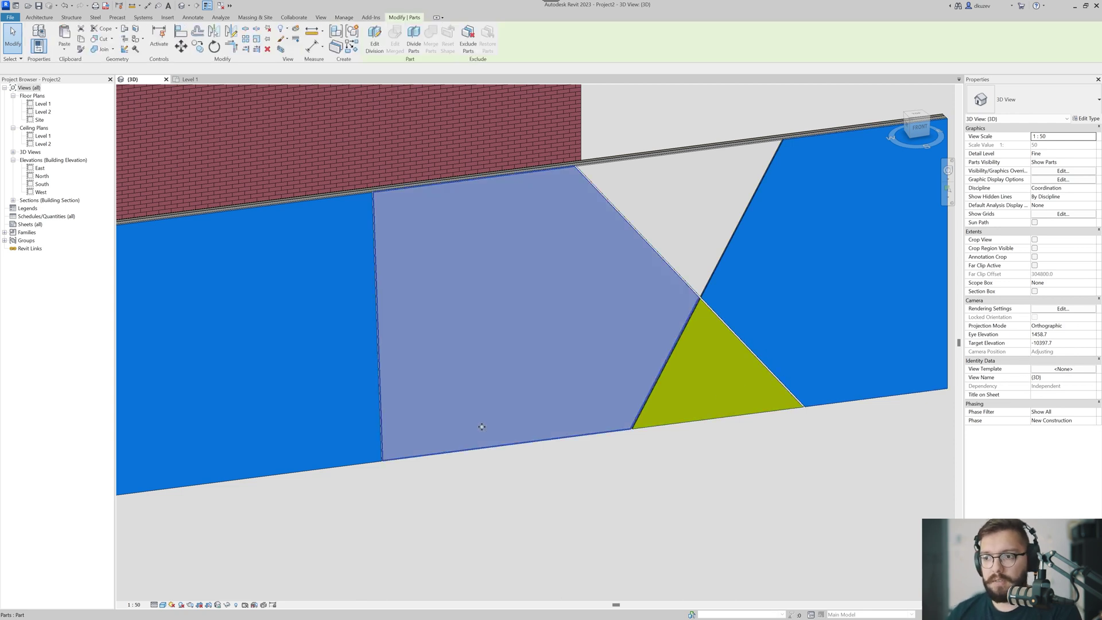
click(374, 41)
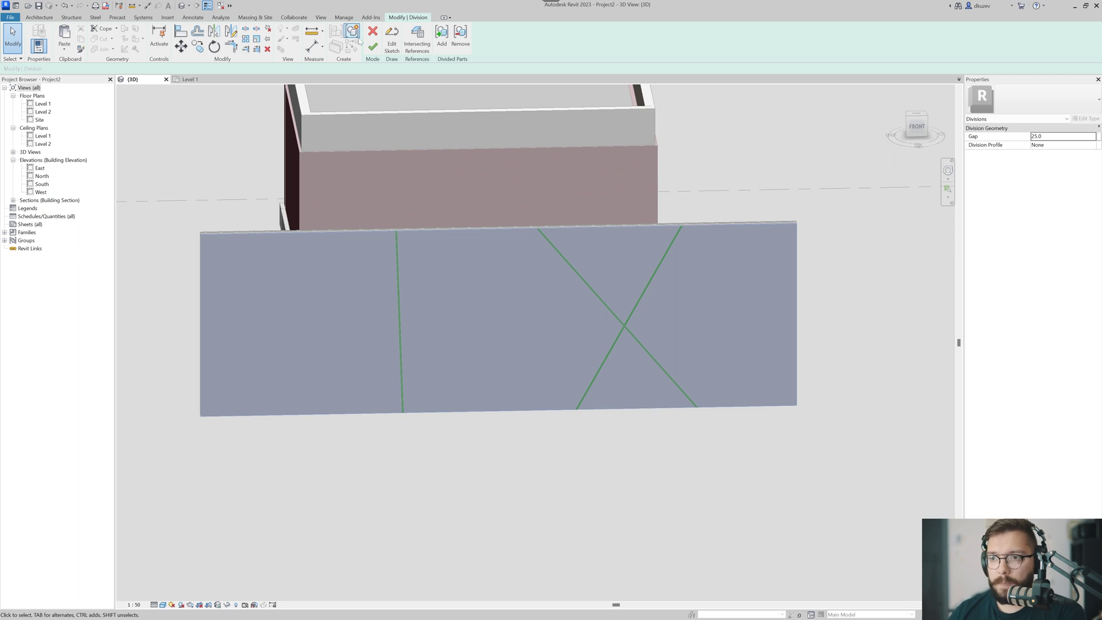
click(391, 41)
key(Escape)
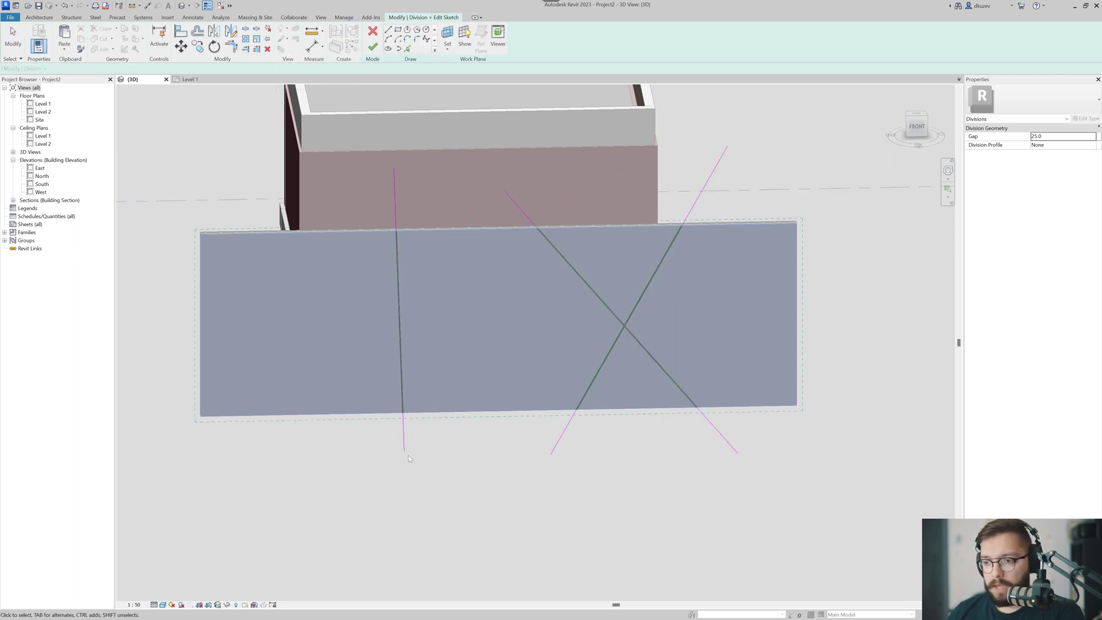
click(405, 455)
drag(405, 455, 386, 457)
click(393, 453)
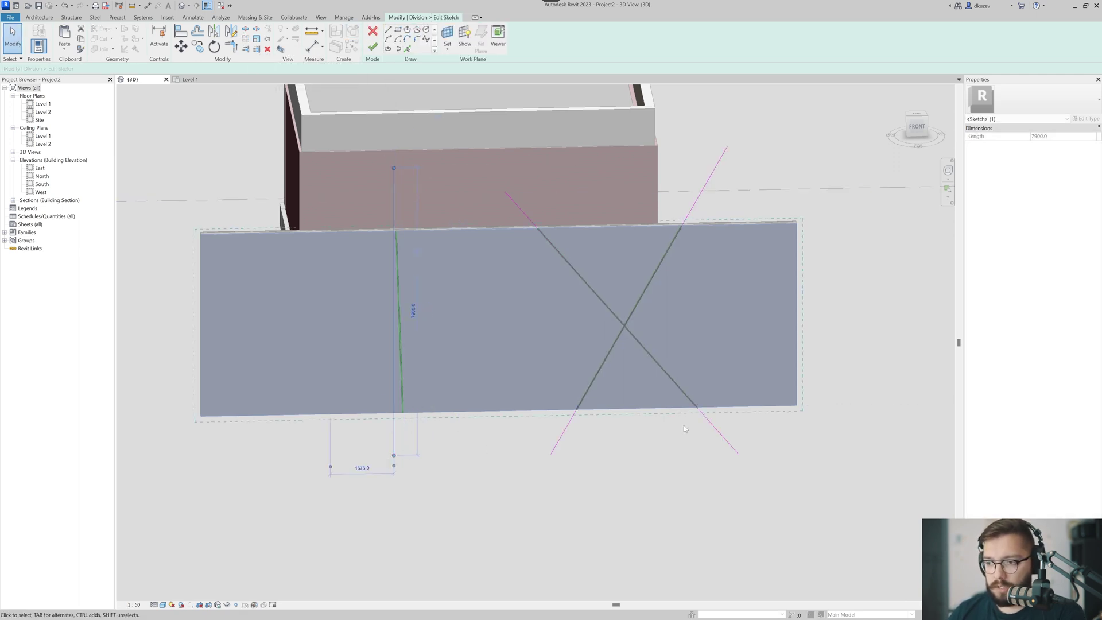
- Straighten the two crossing division lines to vertical and finish the sketch and division edit
click(730, 452)
mouse_move(736, 454)
mouse_down()
mouse_move(504, 453)
mouse_move(727, 462)
mouse_up()
click(565, 443)
click(552, 453)
click(373, 48)
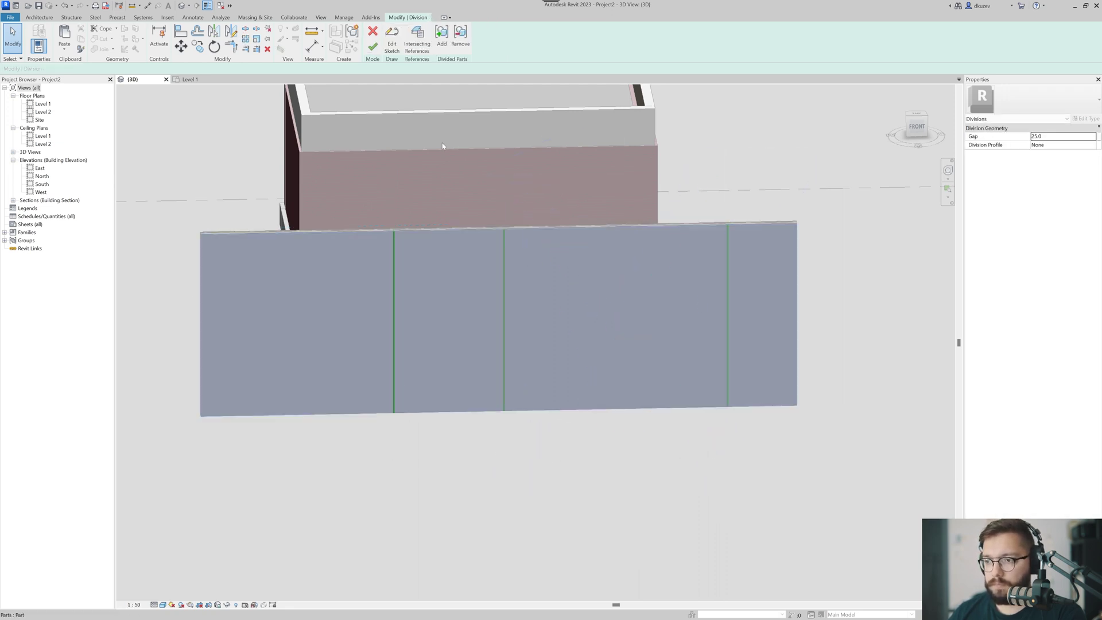
click(376, 49)
middle_drag(474, 417, 499, 455)
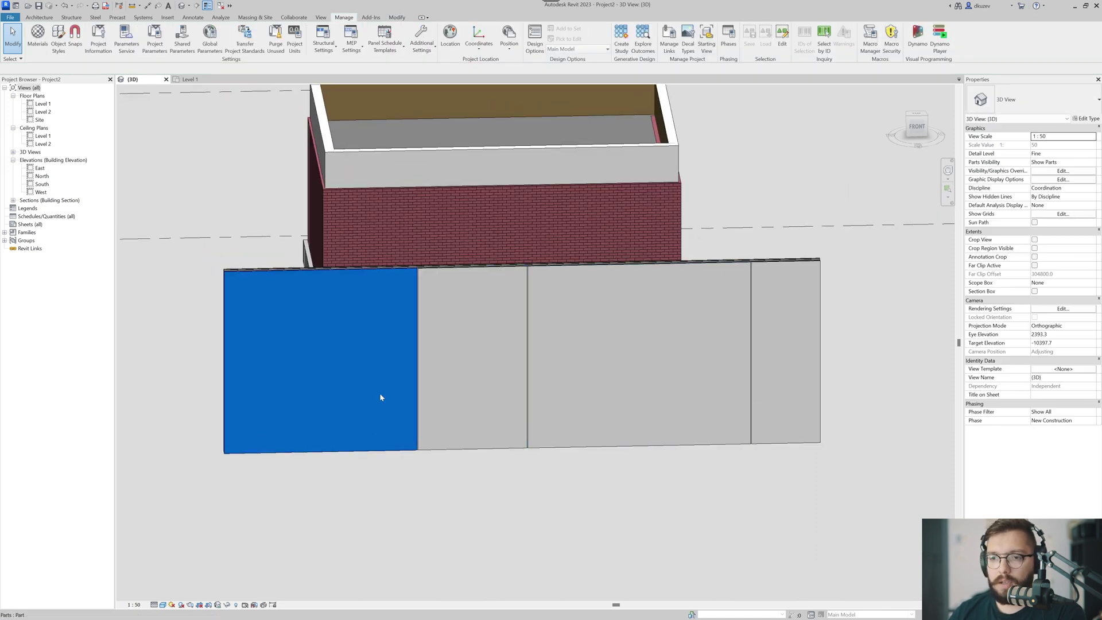
shift+middle_drag(562, 401, 639, 410)
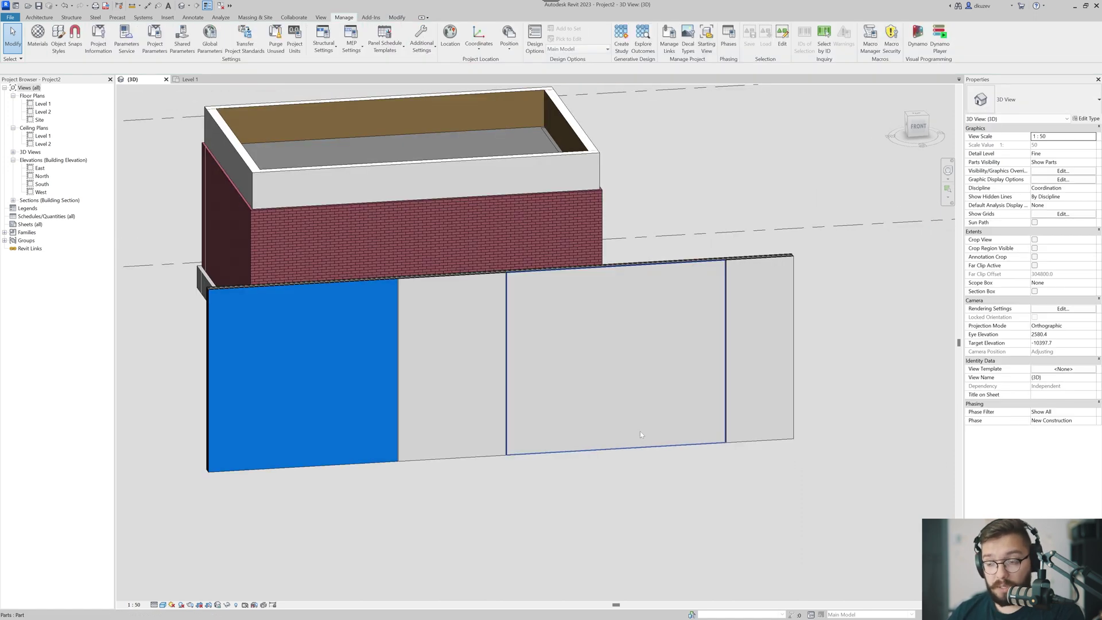
scroll(453, 425, up, 4)
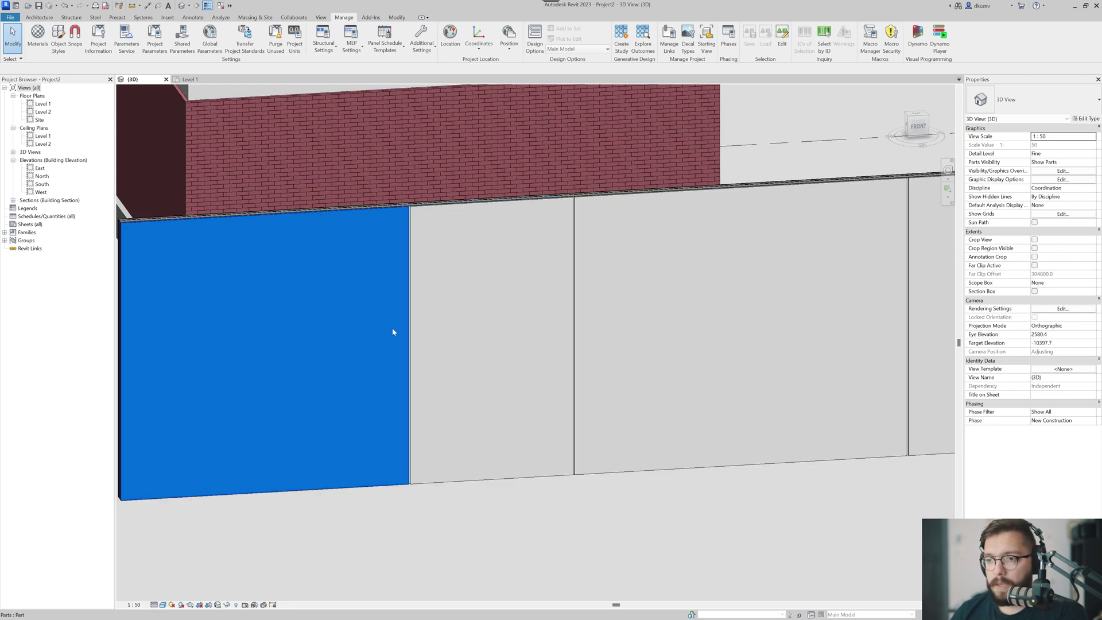
click(480, 319)
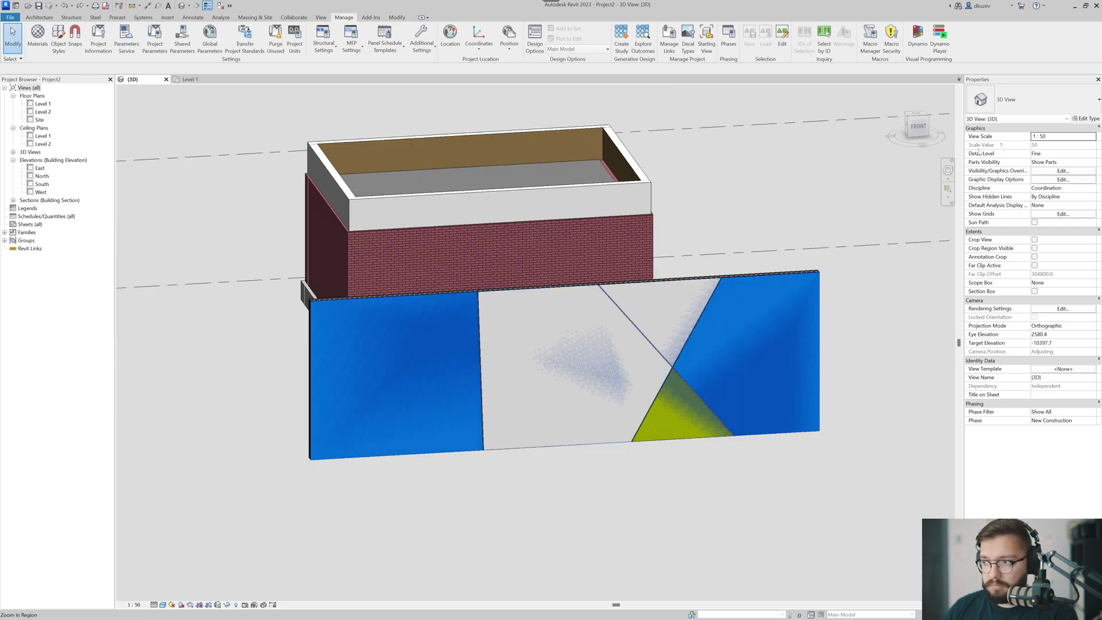
click(1090, 163)
click(1069, 171)
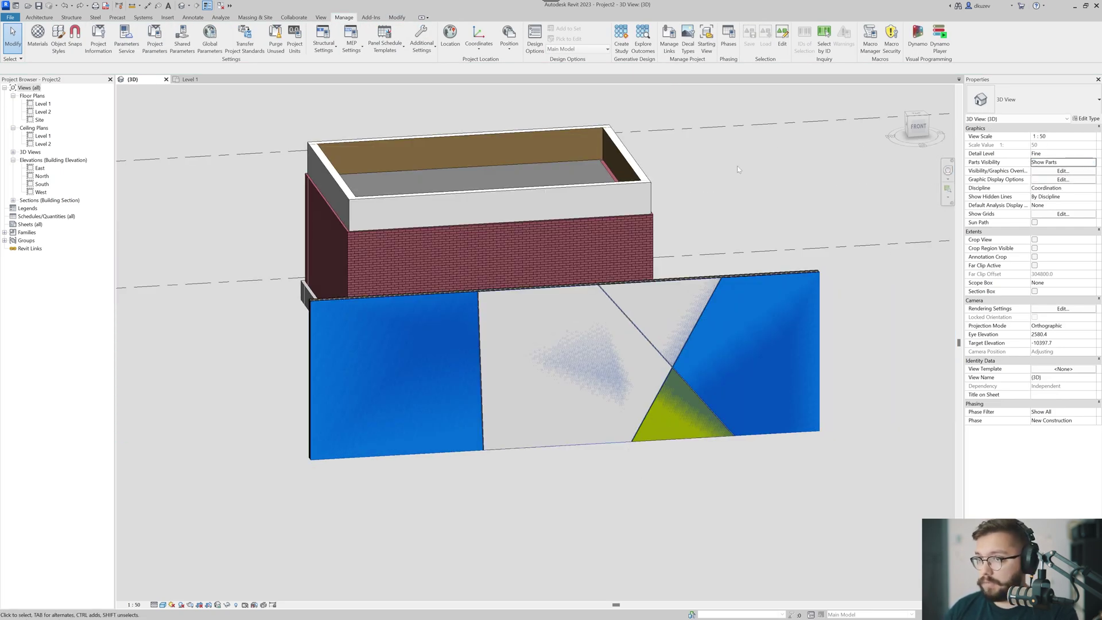
scroll(646, 470, down, 3)
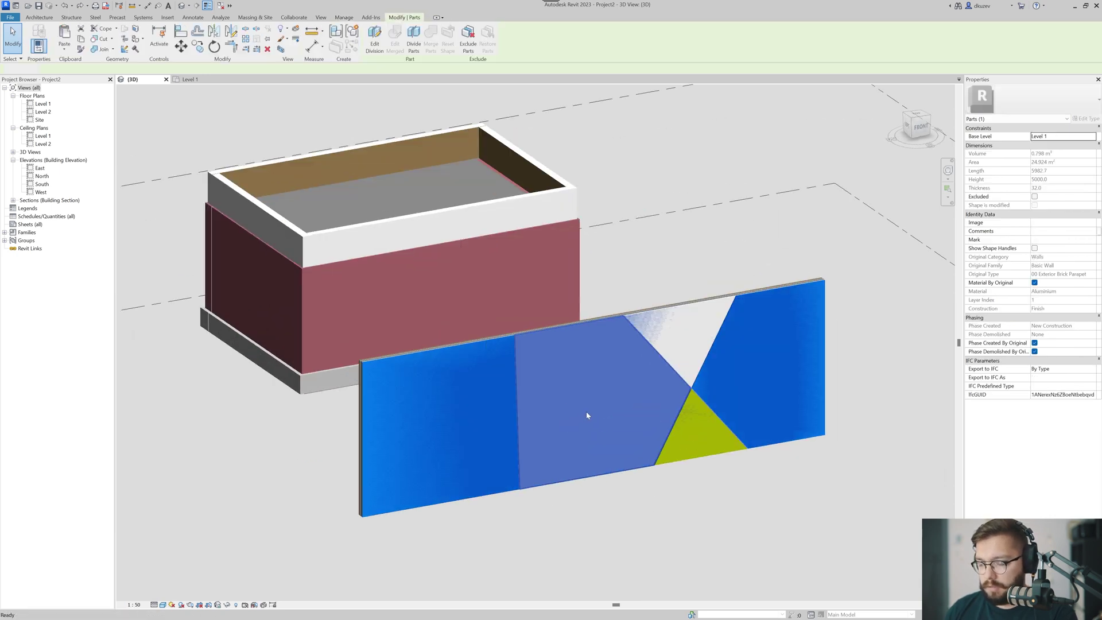
click(586, 413)
scroll(586, 416, up, 3)
key(Escape)
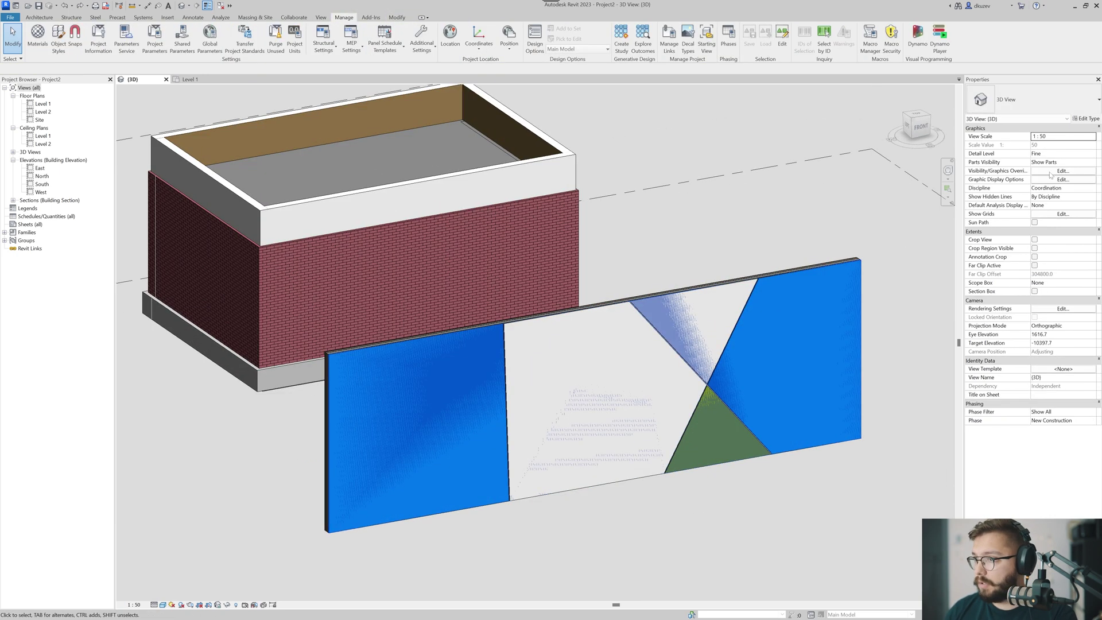
- Compare the undivided wall with its panels by setting Parts Visibility to Show Original and back to Show Parts
click(1061, 163)
click(1092, 163)
click(1044, 184)
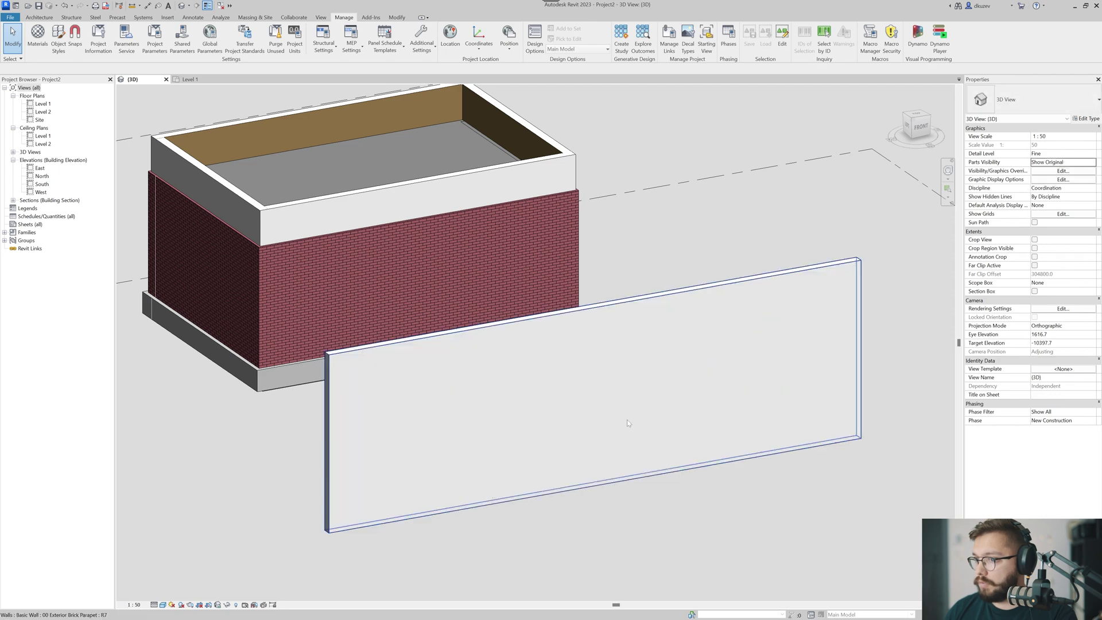
click(1061, 154)
click(1091, 153)
click(1045, 177)
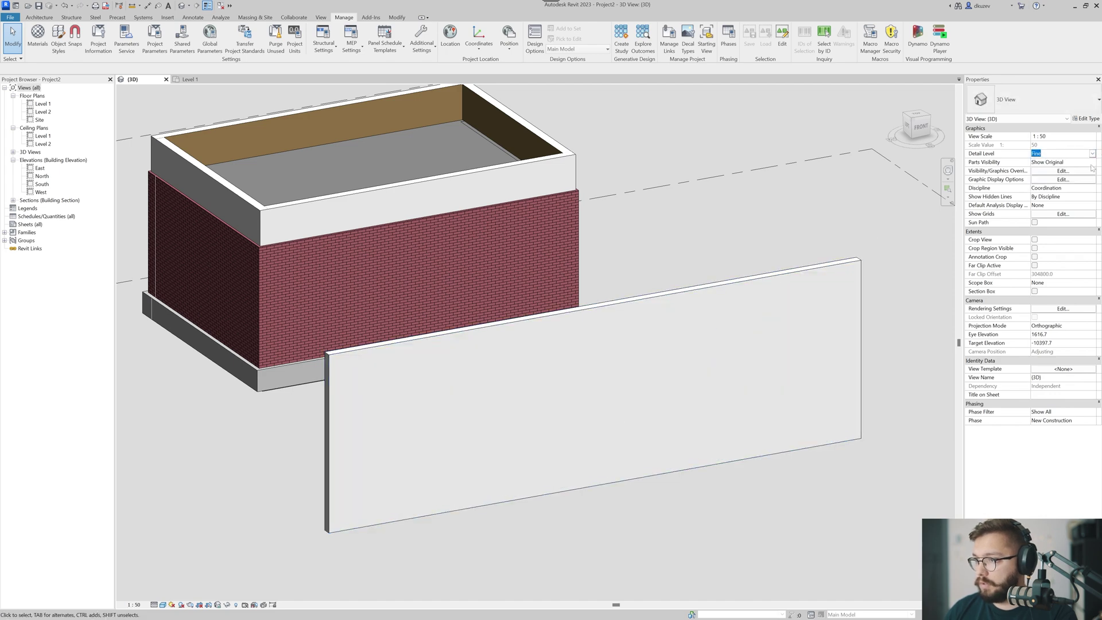
click(1061, 163)
click(1092, 162)
click(1043, 170)
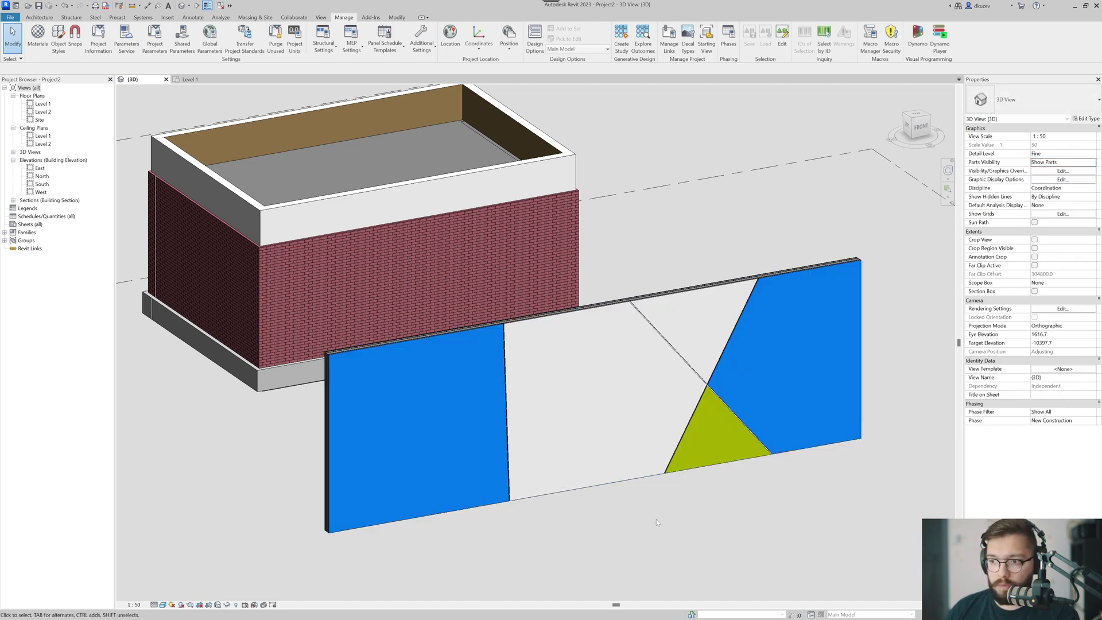
- Turn on Show Shape Handles for the yellow triangular panel and pull its front face outward from the wall
shift+middle_drag(683, 485, 652, 475)
scroll(651, 475, up, 3)
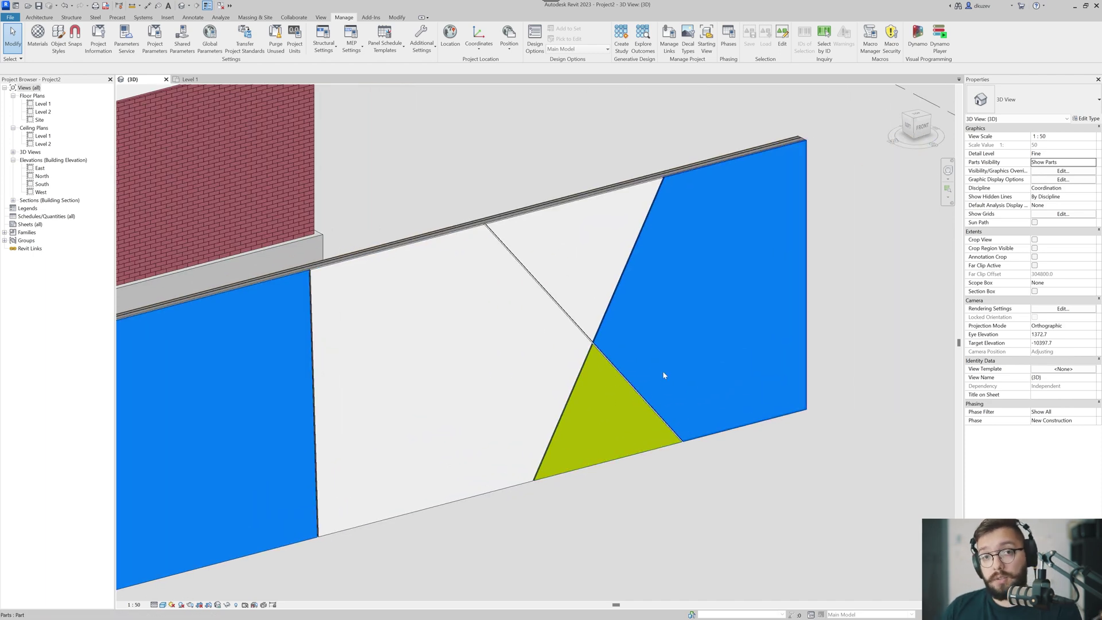
click(599, 436)
middle_drag(625, 458, 577, 467)
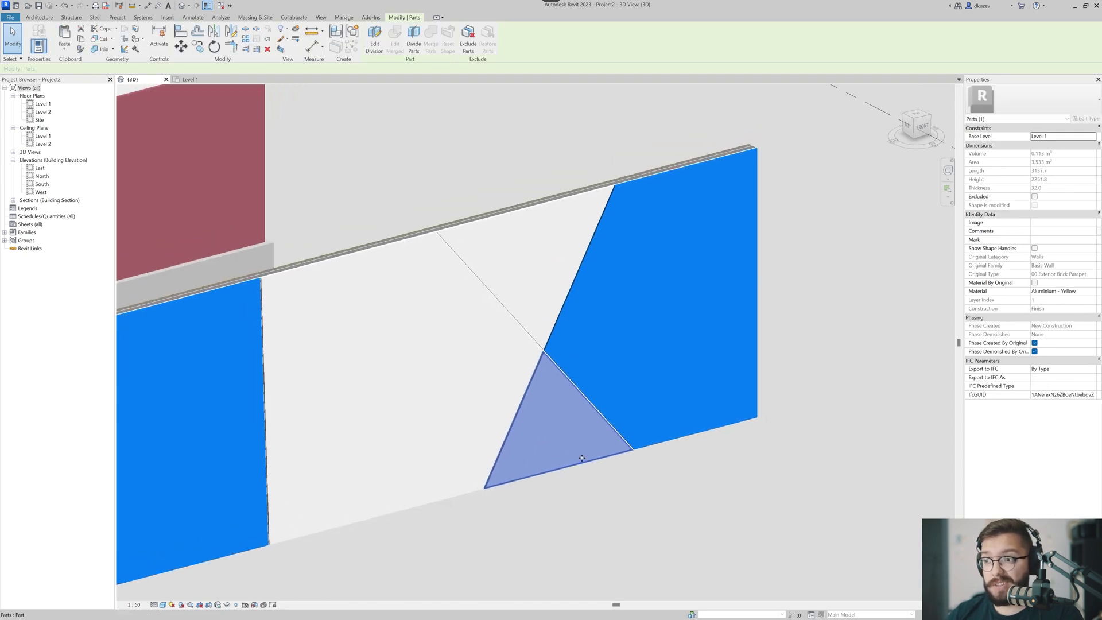
middle_drag(609, 405, 622, 342)
key(Escape)
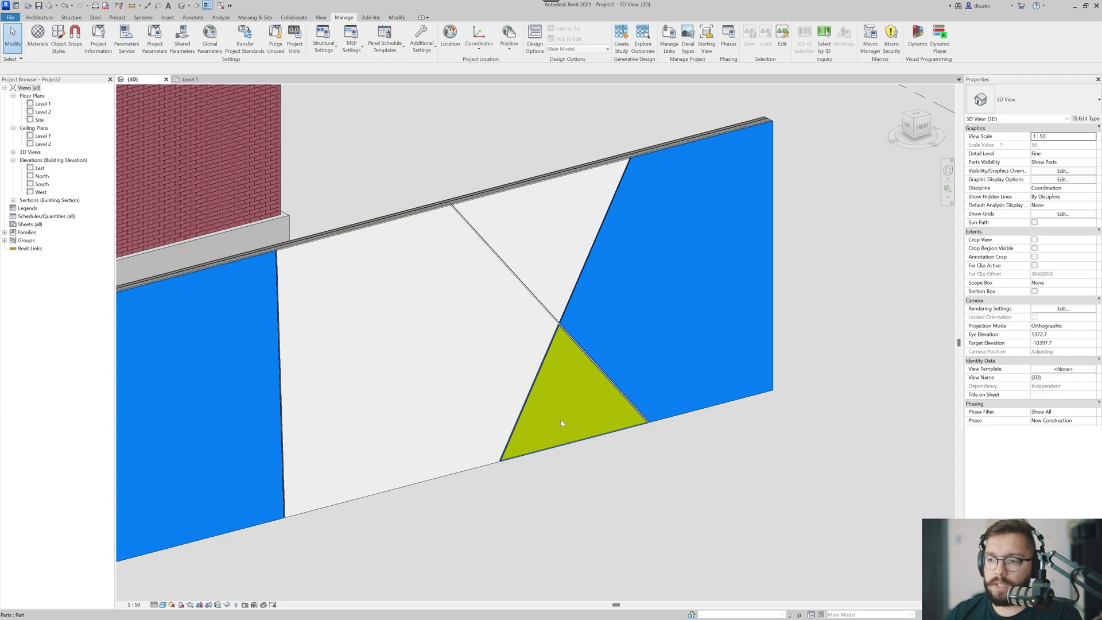
click(571, 435)
shift+middle_drag(576, 439, 581, 425)
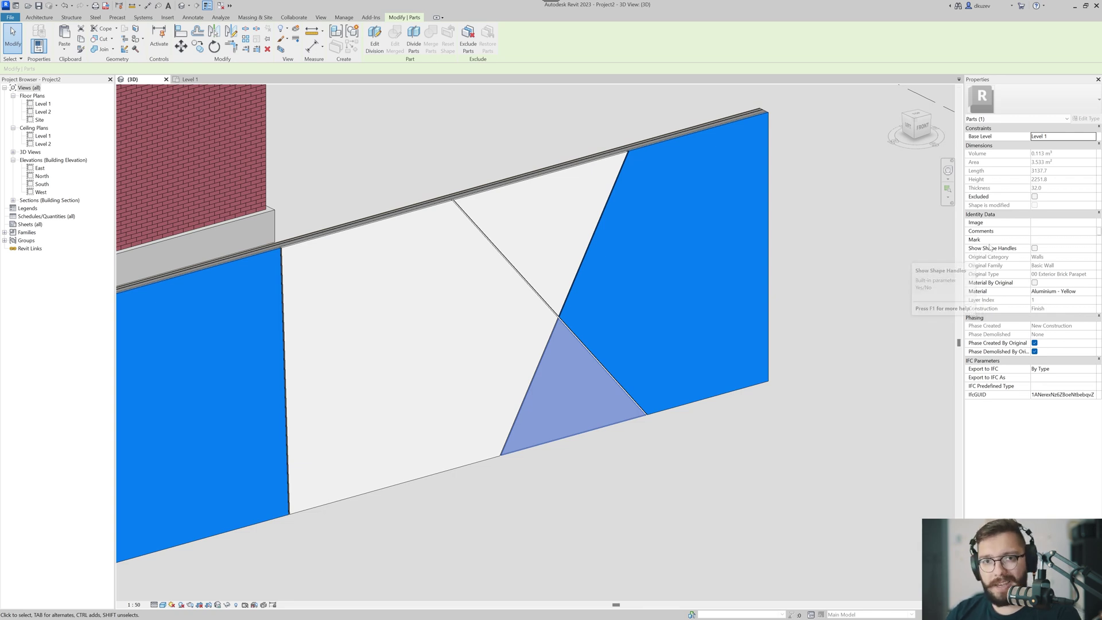
click(1034, 247)
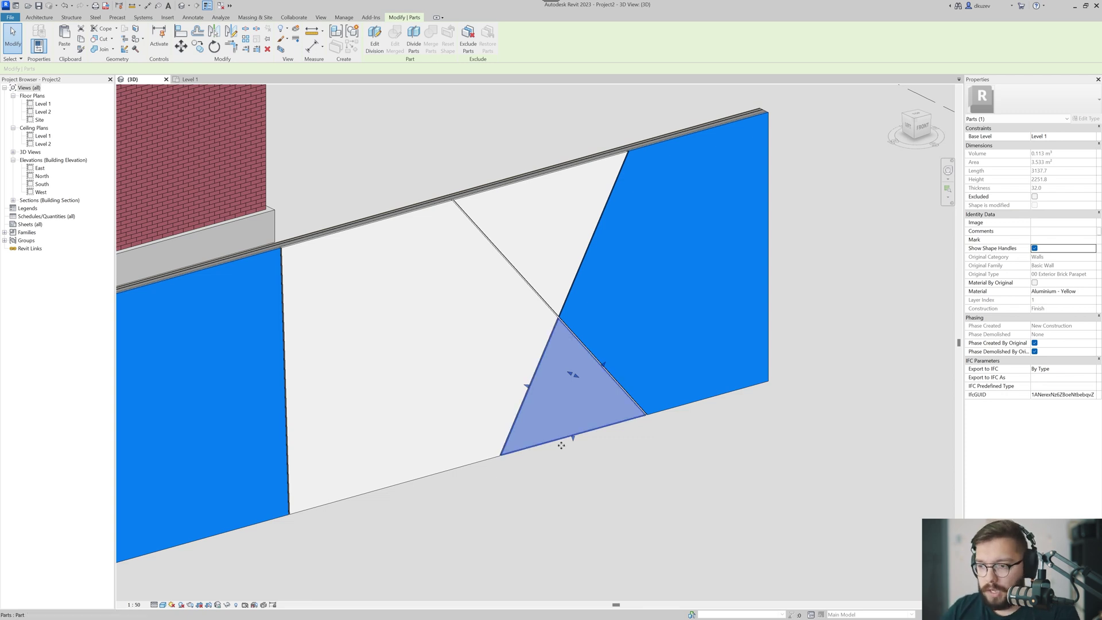
drag(575, 375, 590, 380)
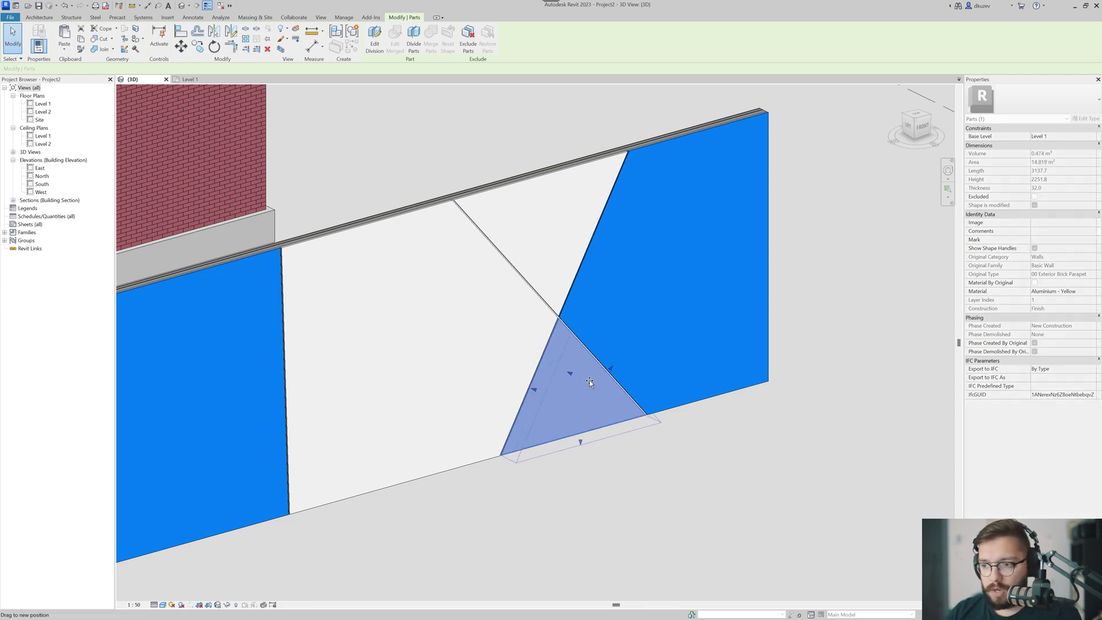
click(635, 478)
shift+middle_drag(707, 456, 514, 455)
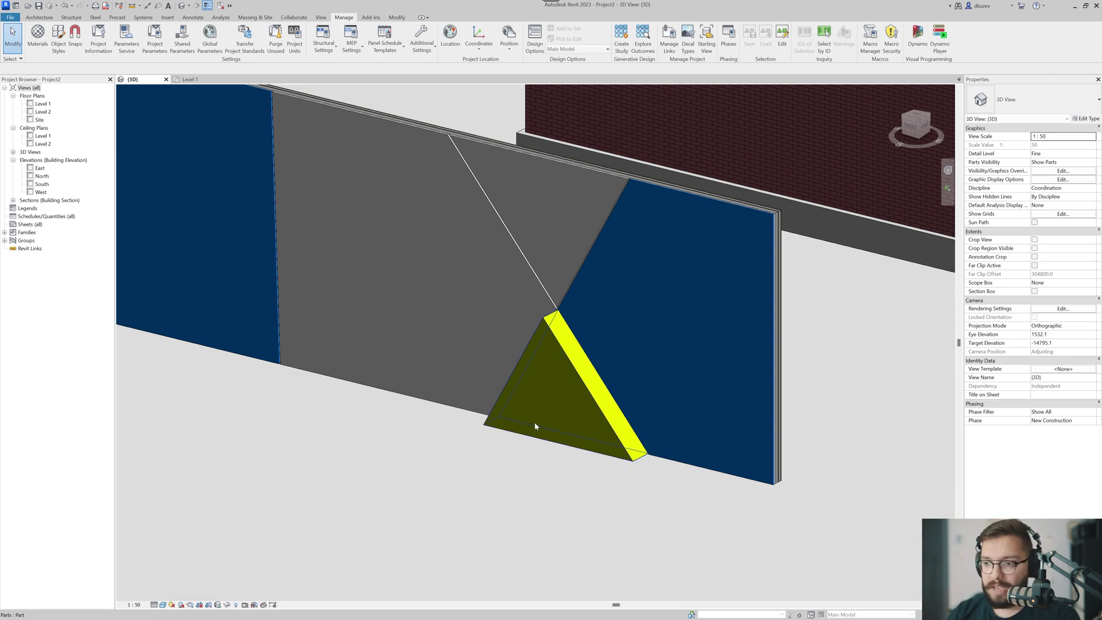
- Pull the yellow triangular panel's slanted edge inward, away from the neighbouring blue panel
click(594, 399)
scroll(594, 399, up, 2)
scroll(594, 398, up, 1)
drag(597, 381, 563, 396)
click(477, 476)
shift+middle_drag(476, 476, 663, 471)
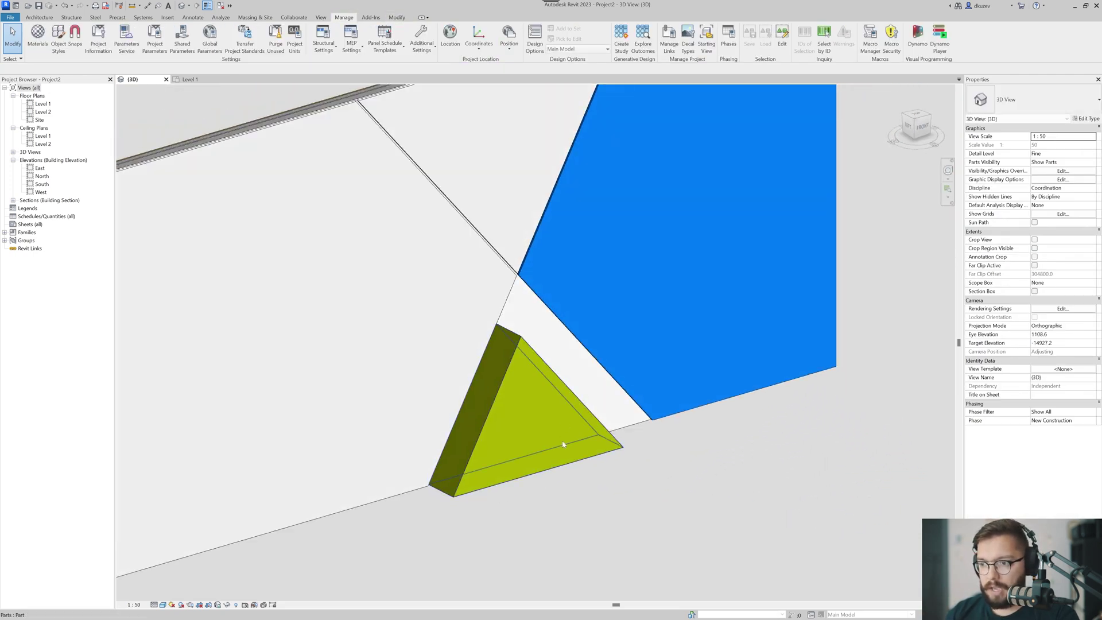
scroll(562, 445, down, 2)
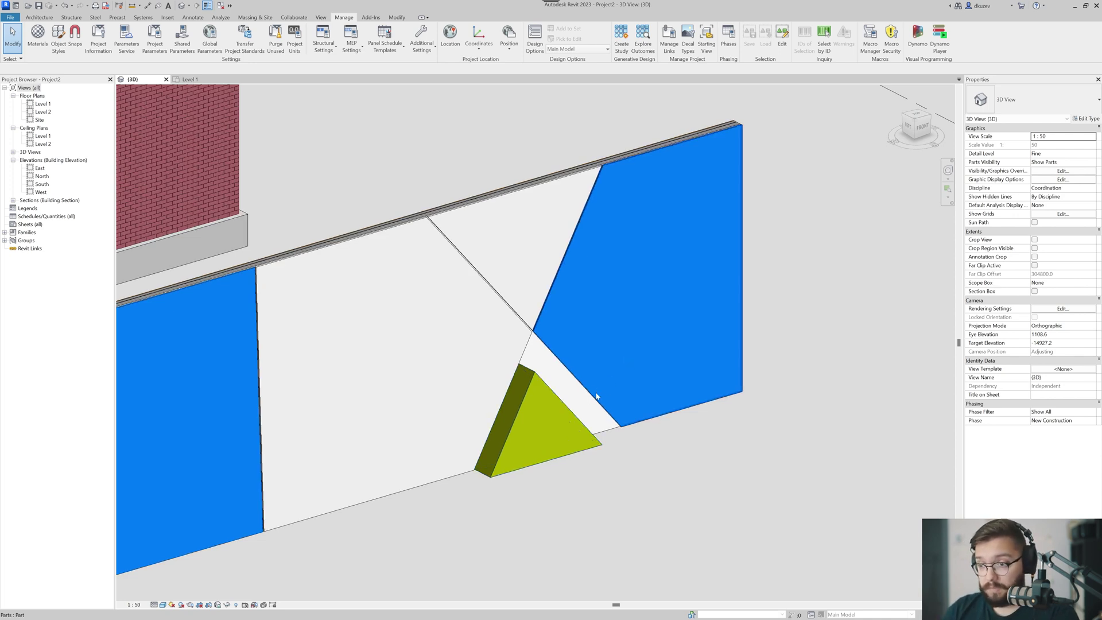
click(575, 404)
key(Escape)
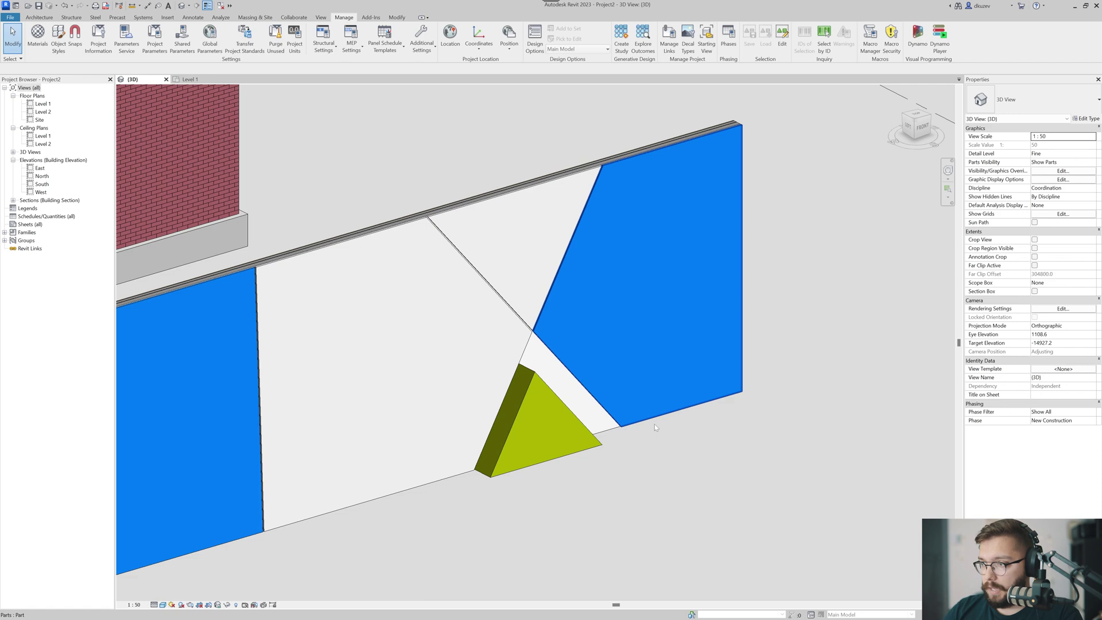
- Turn on Show Shape Handles for the blue panel beside the yellow triangle
click(528, 448)
click(601, 353)
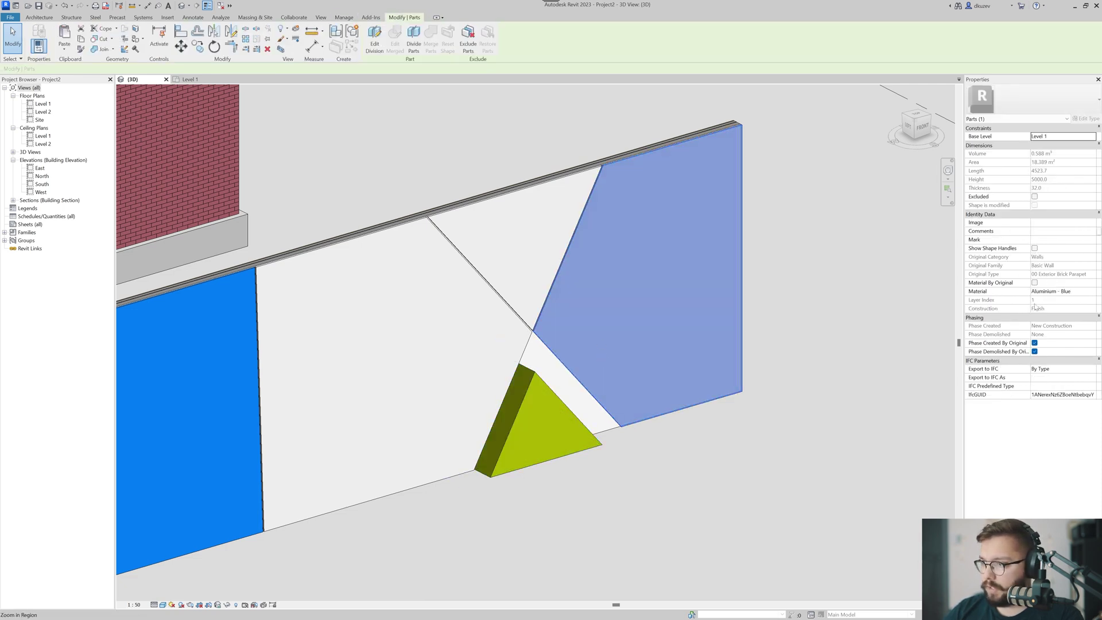
click(1034, 248)
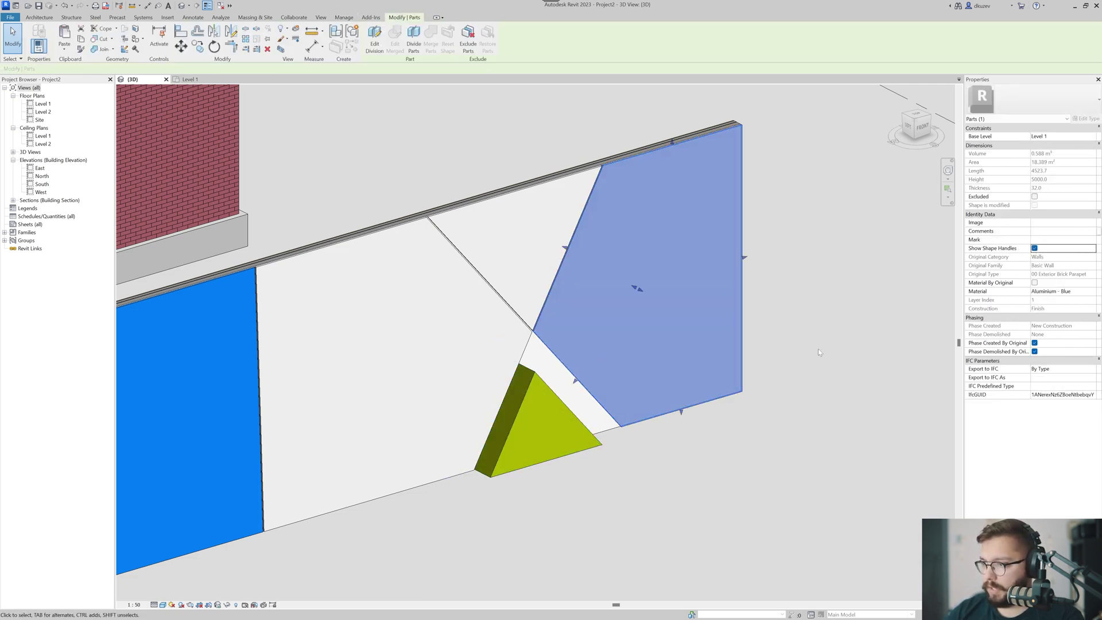
- Pull that blue panel's front face outward from the wall and lower its top edge
drag(637, 287, 653, 309)
drag(680, 146, 680, 195)
click(791, 332)
shift+middle_drag(792, 333, 754, 325)
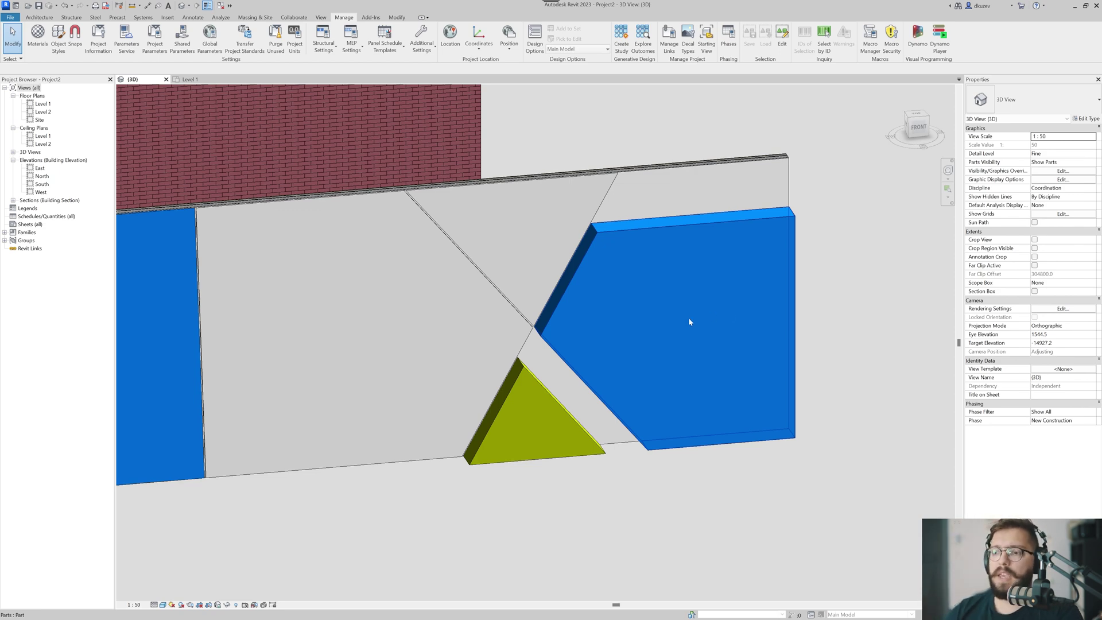
shift+middle_drag(811, 269, 778, 304)
click(551, 241)
shift+middle_drag(752, 359, 590, 341)
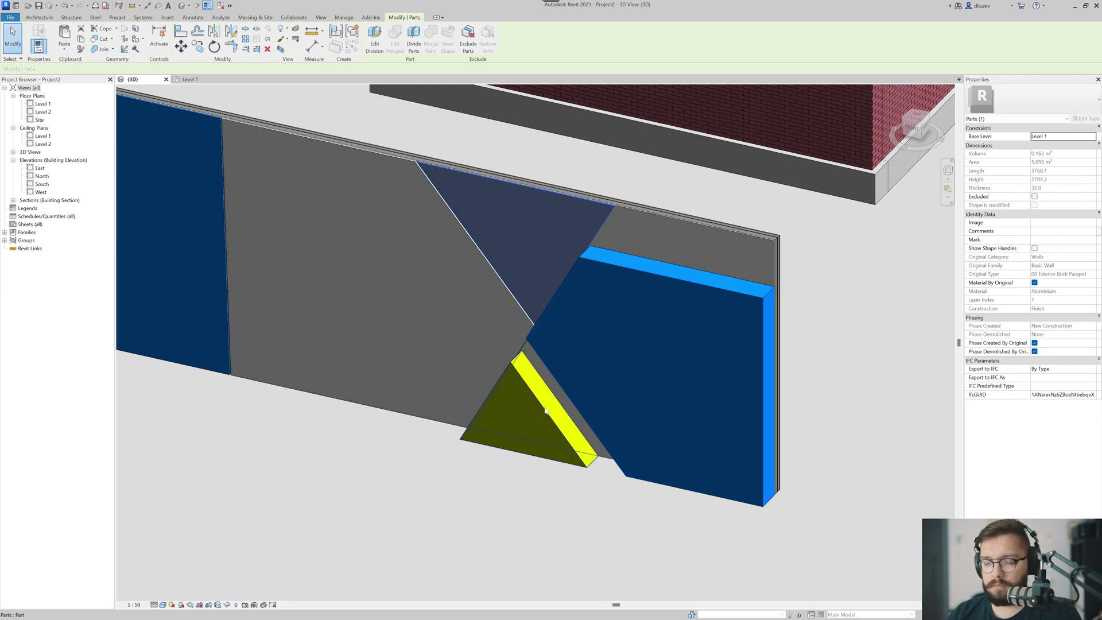
middle_drag(265, 489, 537, 486)
click(537, 485)
middle_drag(421, 455, 379, 548)
click(364, 244)
shift+middle_drag(479, 373, 456, 420)
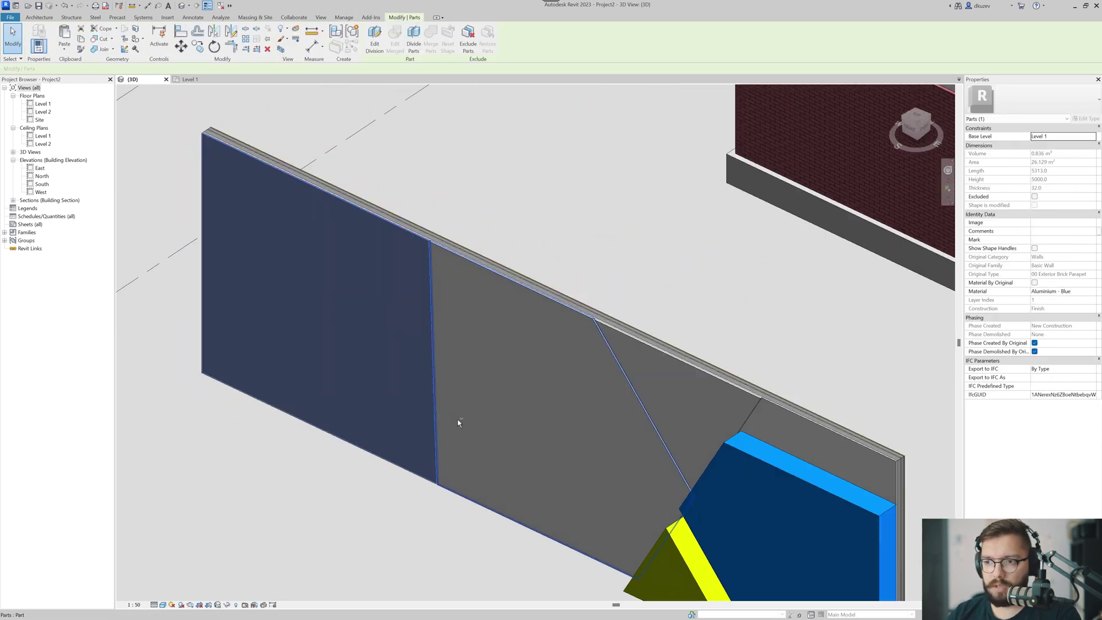
key(Escape)
- Exclude the four-sided blue panel at the opposite end of the wall from the model and restore it
click(397, 313)
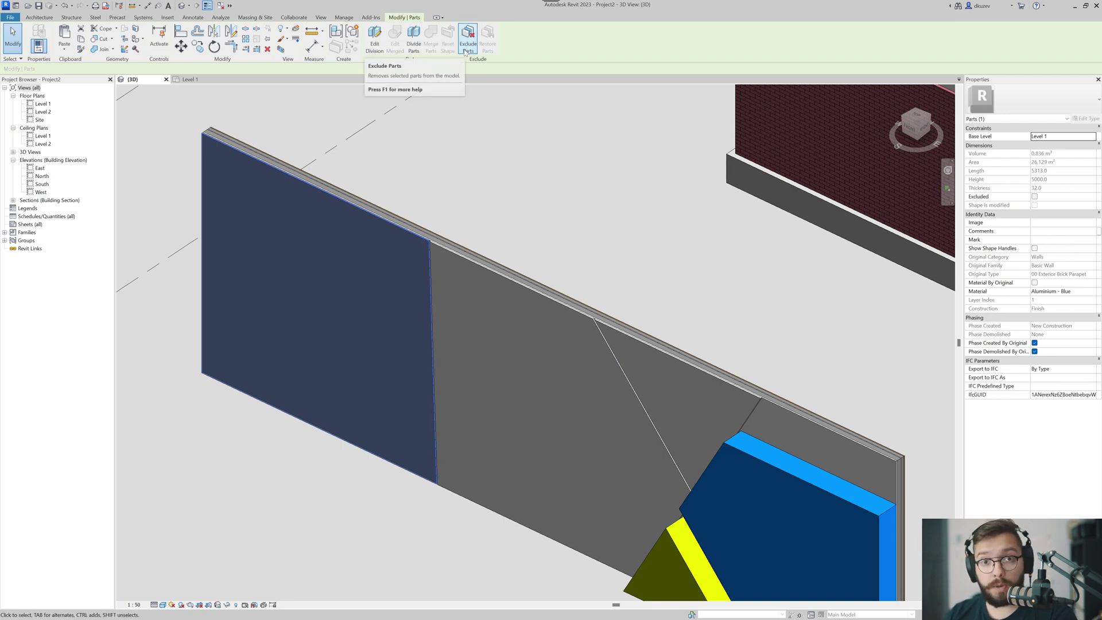
click(491, 200)
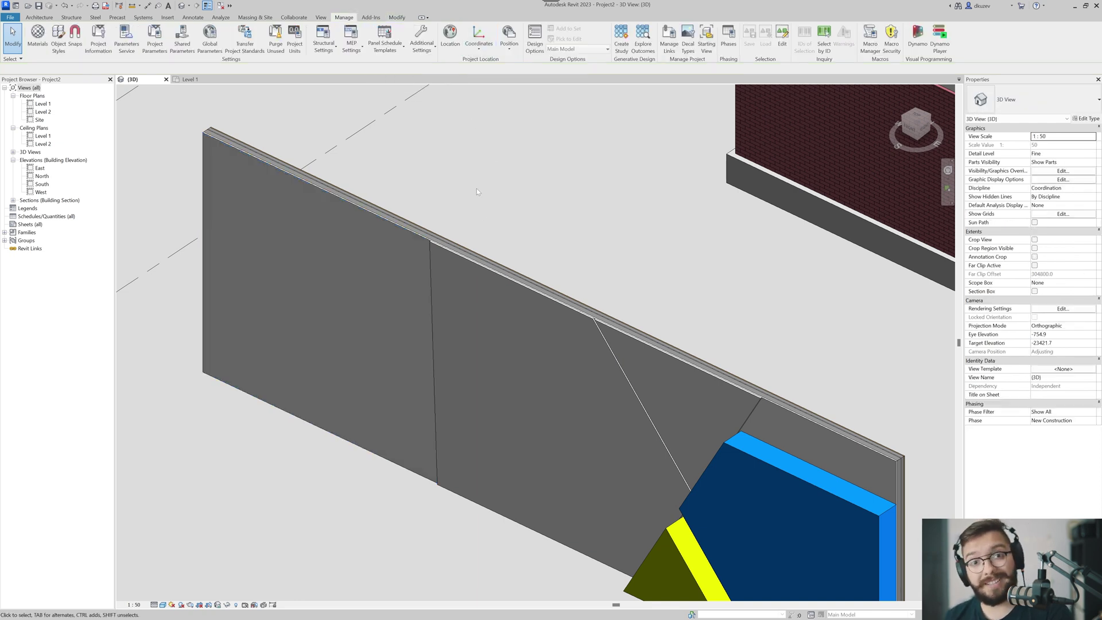
click(415, 242)
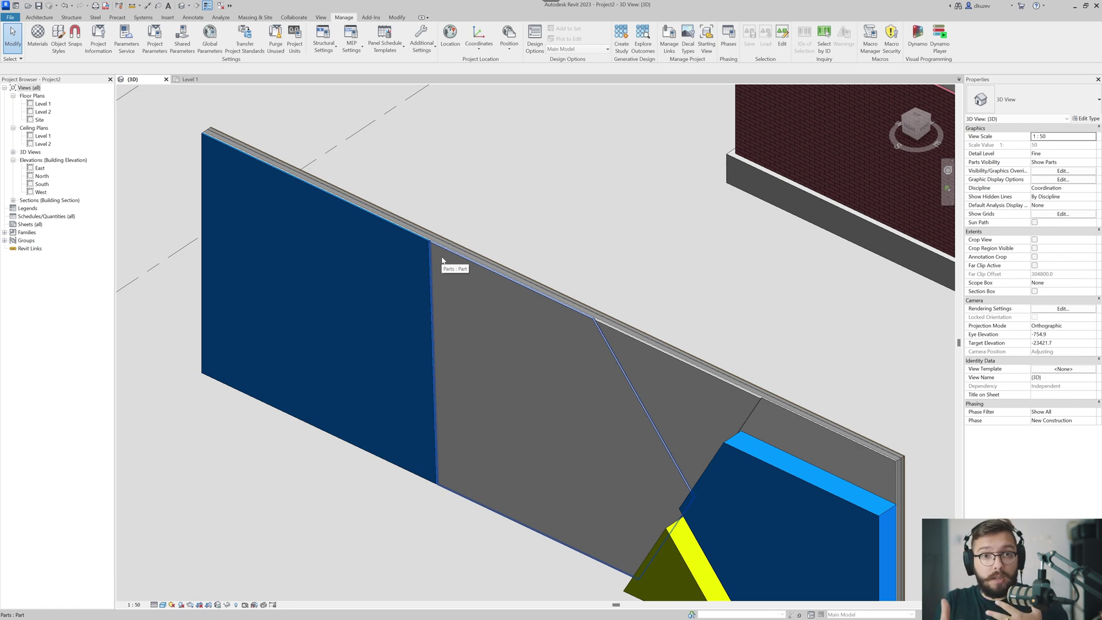
- Delete all the divided parts of the sample wall so that only the original wall is left
scroll(442, 256, down, 4)
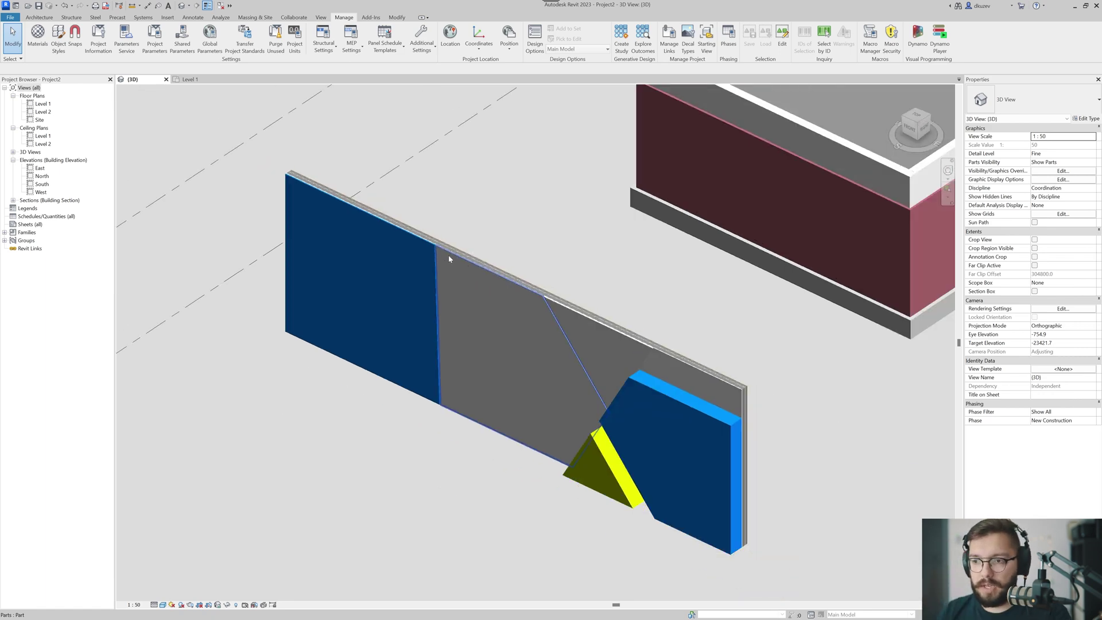
shift+middle_drag(449, 255, 616, 138)
drag(616, 136, 339, 444)
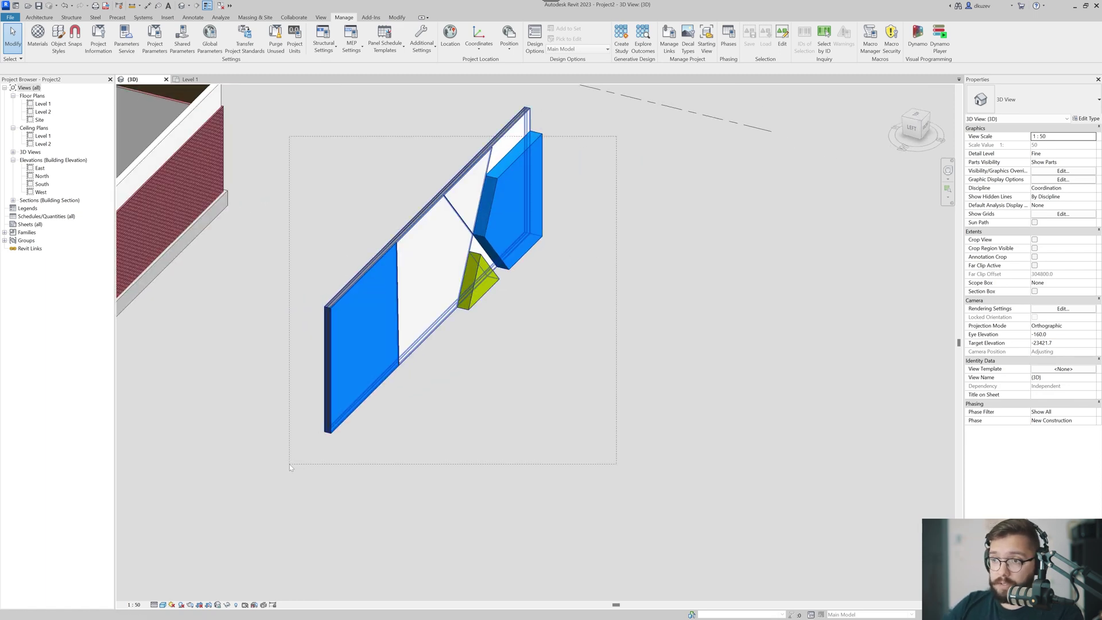
key(Delete)
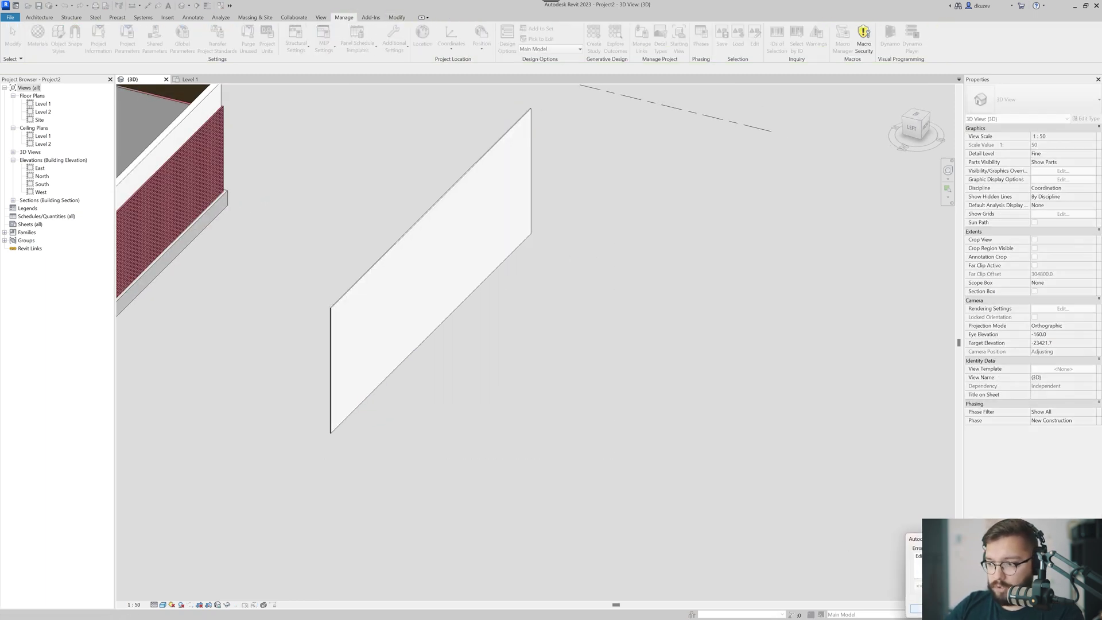
click(396, 341)
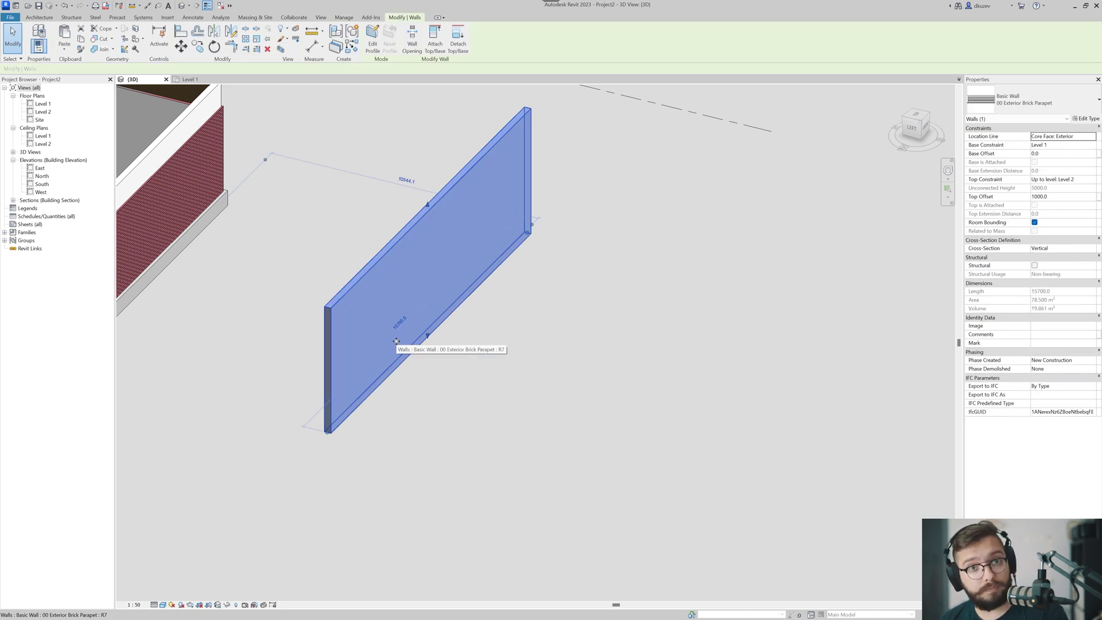
shift+middle_drag(848, 266, 670, 326)
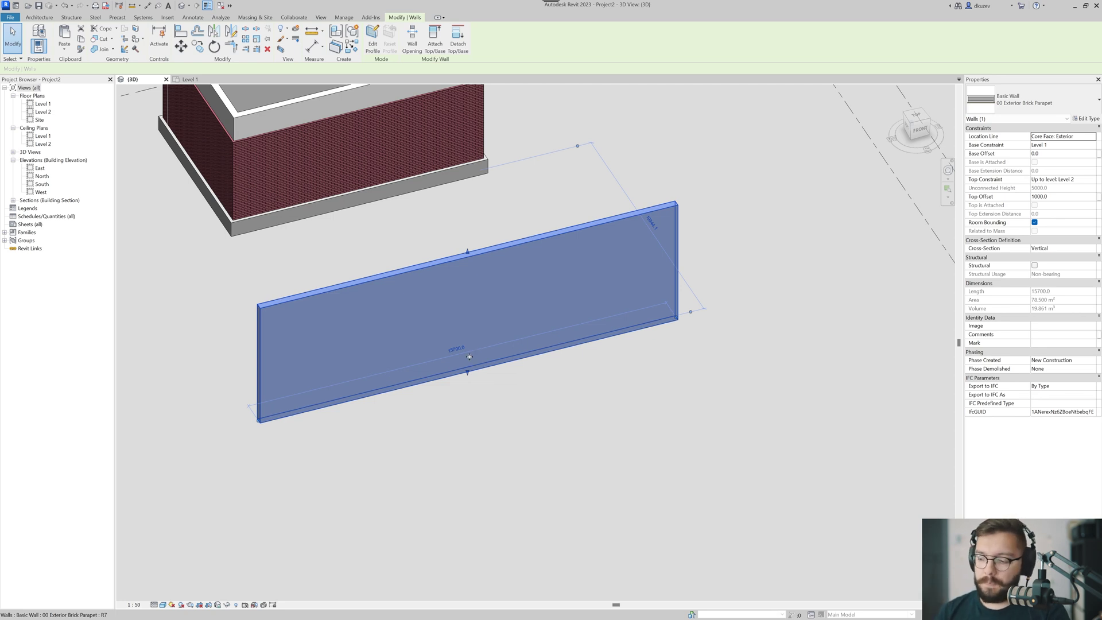
key(Escape)
- In the Level 1 floor plan, draw a reference plane perpendicular across the sample wall, about 980 mm from its left end
click(189, 79)
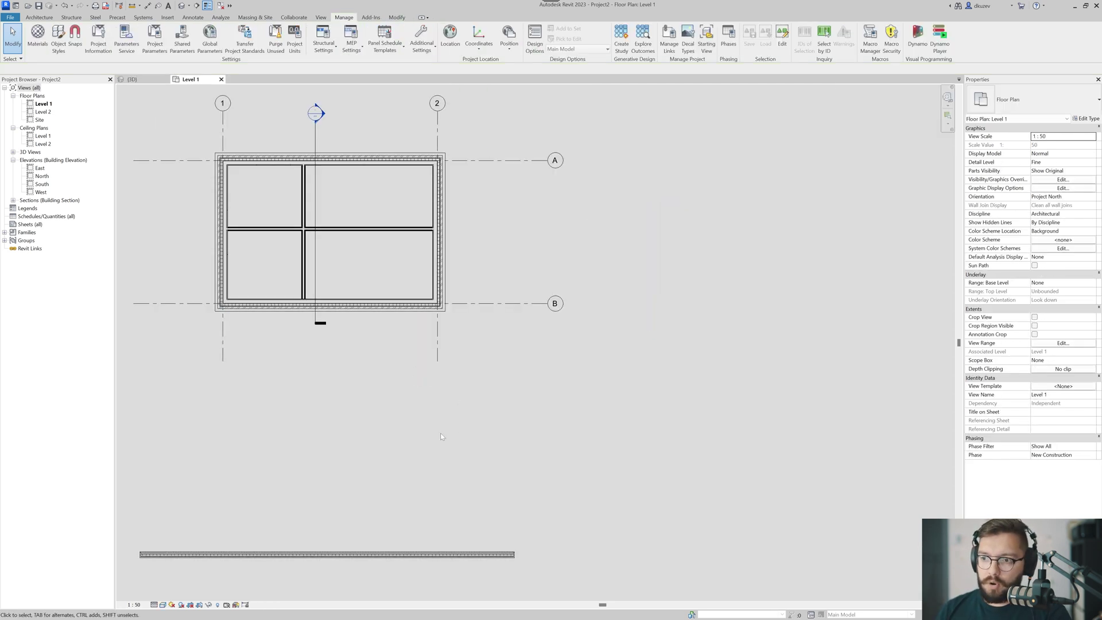
middle_drag(441, 433, 539, 317)
scroll(537, 315, down, 3)
scroll(439, 385, down, 3)
mouse_move(404, 408)
middle_down()
mouse_move(439, 389)
mouse_move(408, 398)
middle_up()
scroll(466, 436, up, 7)
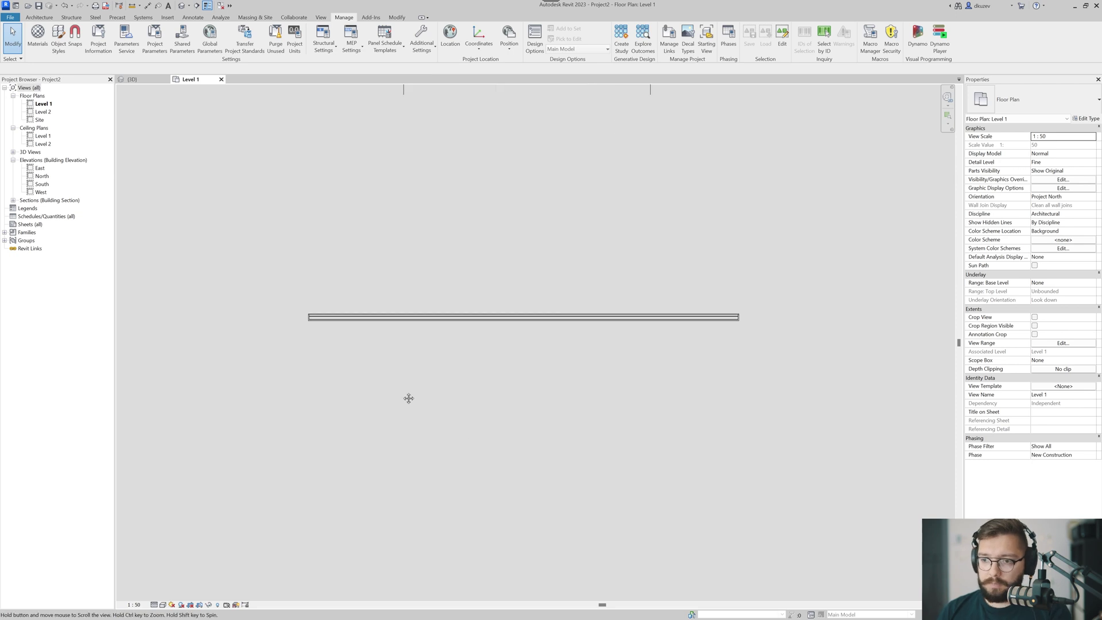
scroll(371, 266, up, 3)
click(39, 17)
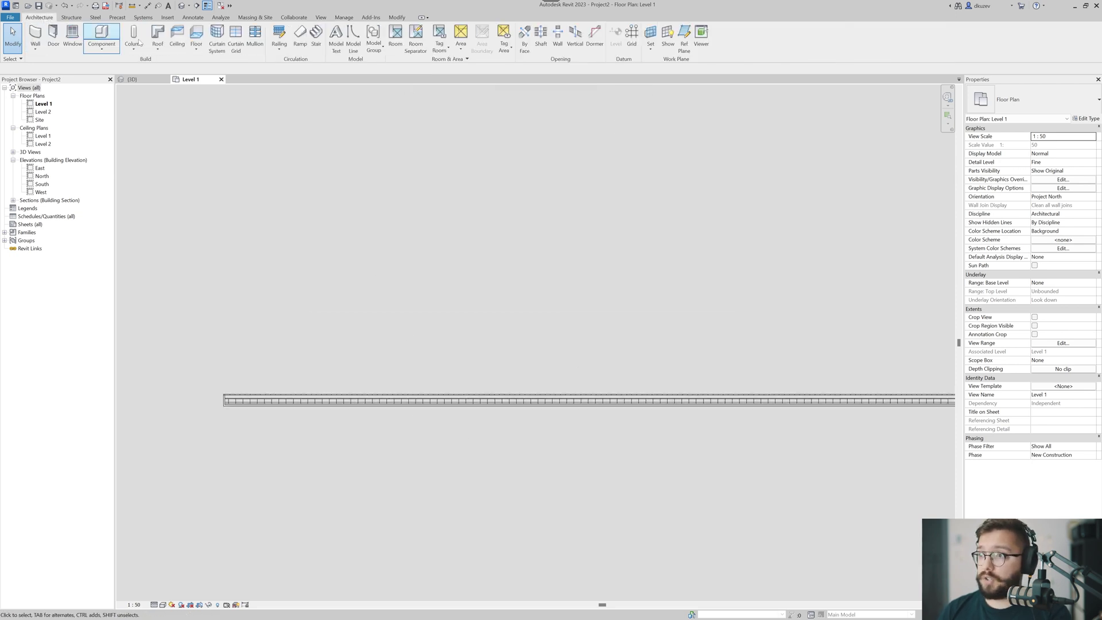
click(683, 50)
scroll(465, 303, down, 2)
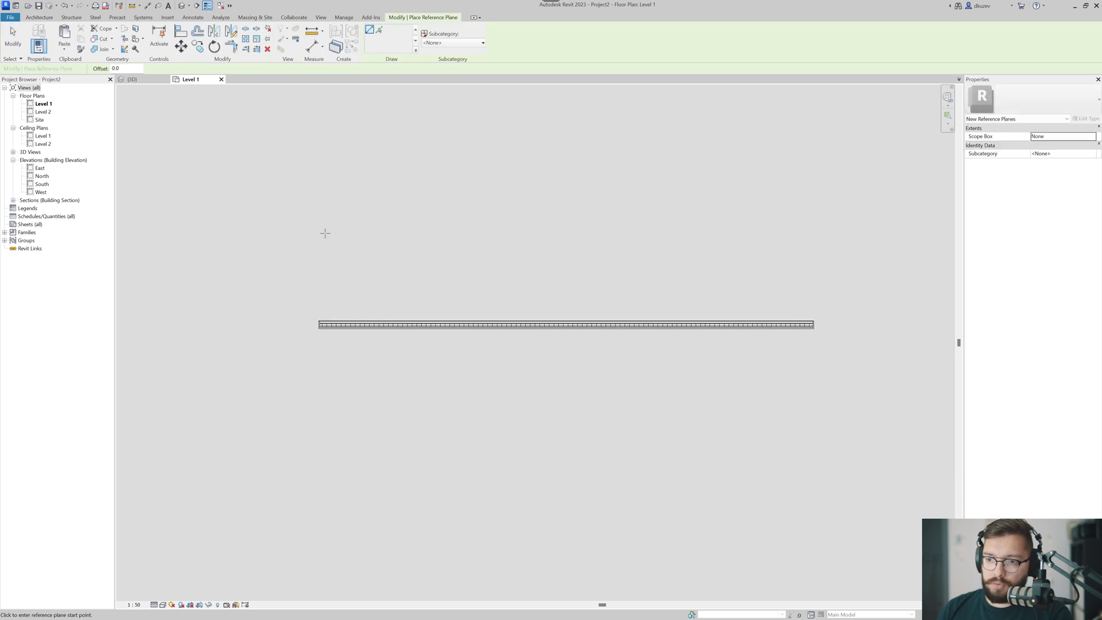
click(349, 210)
click(349, 425)
scroll(350, 382, up, 2)
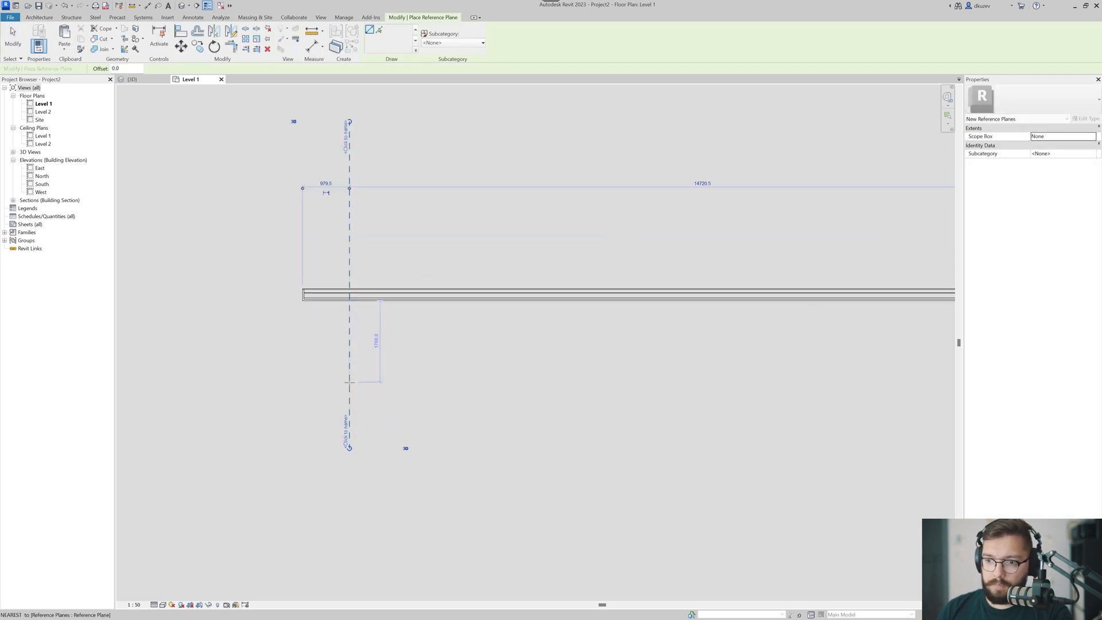
scroll(349, 381, up, 2)
key(Escape)
key(Escape)
- Name the reference plane across the sample wall RP CUT 1
click(352, 405)
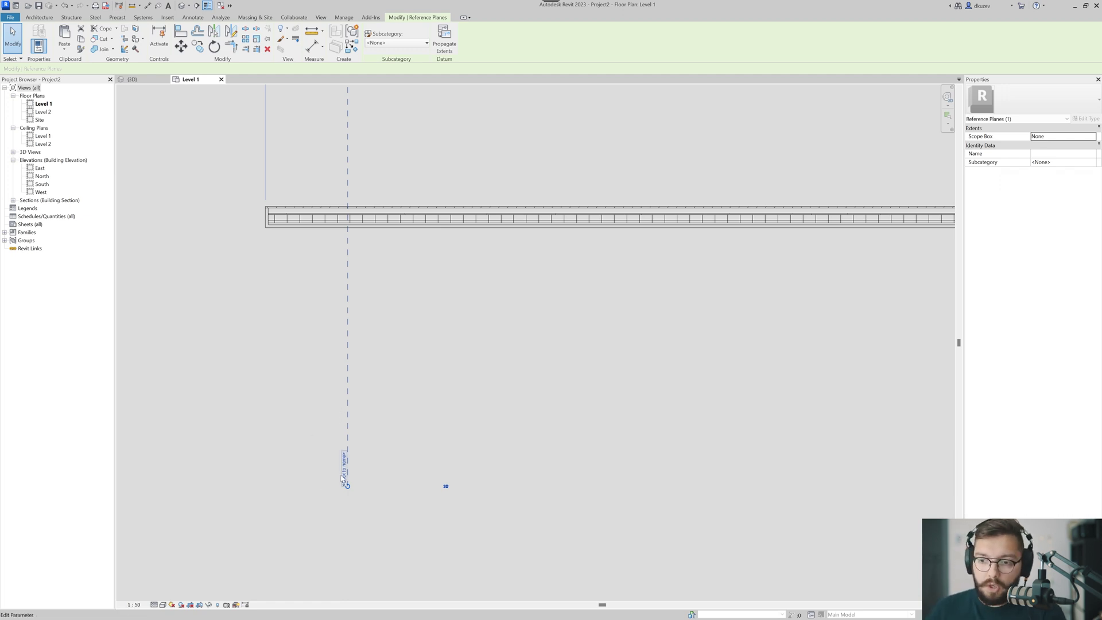
click(347, 471)
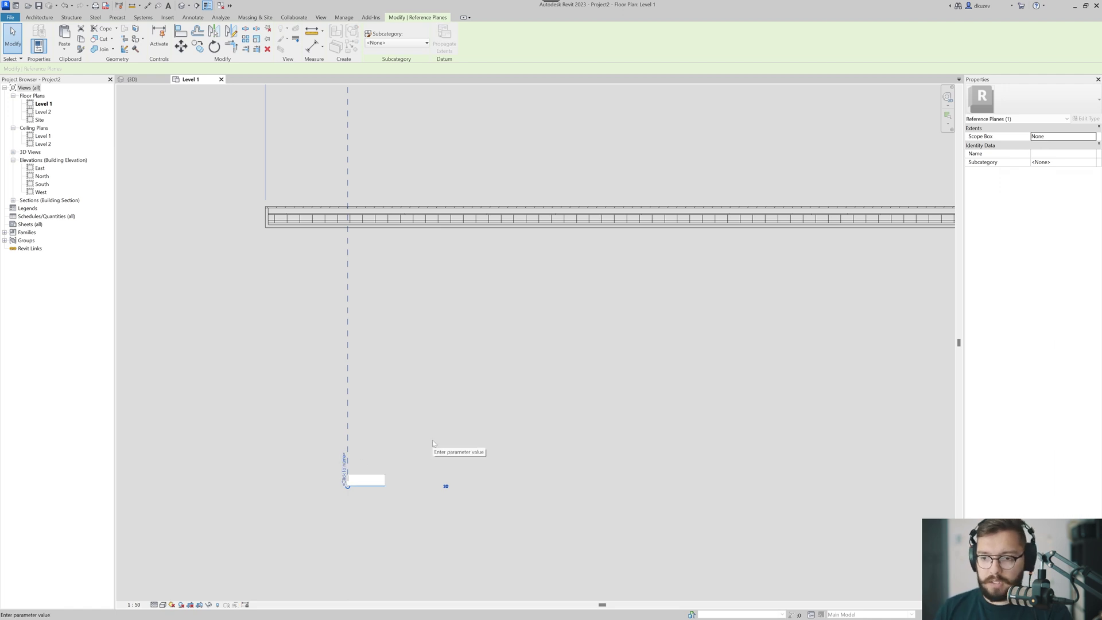
text(RP)
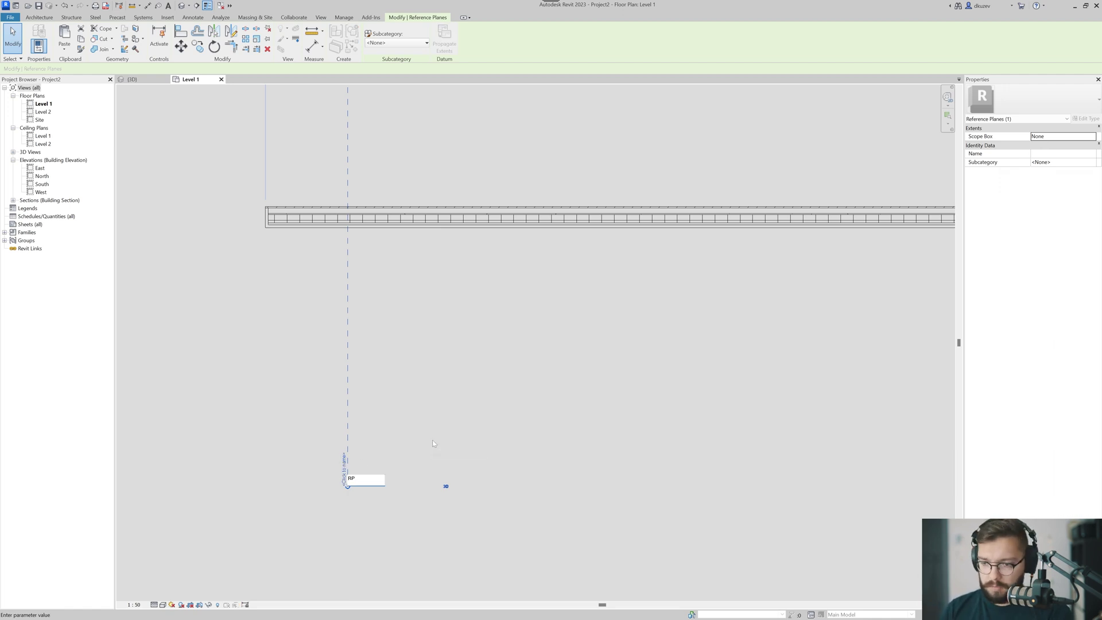
text( CUT 1)
key(Return)
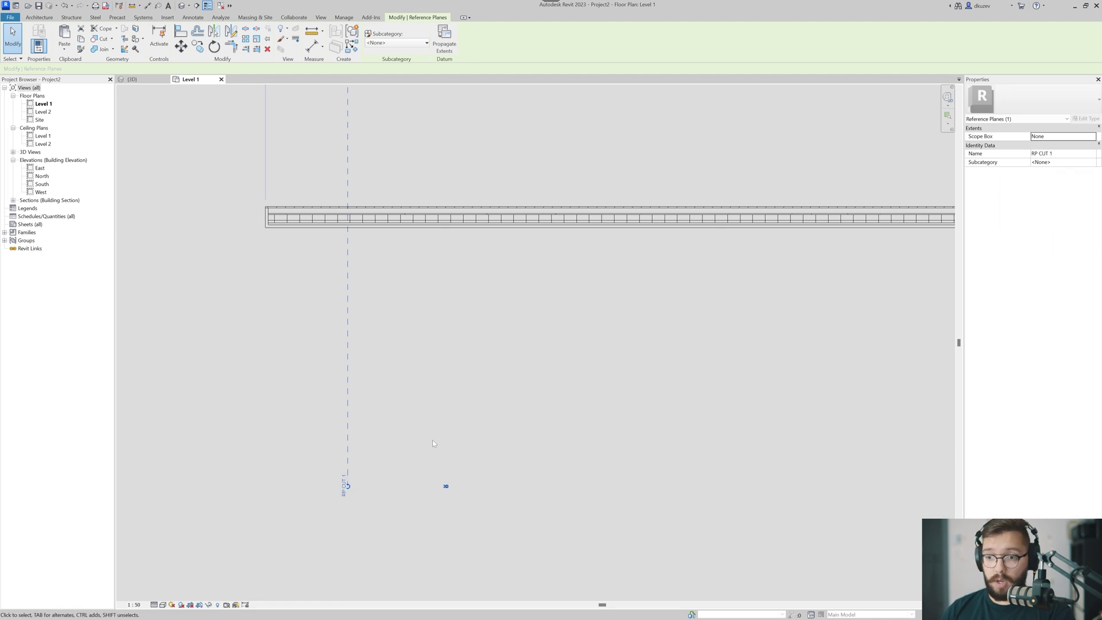
- Copy the RP CUT 1 reference plane about 1800 mm to the right along the wall, with Constrain enabled
scroll(319, 373, down, 2)
middle_drag(316, 394, 294, 401)
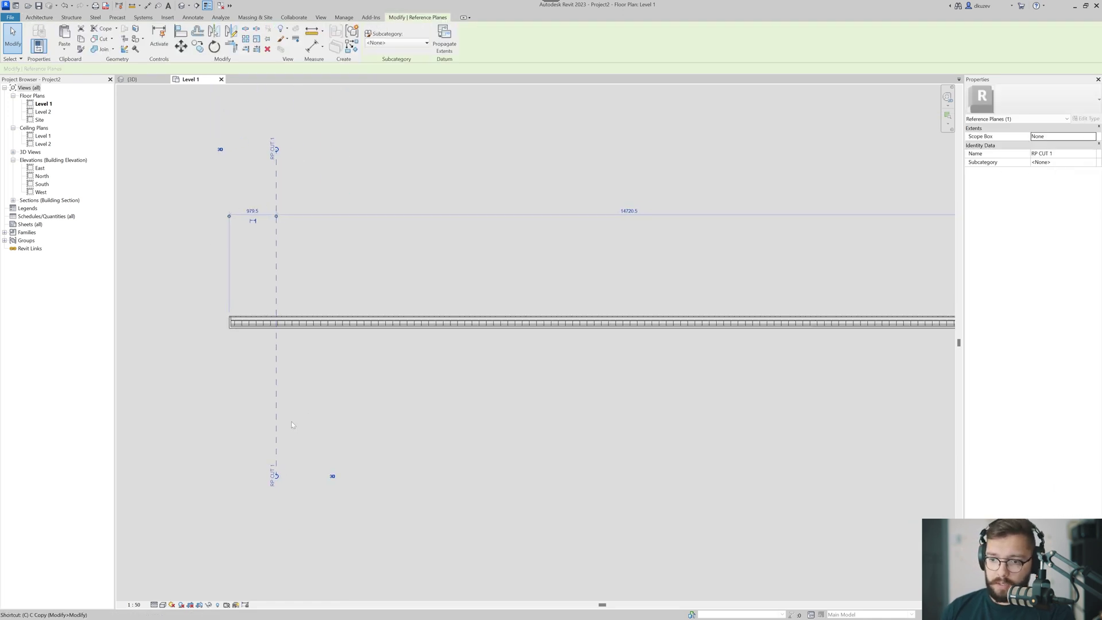
key(c)
key(o)
click(293, 412)
click(82, 68)
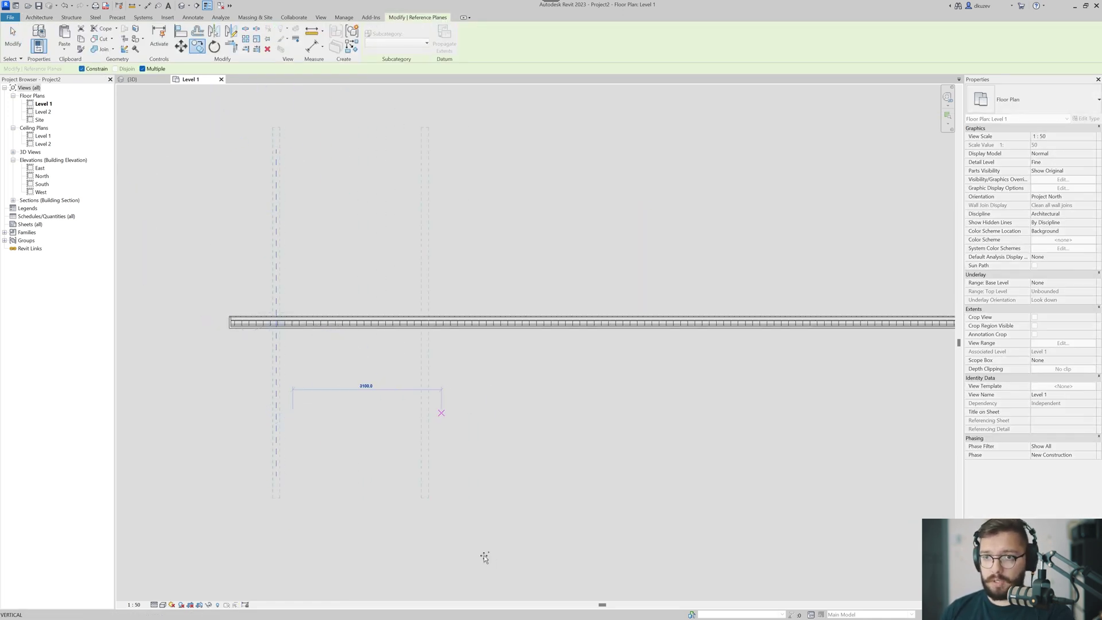
click(381, 484)
key(Escape)
key(Escape)
- Check the name given to the copied reference plane
scroll(375, 441, up, 2)
click(376, 445)
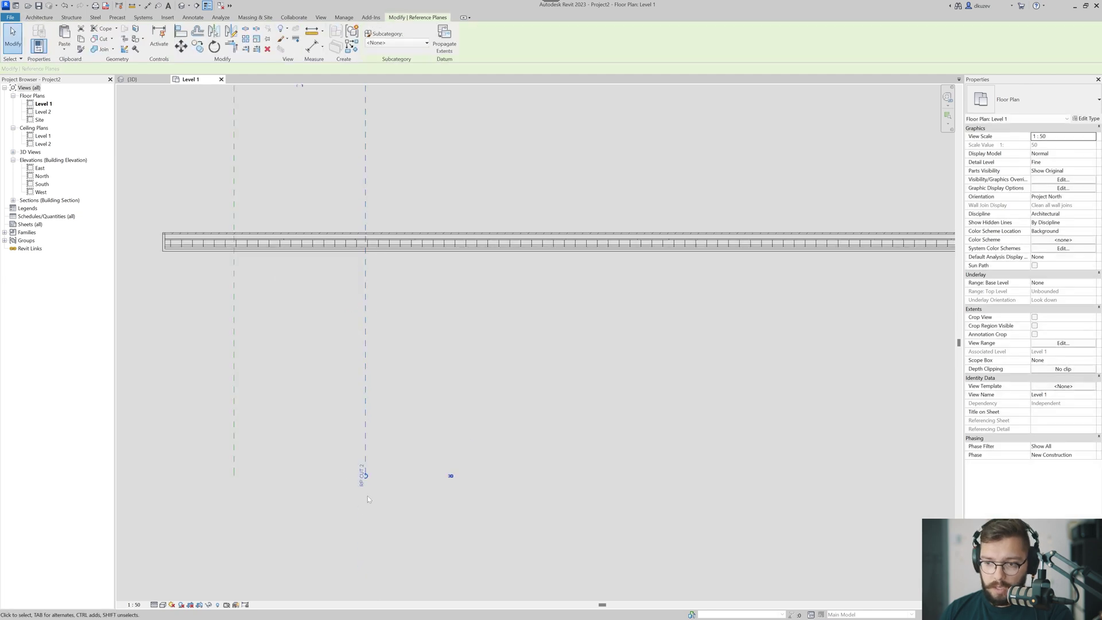
scroll(366, 484, up, 2)
click(361, 479)
double_click(359, 465)
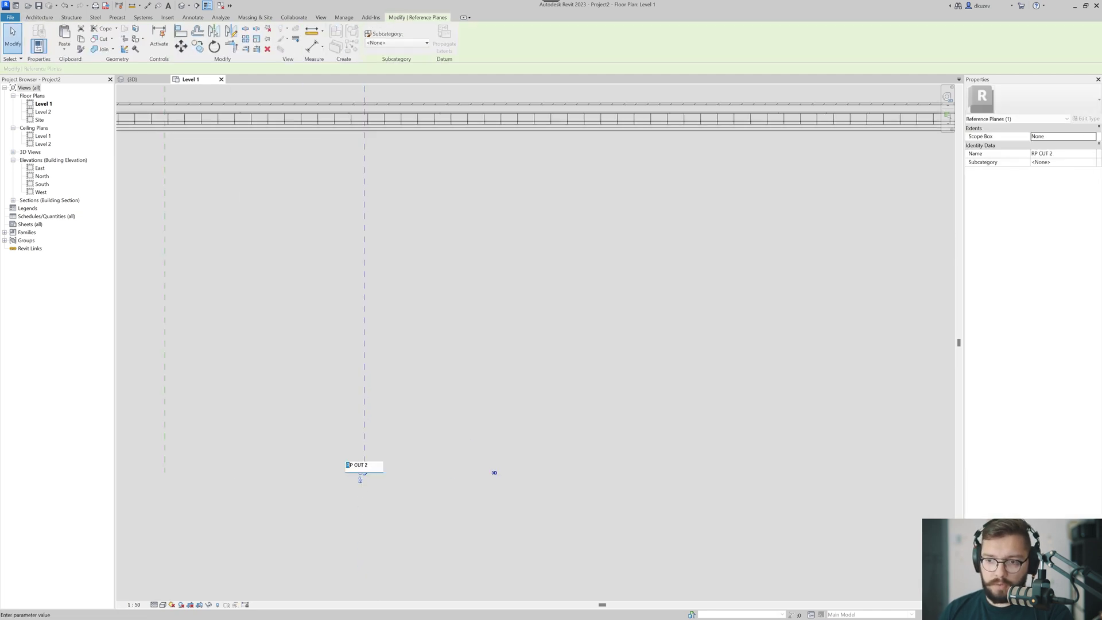
click(438, 454)
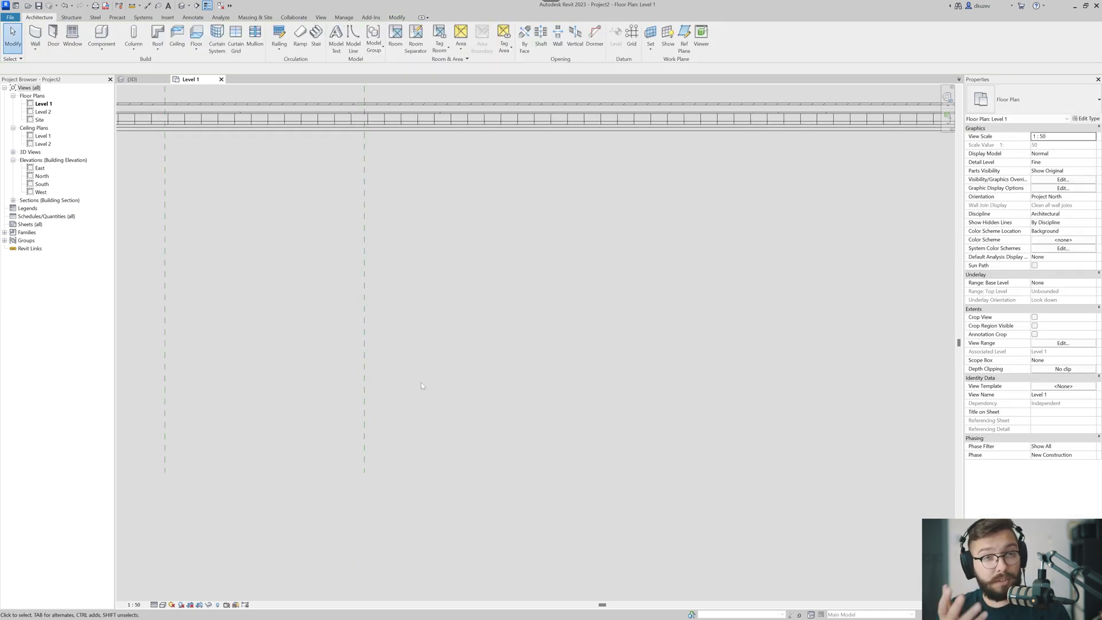
- Copy the second reference plane four more times to the right, at successive spacings of about 2100, 2000, 2700 and 3000 mm
click(363, 395)
middle_drag(385, 396, 349, 423)
key(c)
key(o)
scroll(378, 402, down, 2)
click(358, 411)
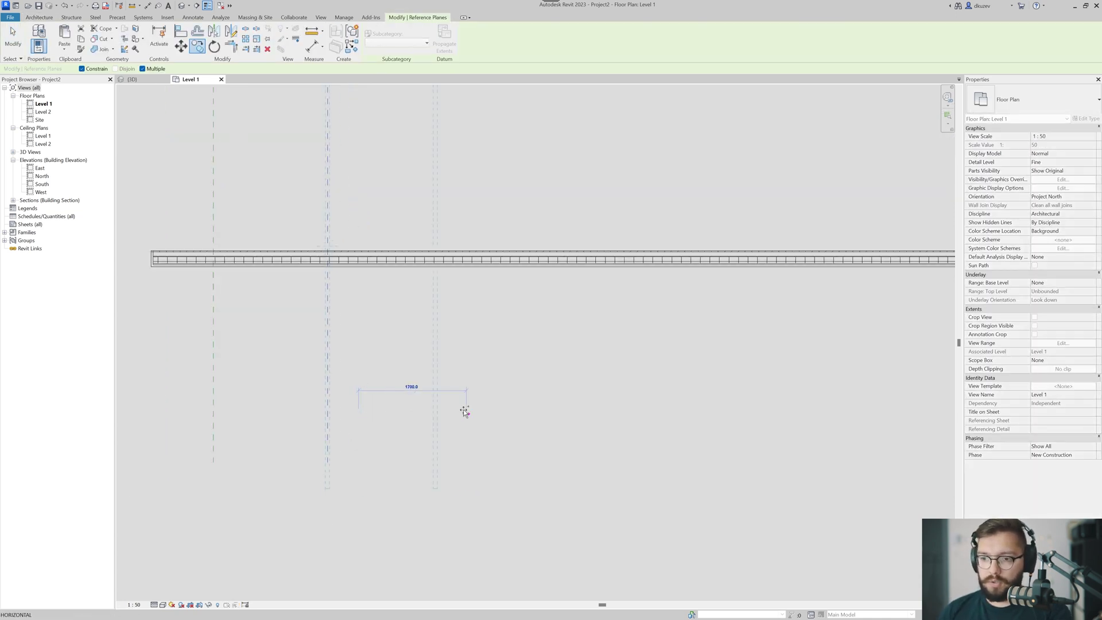
scroll(464, 411, down, 2)
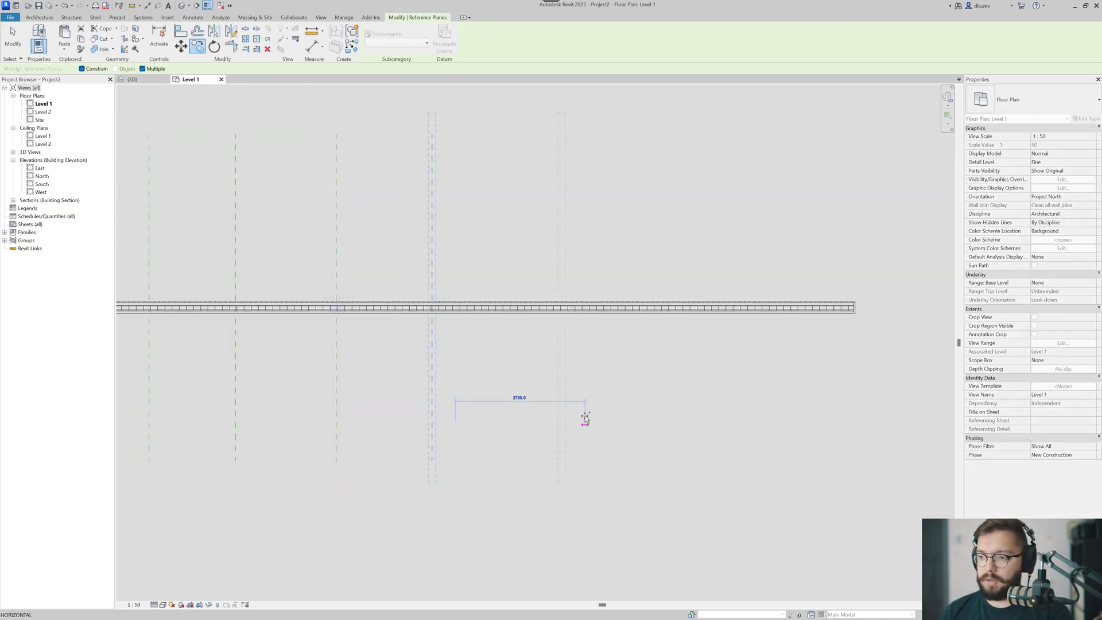
click(584, 418)
click(727, 423)
key(Escape)
key(Escape)
- Check the name of the last reference plane at the right side of the wall
scroll(747, 450, up, 3)
drag(743, 393, 613, 404)
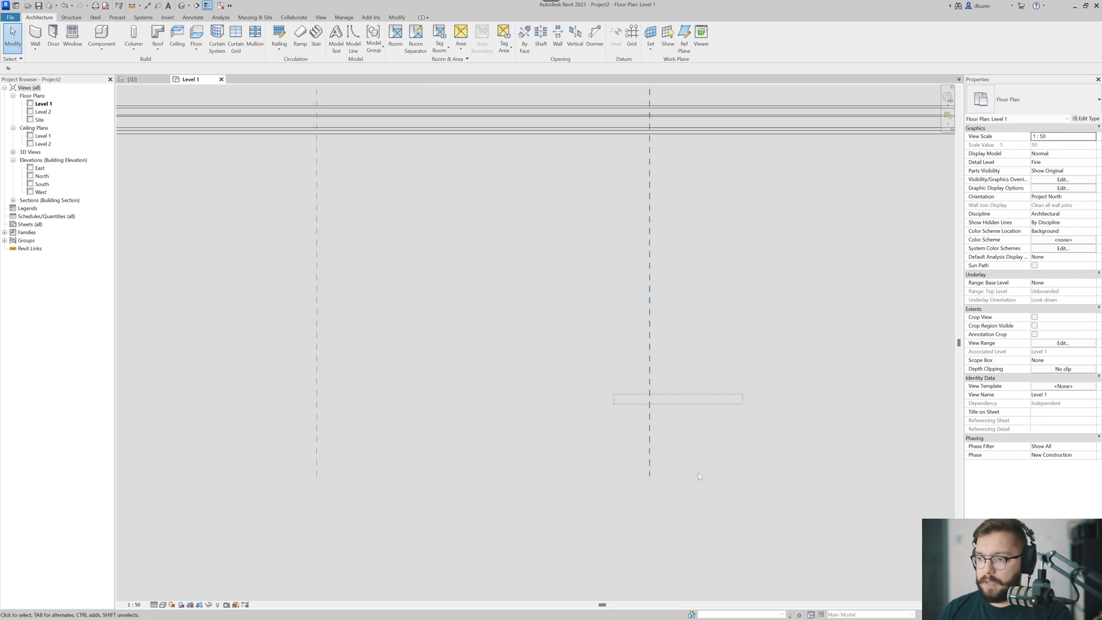
scroll(698, 476, up, 2)
click(613, 465)
click(610, 487)
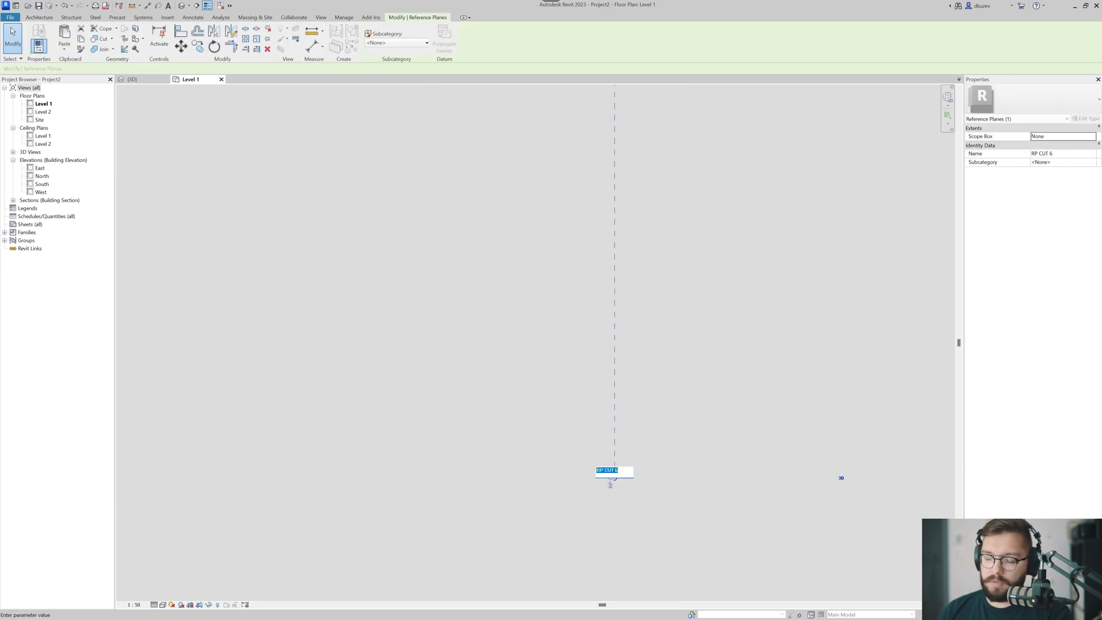
key(Escape)
scroll(622, 421, down, 5)
key(Escape)
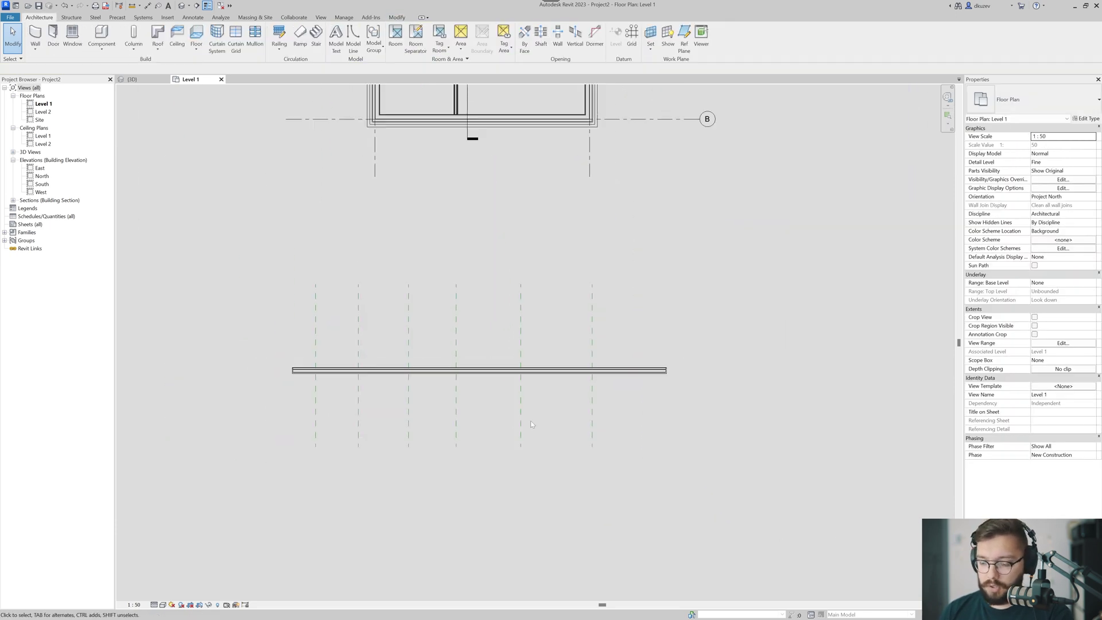
- Place an aligned dimension string across the four rightmost reference planes, above the sample wall
key(d)
key(i)
click(592, 339)
click(520, 331)
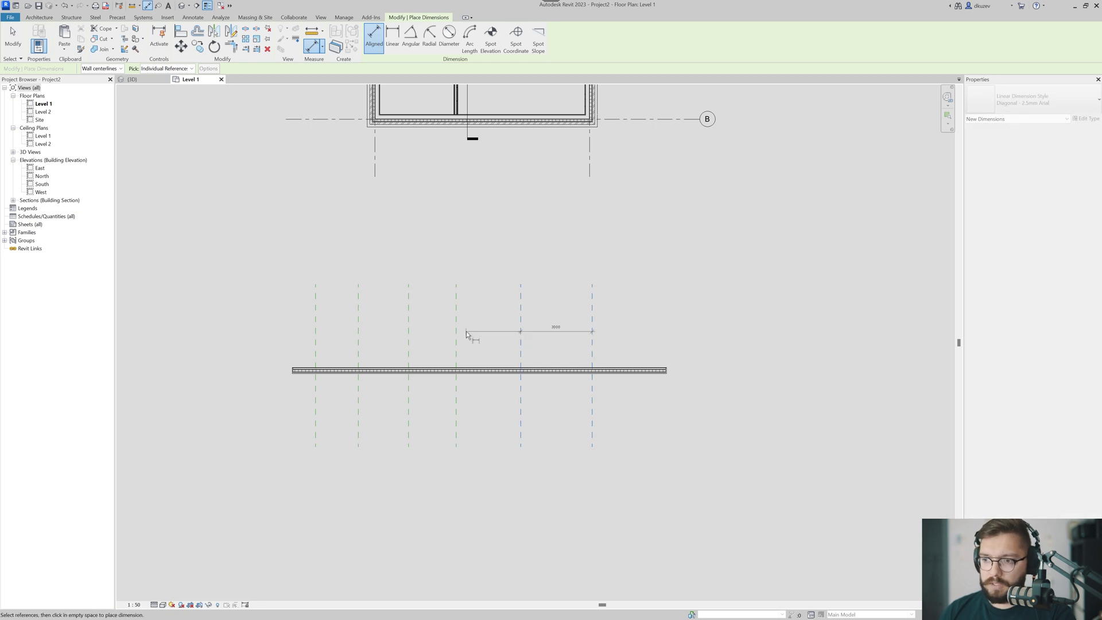
click(457, 333)
click(408, 331)
click(342, 334)
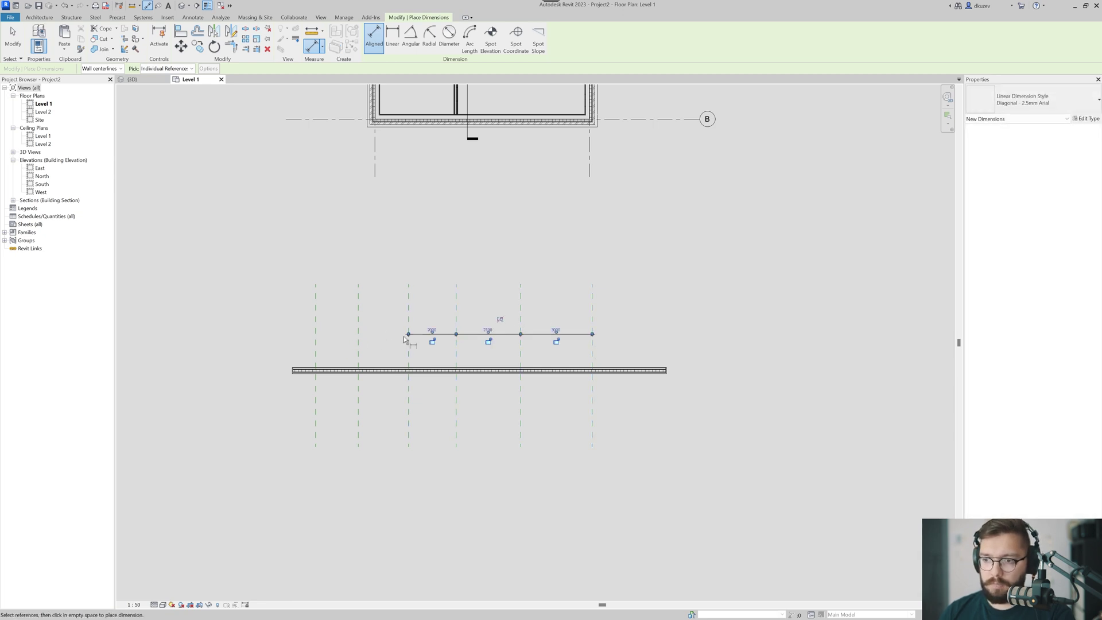
key(Escape)
key(Escape)
- Extend the dimension string to the two remaining reference planes at the left by editing its witness lines
click(444, 334)
click(479, 39)
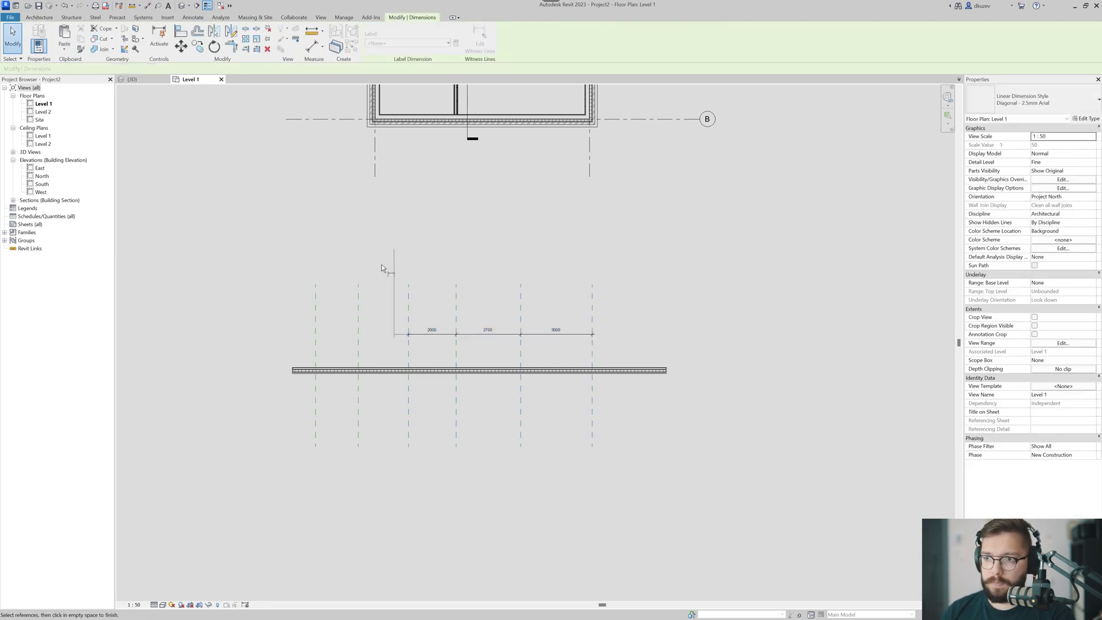
click(362, 298)
click(479, 39)
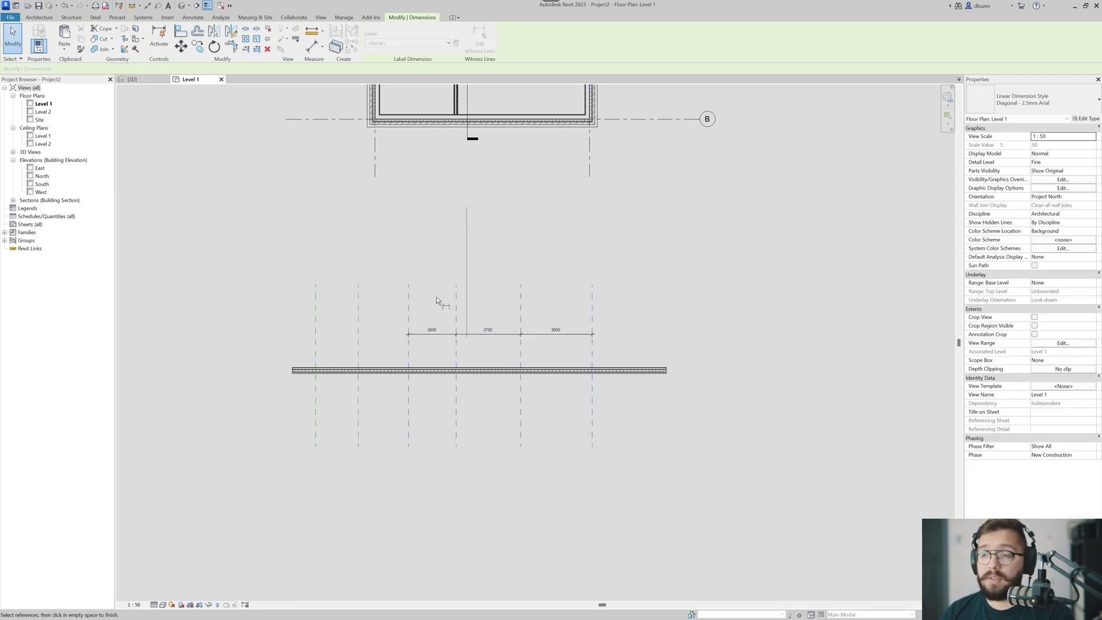
click(358, 334)
click(315, 334)
click(329, 298)
click(330, 298)
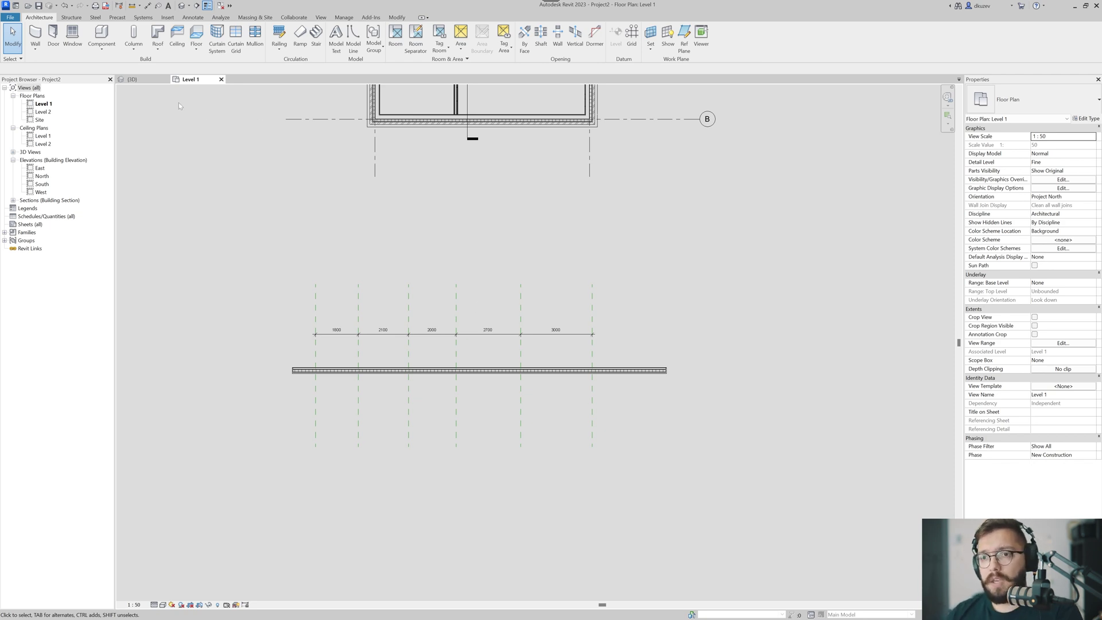
- Tile the Level 1 plan and the 3D view side by side
key(w)
key(t)
middle_drag(401, 322, 248, 334)
drag(537, 384, 474, 396)
click(501, 423)
- Create parts from the sample wall in the 3D view
scroll(501, 423, down, 2)
shift+middle_drag(628, 431, 620, 416)
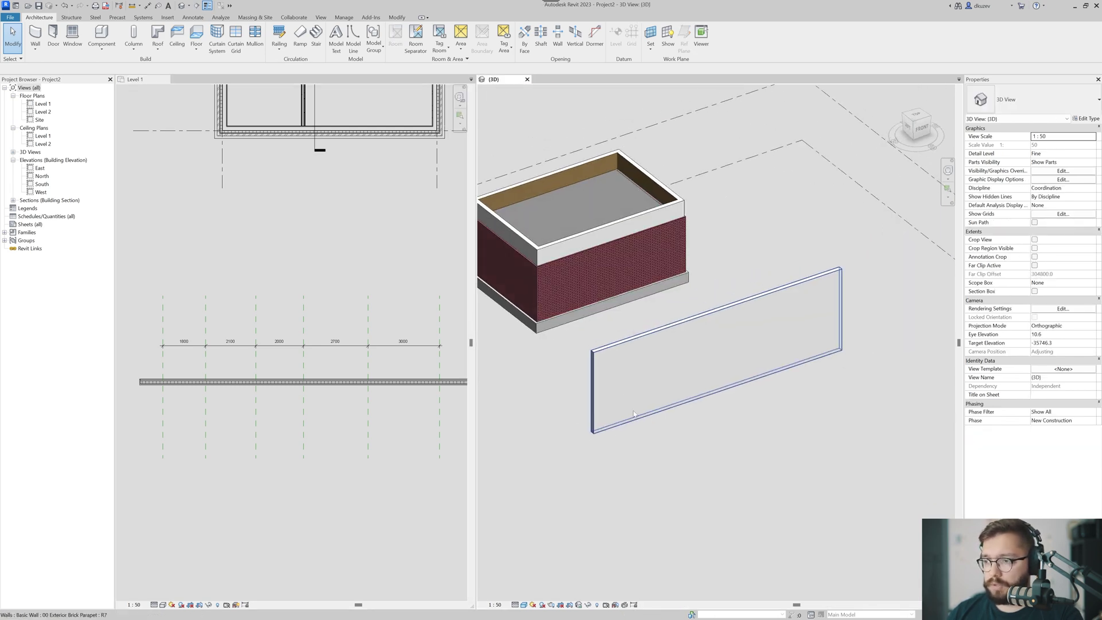
click(617, 411)
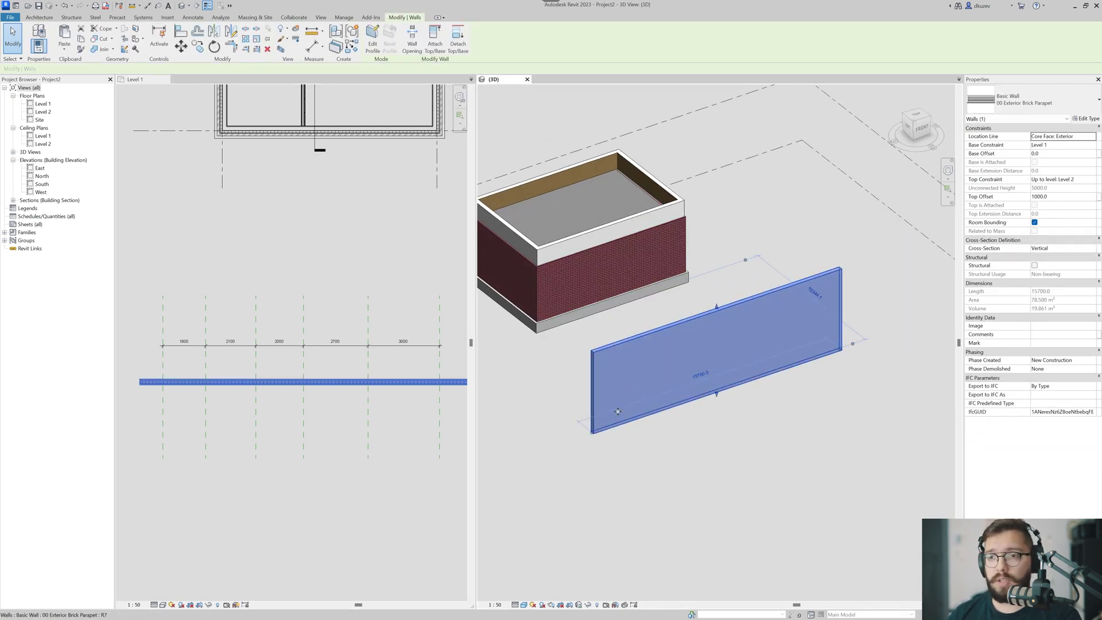
click(334, 49)
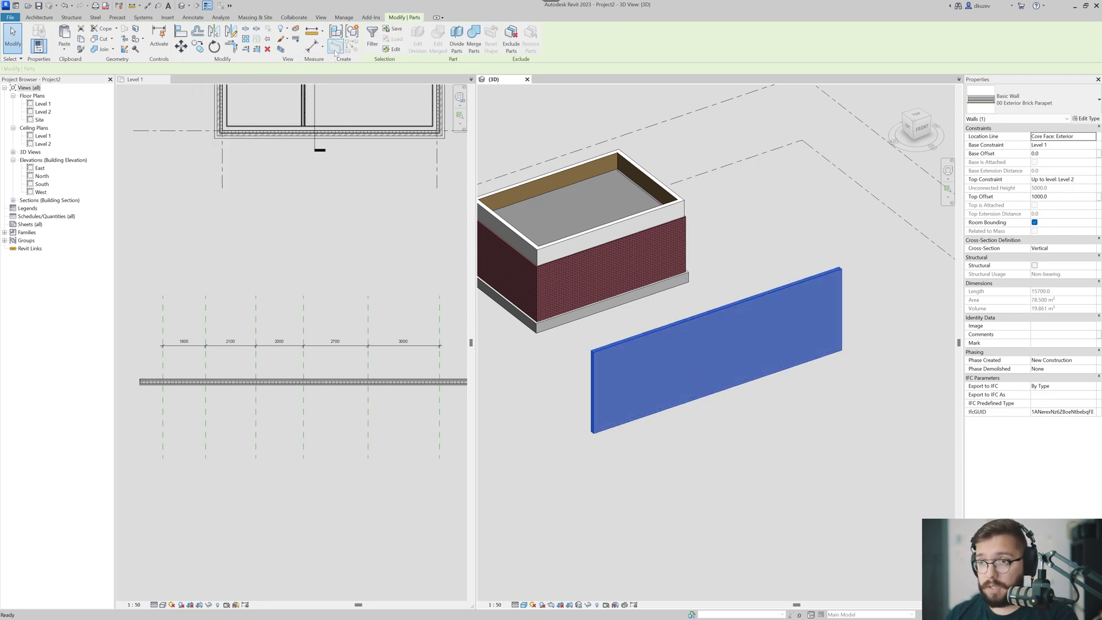
- Start dividing the outer 32 mm aluminium part of the sample wall with Divide Parts
scroll(615, 331, up, 5)
middle_drag(615, 331, 611, 265)
scroll(574, 316, up, 3)
middle_drag(488, 336, 612, 318)
scroll(614, 317, up, 2)
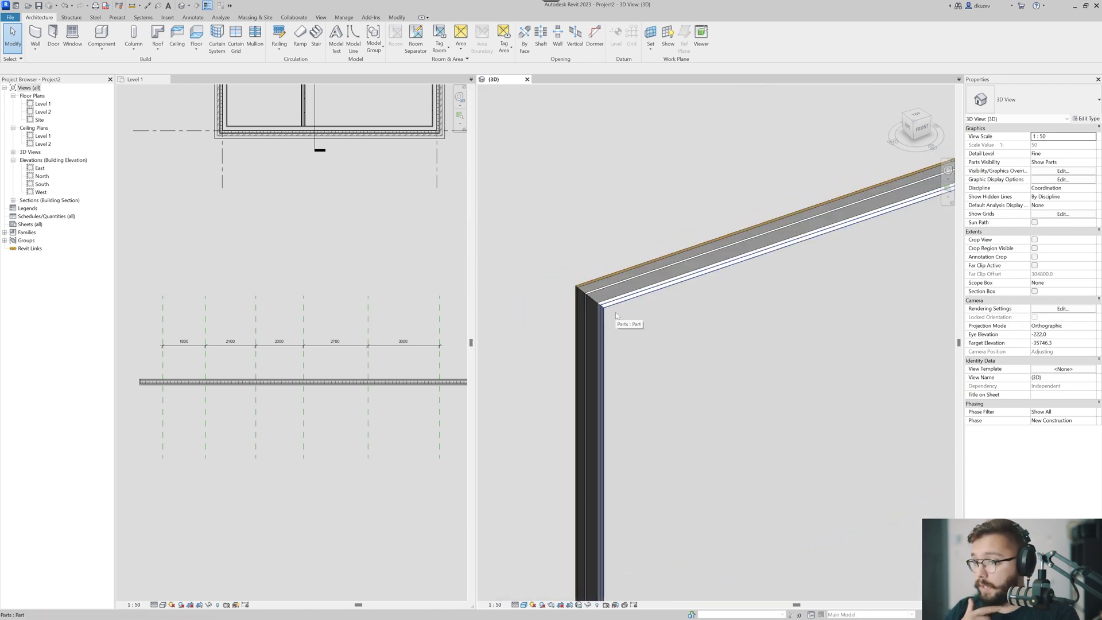
click(617, 316)
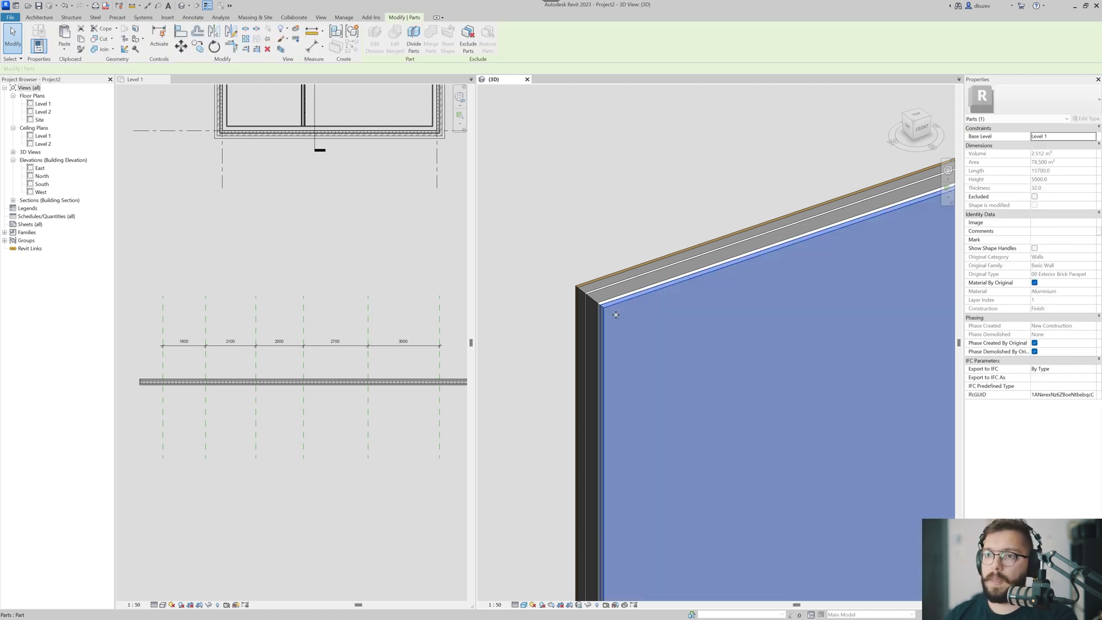
click(414, 39)
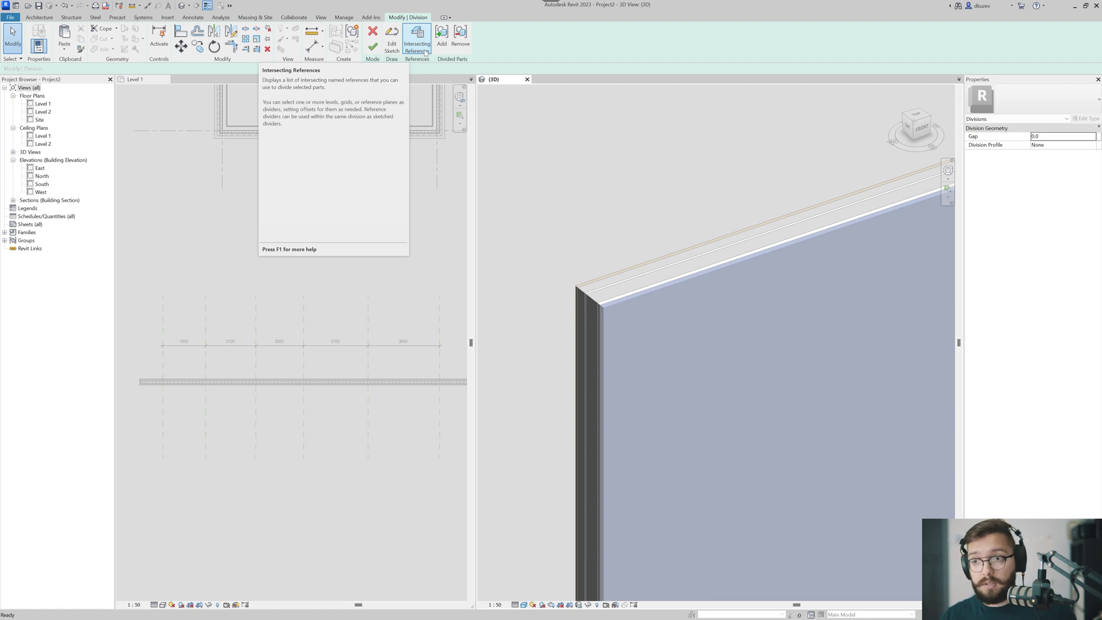
- Open the intersecting named references for the division and filter the list to Reference Planes
click(426, 51)
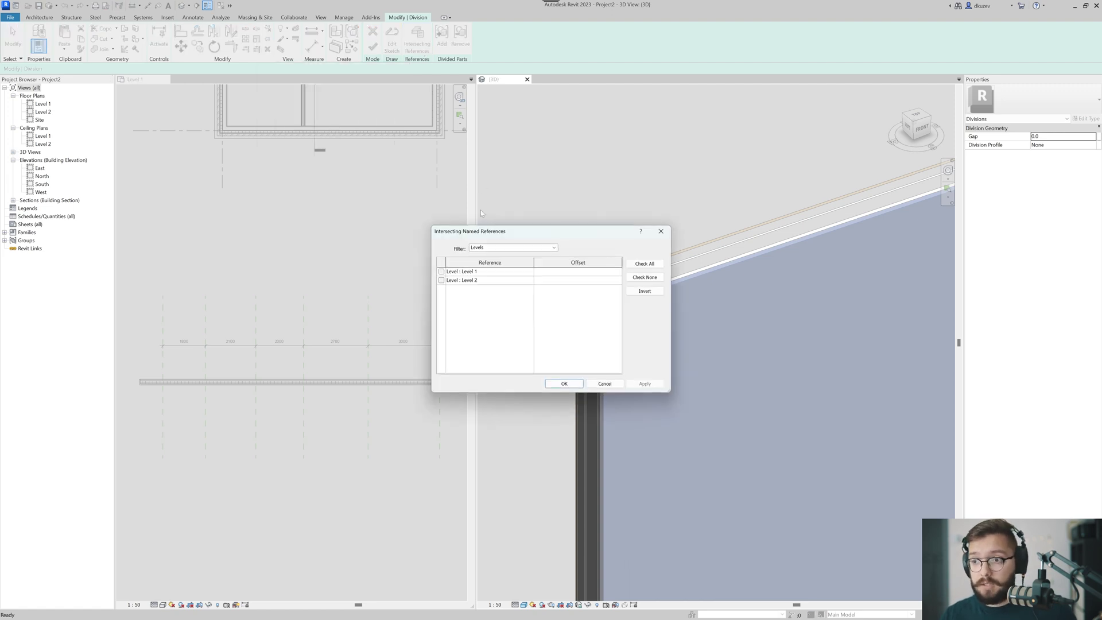
drag(481, 237, 439, 160)
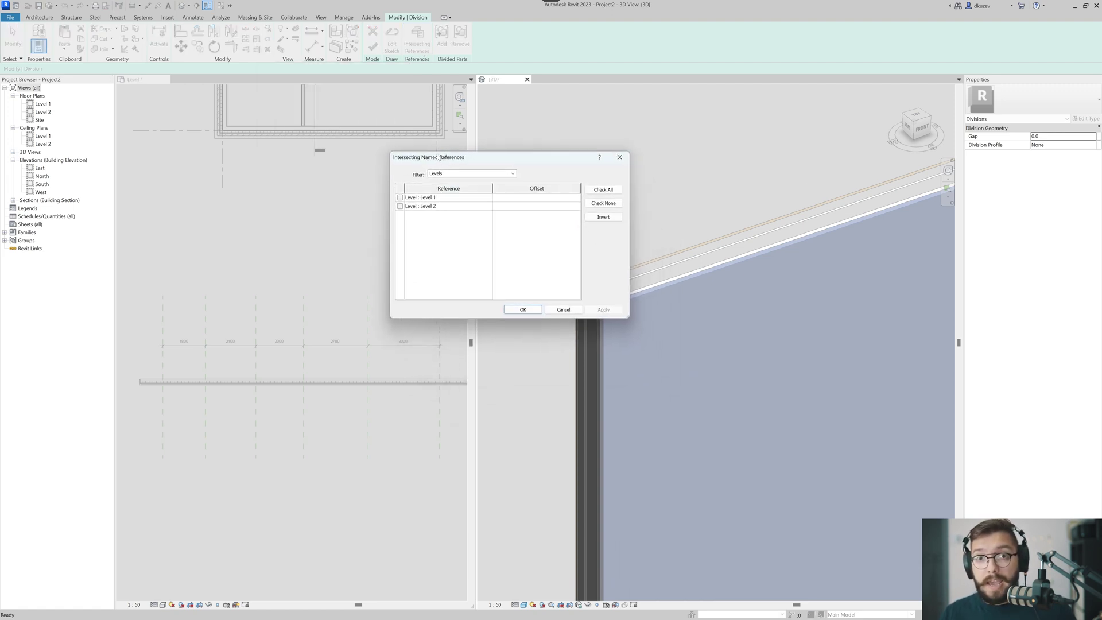
click(447, 173)
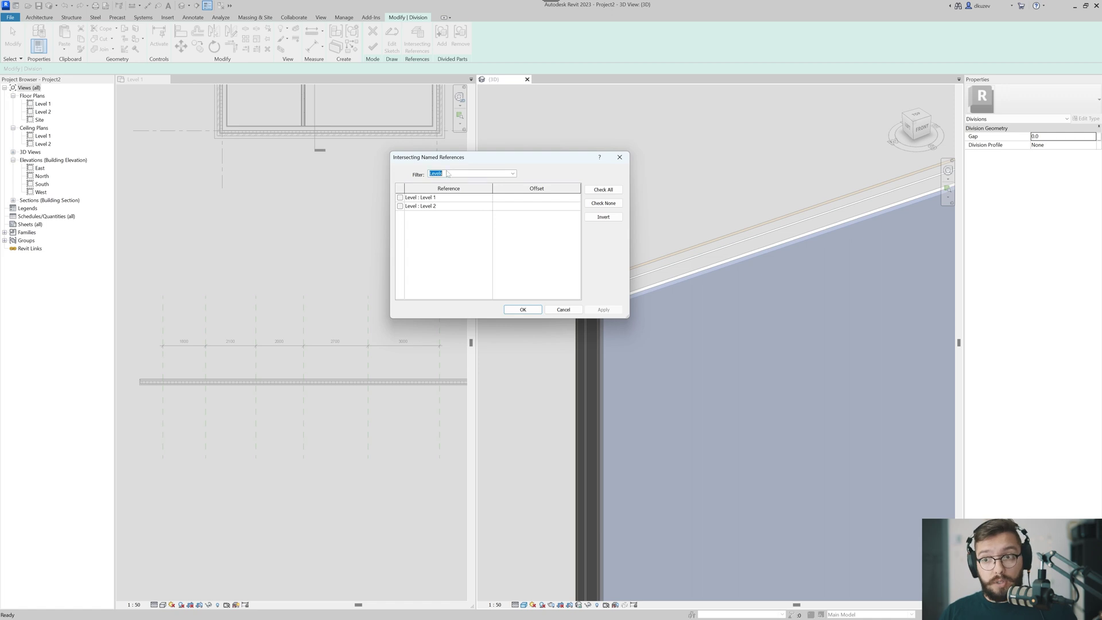
click(512, 174)
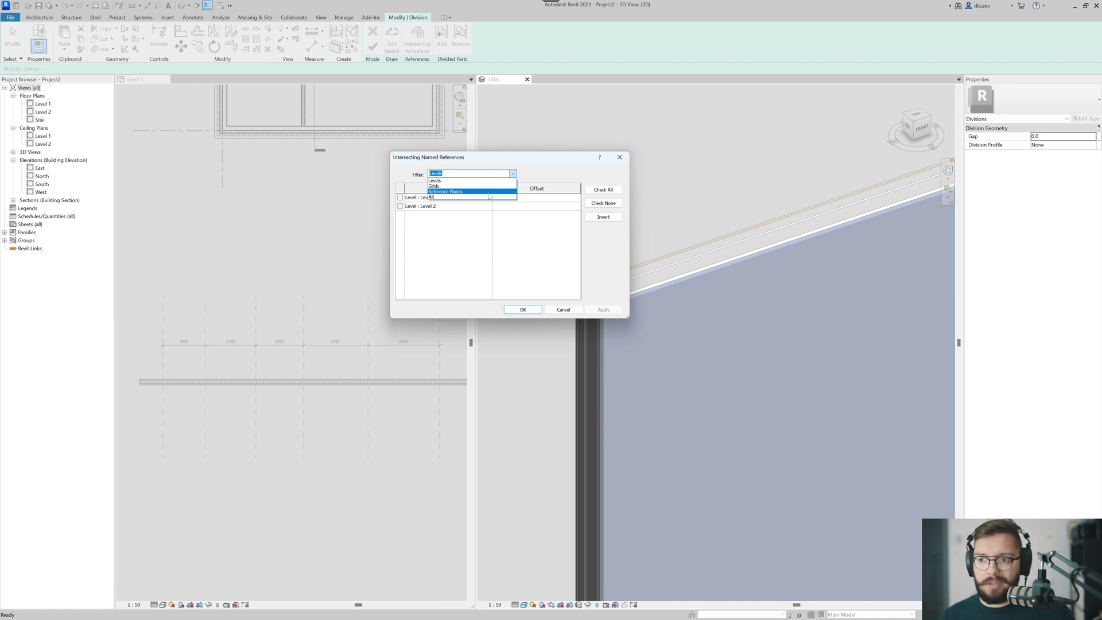
click(445, 186)
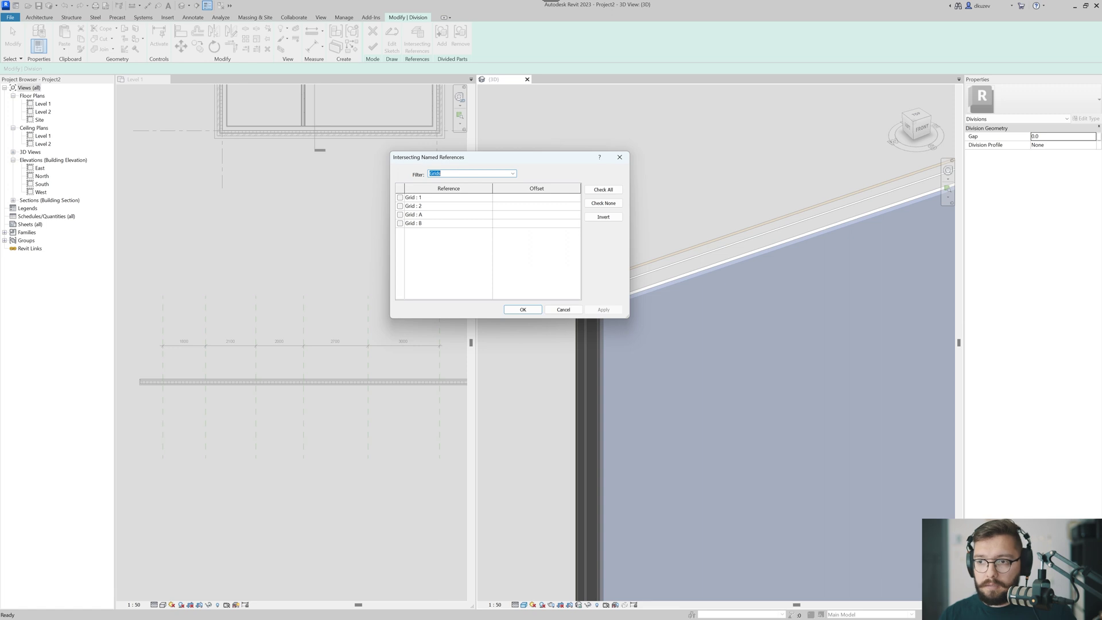
click(512, 173)
click(454, 198)
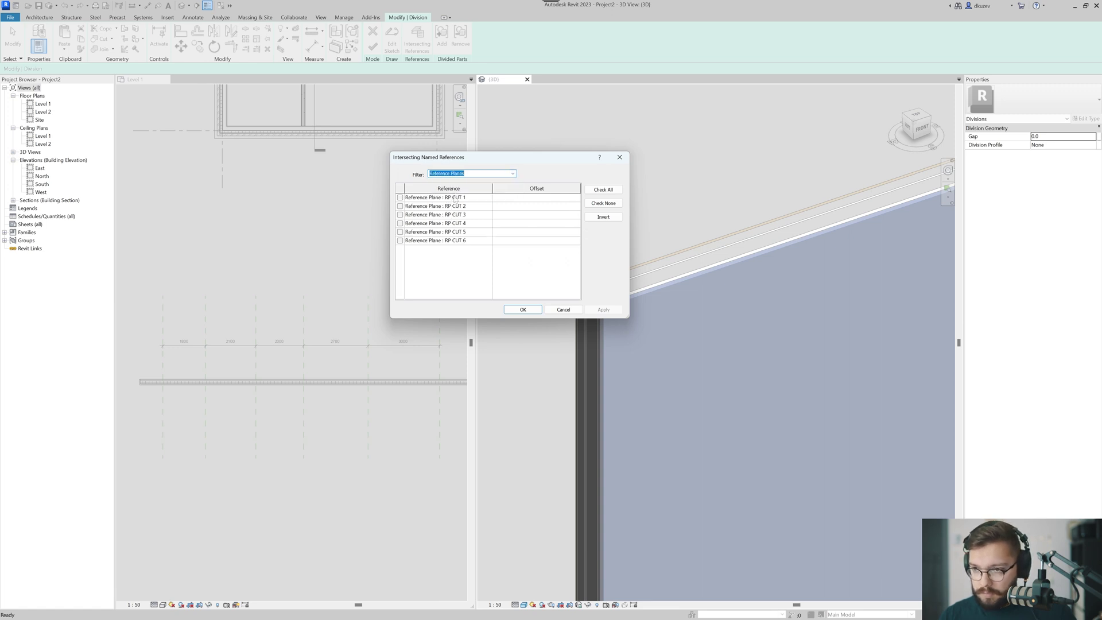
- Use reference planes RP CUT 1 through RP CUT 6 as the dividers of the aluminium part
click(400, 197)
click(400, 206)
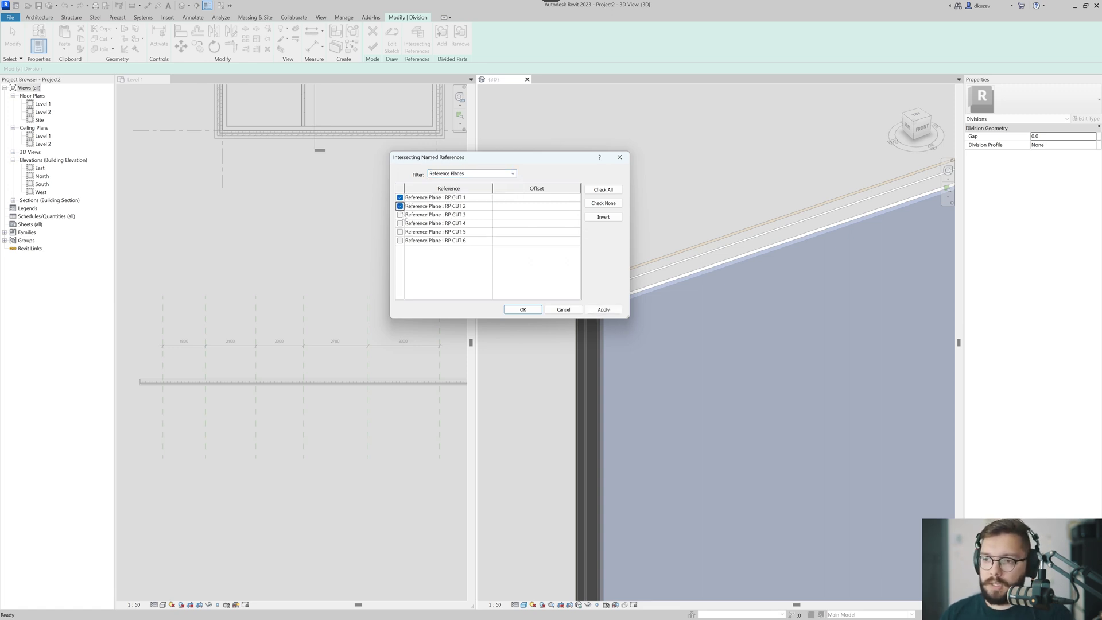
click(400, 214)
click(400, 223)
click(400, 232)
click(400, 240)
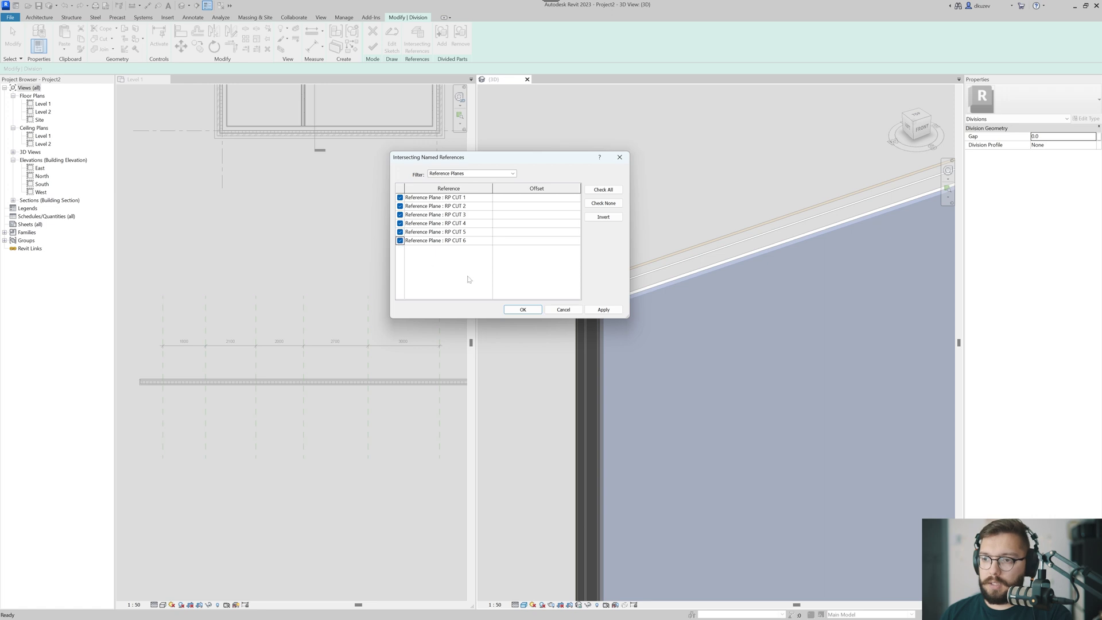
click(522, 310)
- Set the division gap to 25 mm and finish dividing the aluminium part
scroll(694, 298, down, 5)
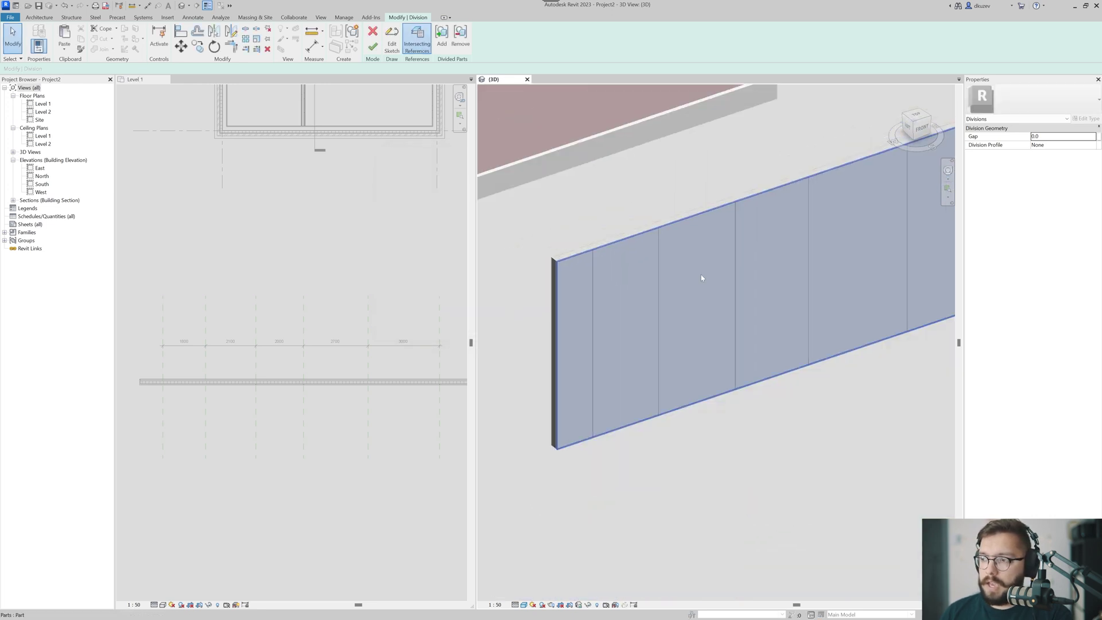
middle_drag(702, 254, 673, 286)
scroll(673, 285, down, 1)
middle_drag(727, 310, 654, 320)
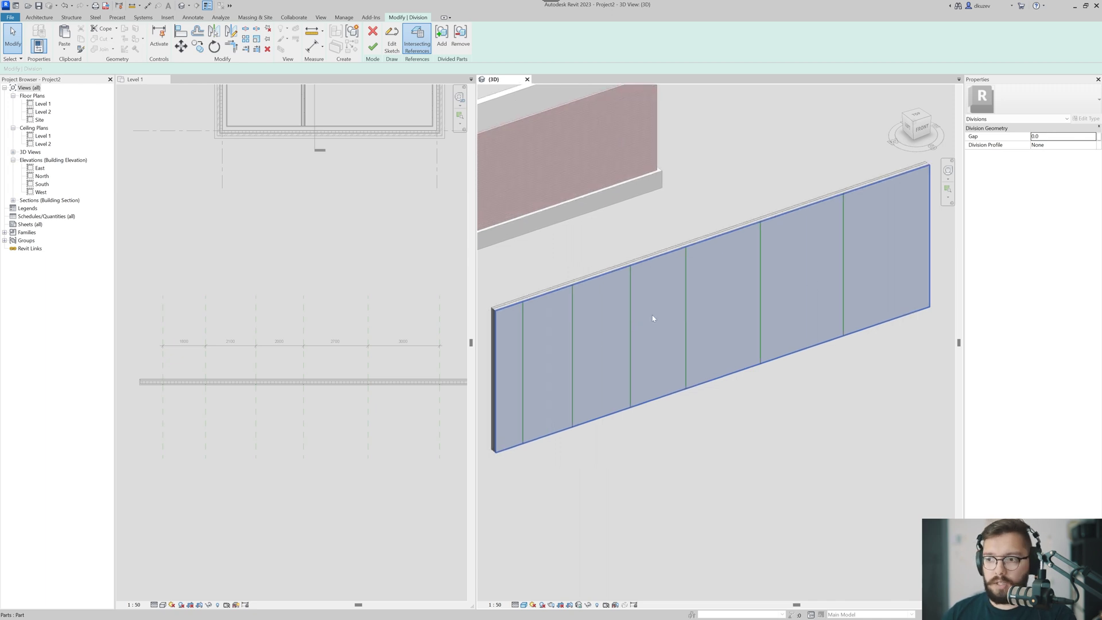
click(1054, 136)
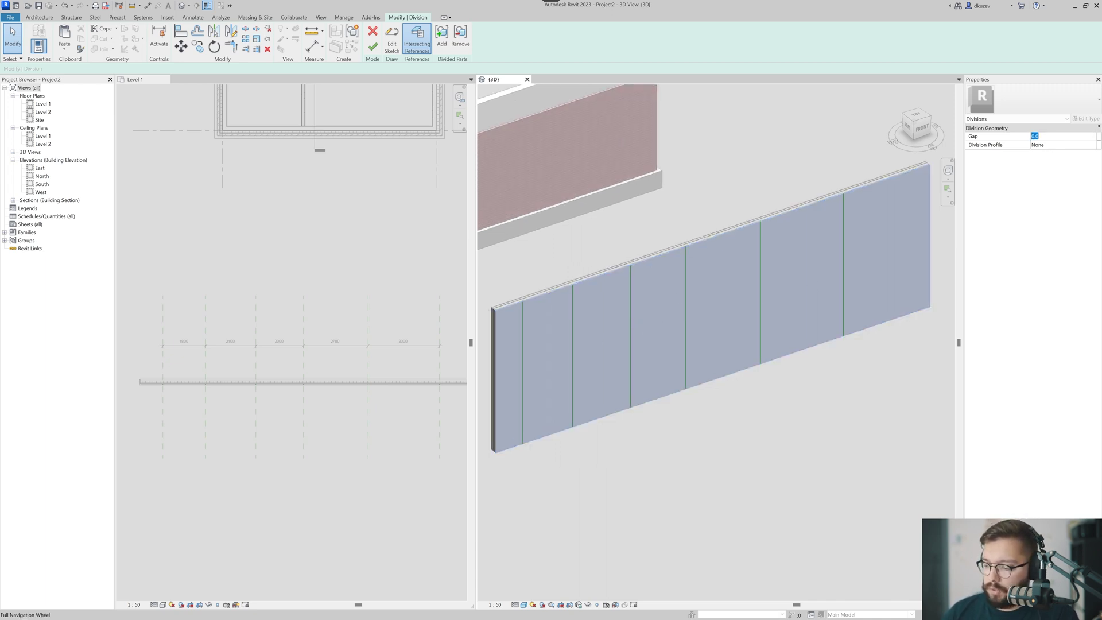
text(25)
key(Return)
scroll(562, 330, up, 3)
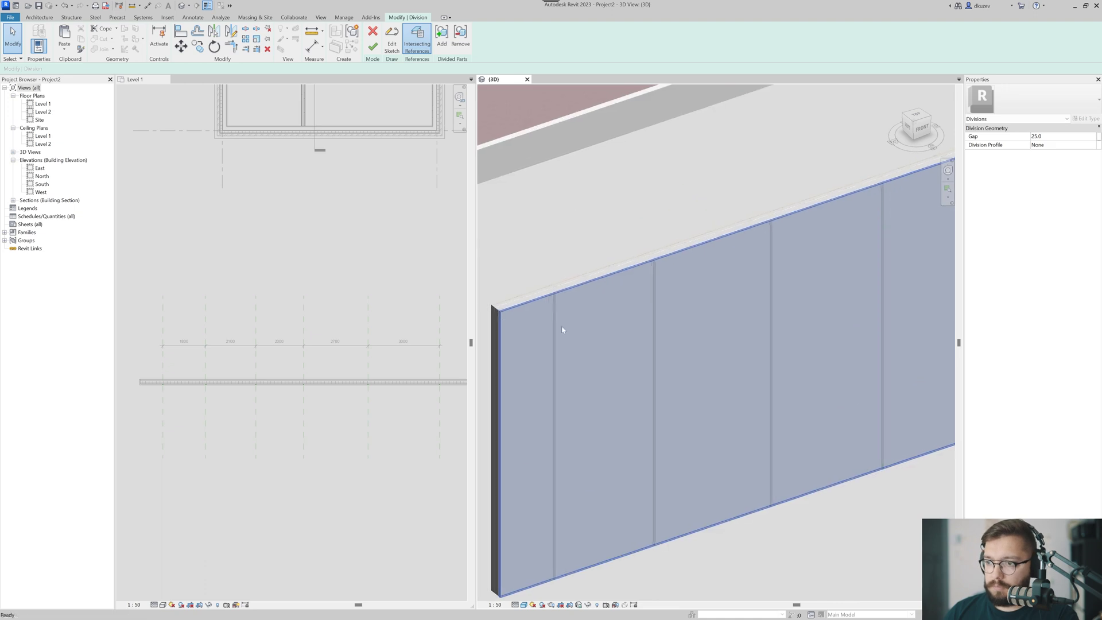
click(373, 47)
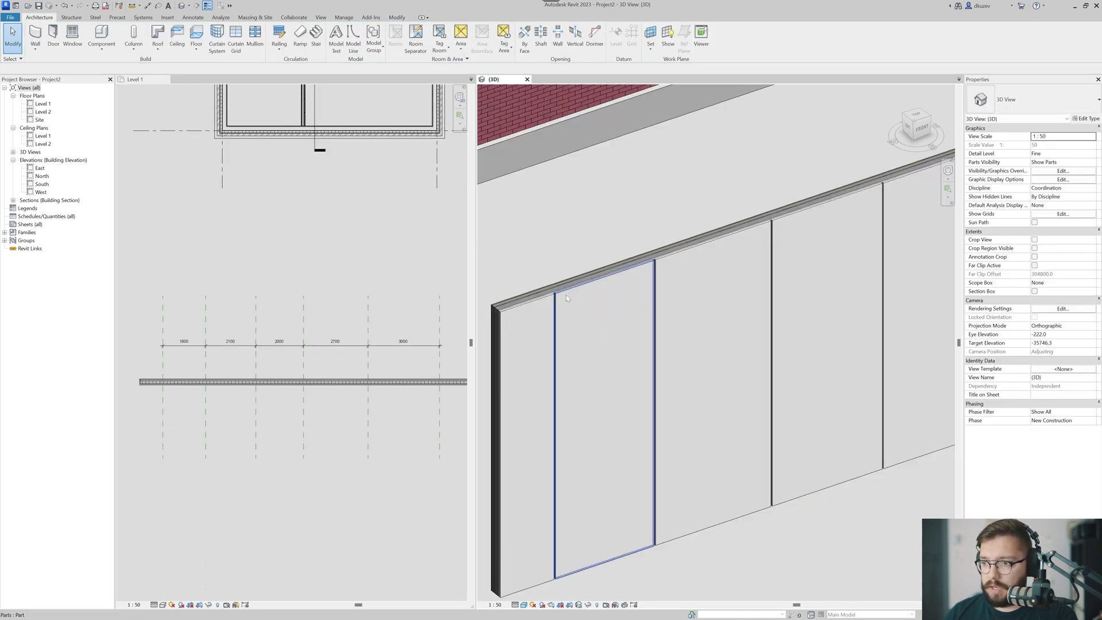
- Examine the gaps between the divided aluminium parts up close in the 3D view
scroll(554, 301, up, 5)
scroll(330, 335, down, 3)
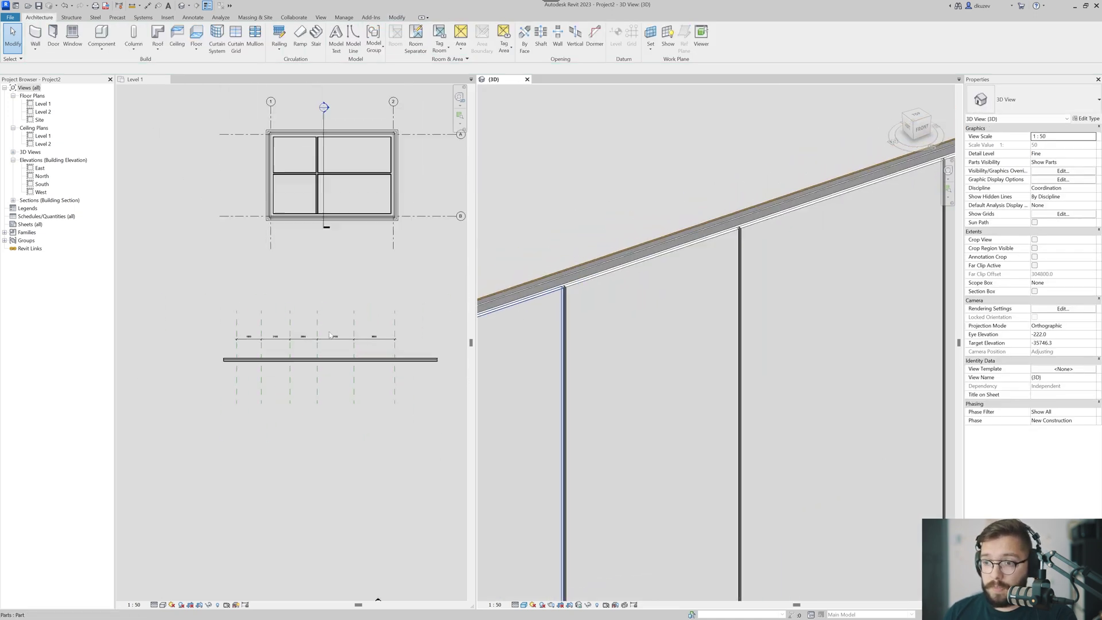
scroll(330, 334, down, 1)
scroll(595, 292, up, 5)
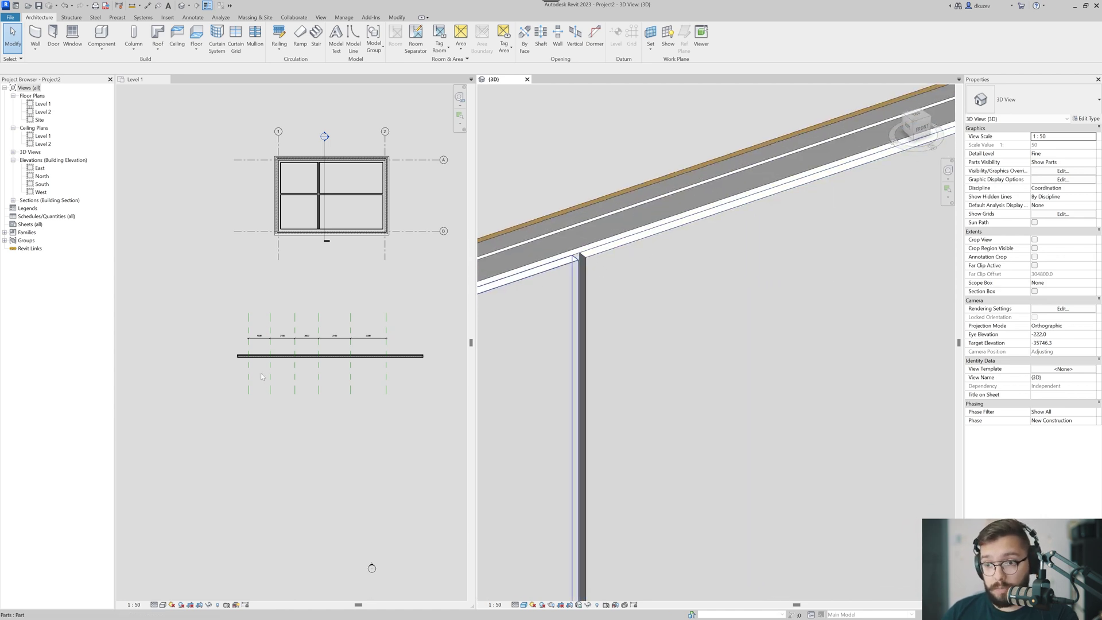
click(543, 326)
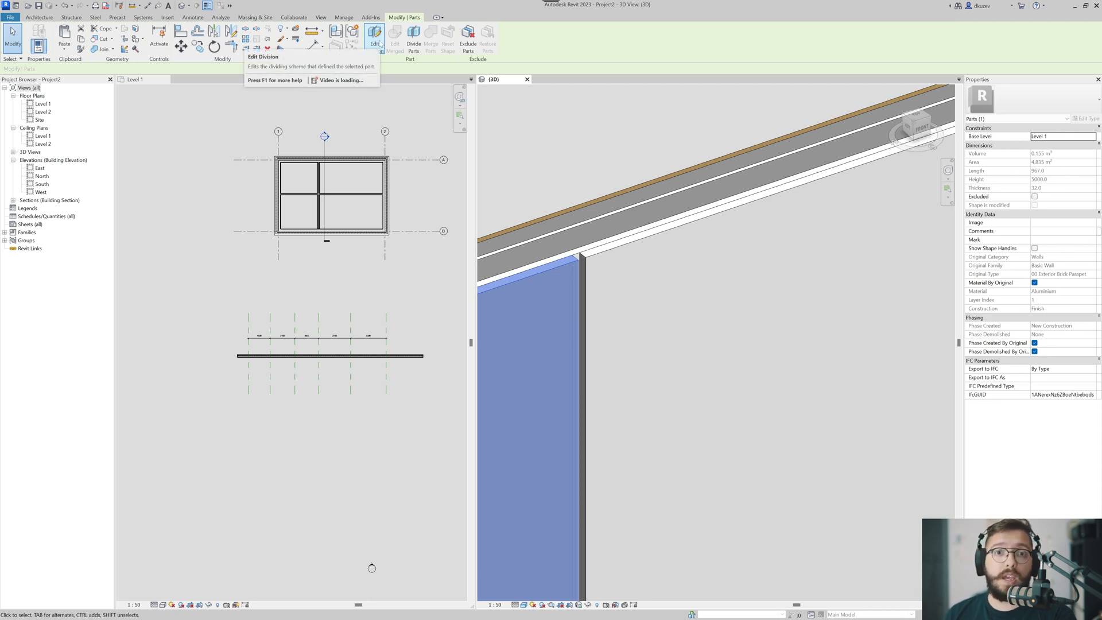
key(Escape)
- Try a 1000 mm distance between RP CUT 1 and the next reference plane in the Level 1 plan, and undo the change
scroll(274, 355, up, 2)
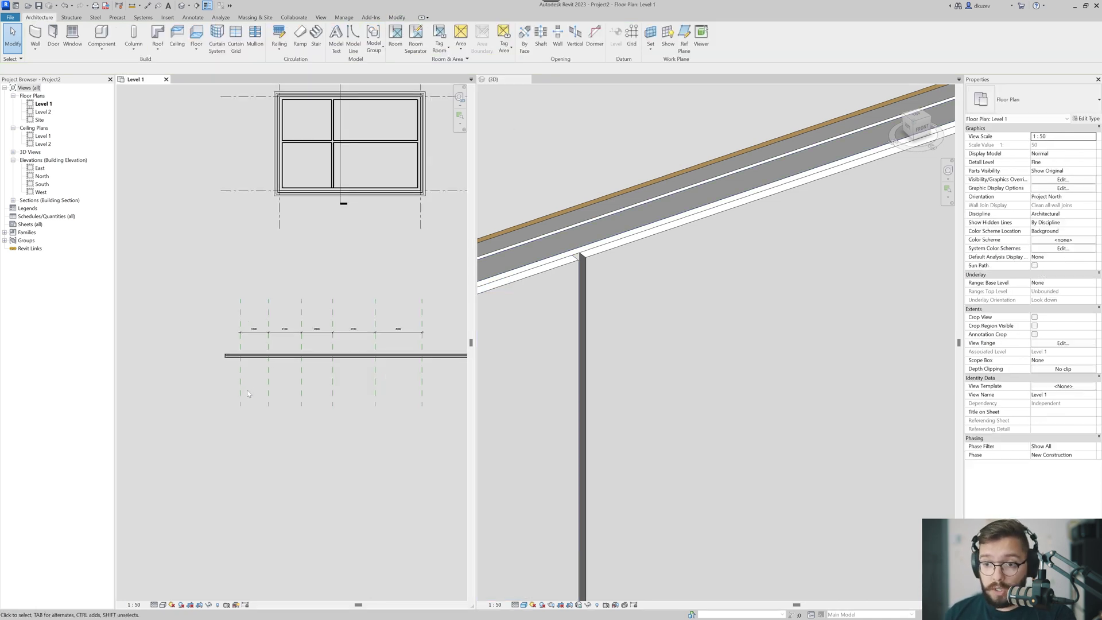
click(240, 391)
scroll(246, 353, up, 5)
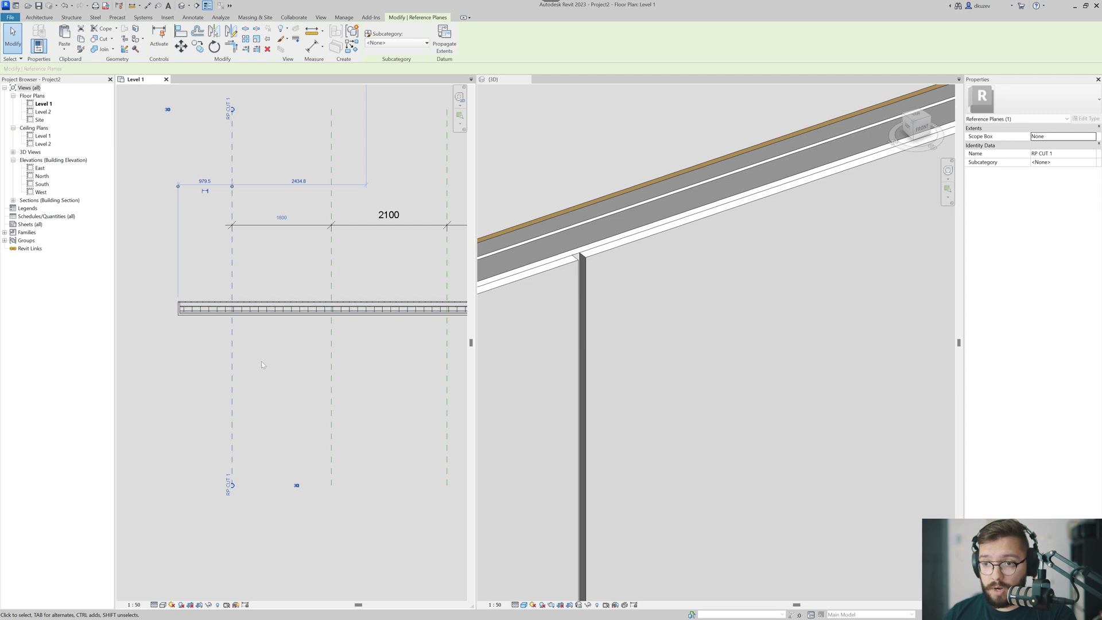
drag(268, 348, 208, 377)
click(282, 214)
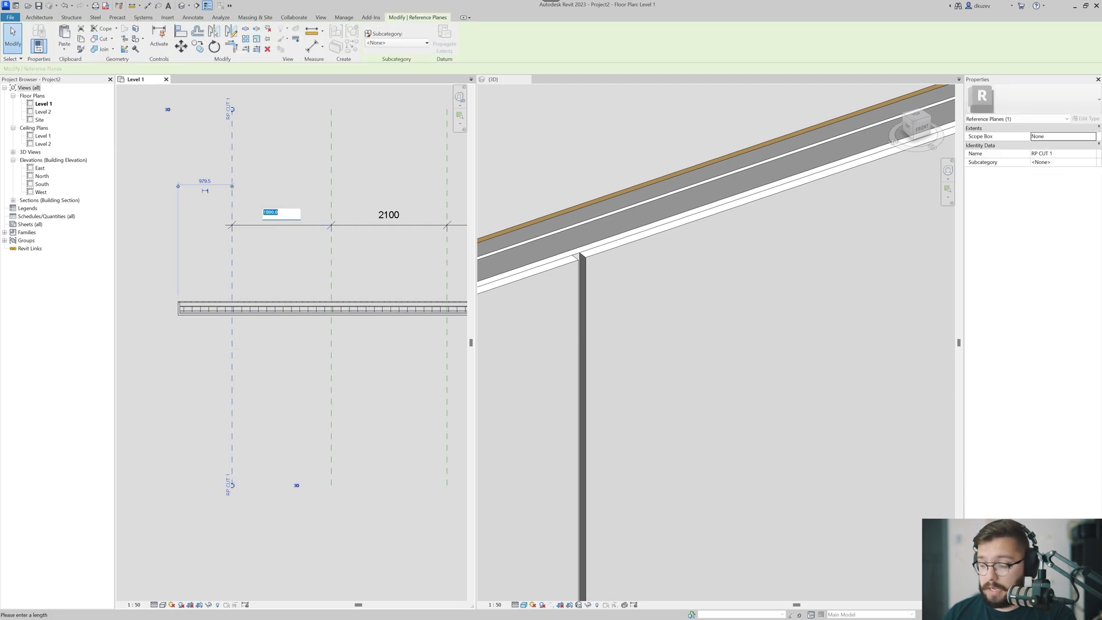
text(1000)
key(Return)
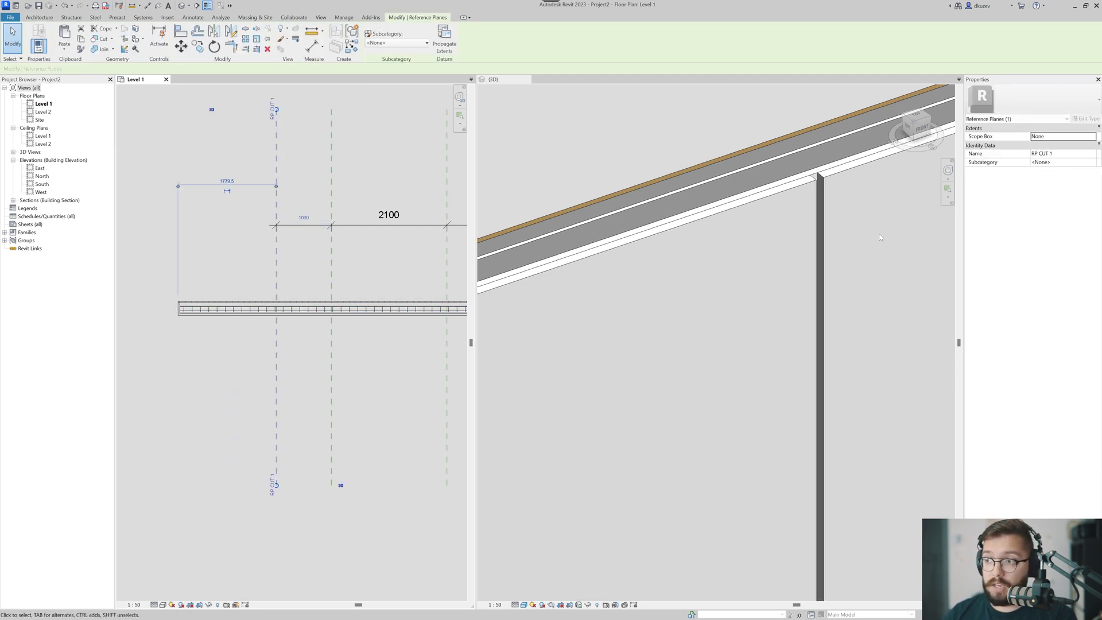
drag(276, 344, 234, 344)
click(263, 353)
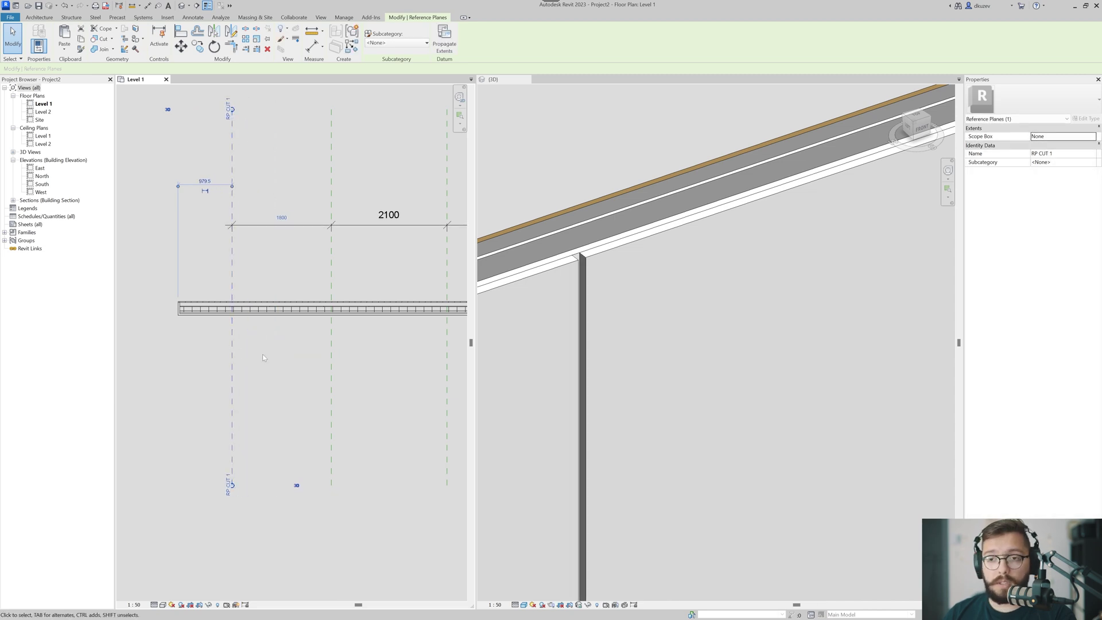
- Override the original material of the second cladding part from the left with Concrete, Cast In Situ
scroll(634, 348, down, 6)
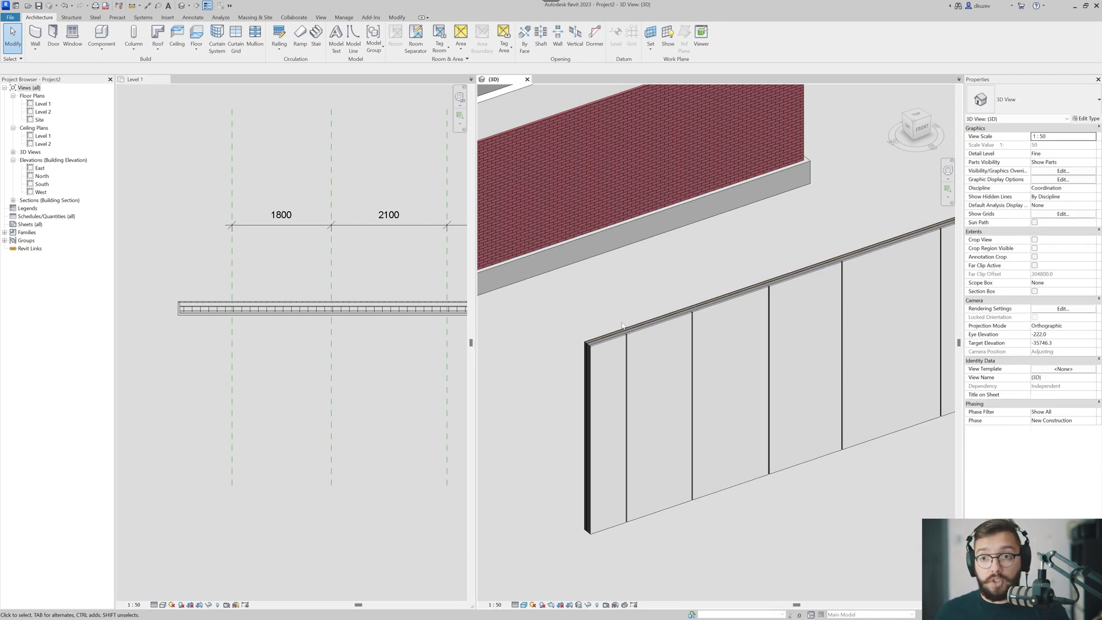
click(647, 373)
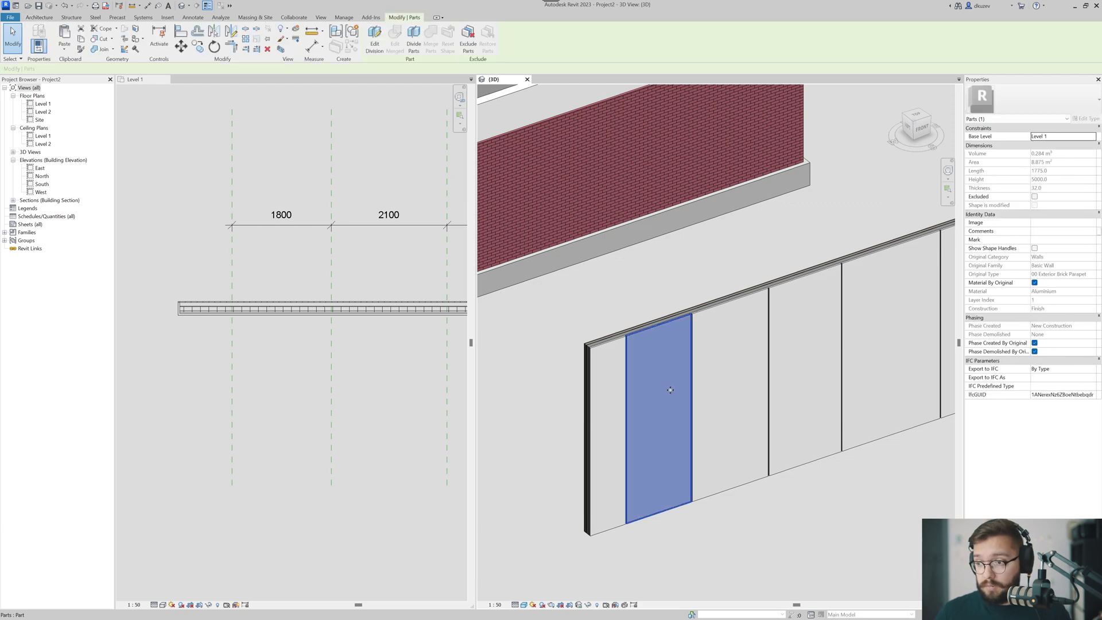
click(1033, 283)
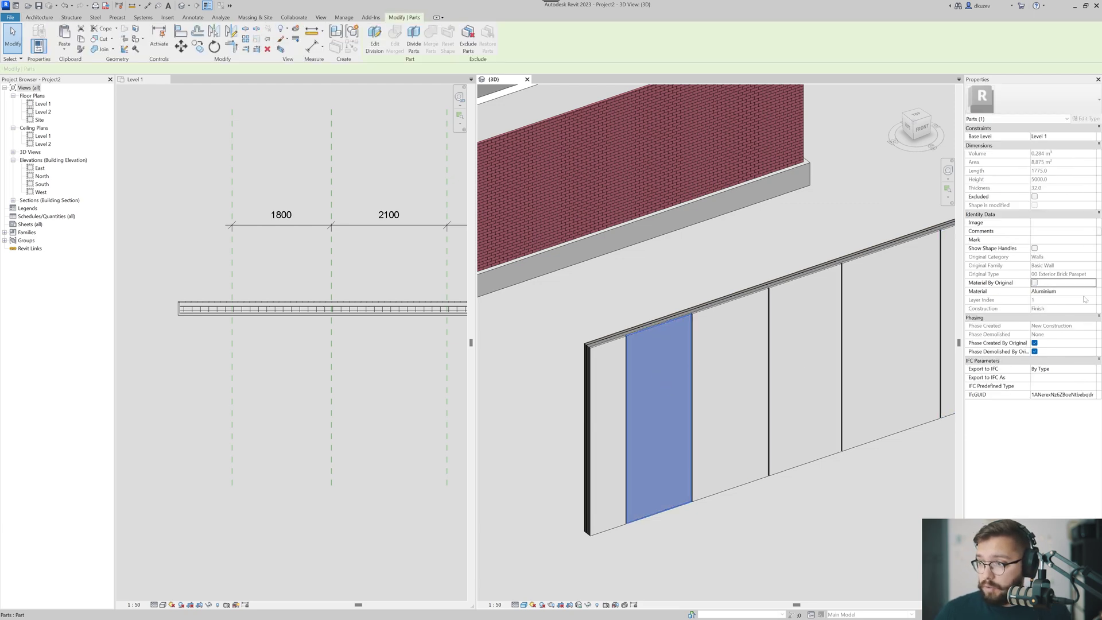
click(1084, 291)
click(1092, 292)
click(1092, 291)
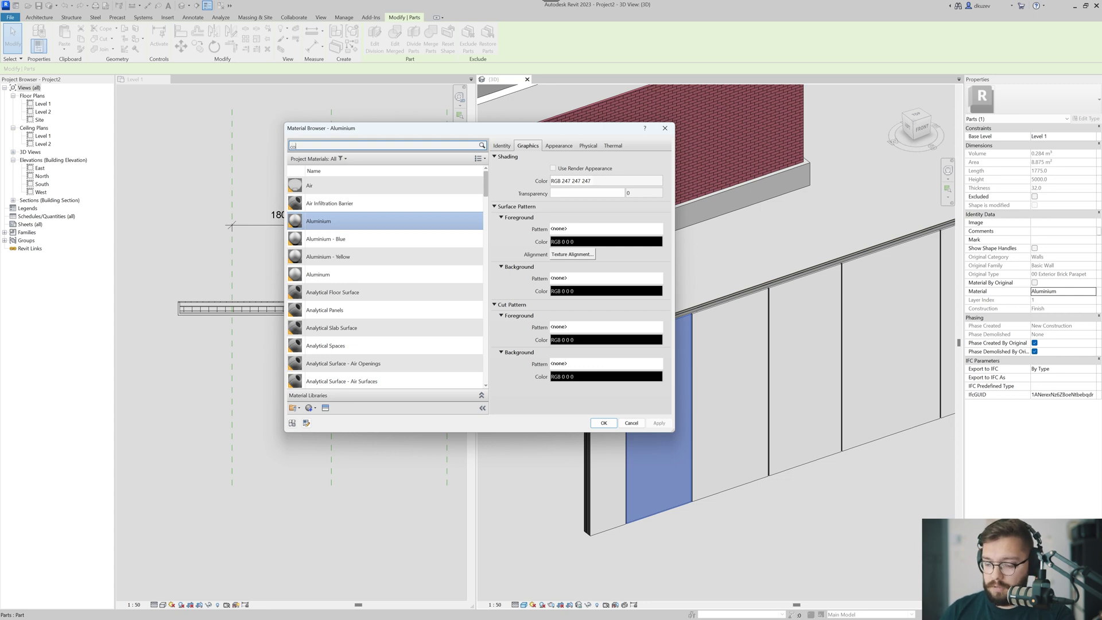
text(concrete)
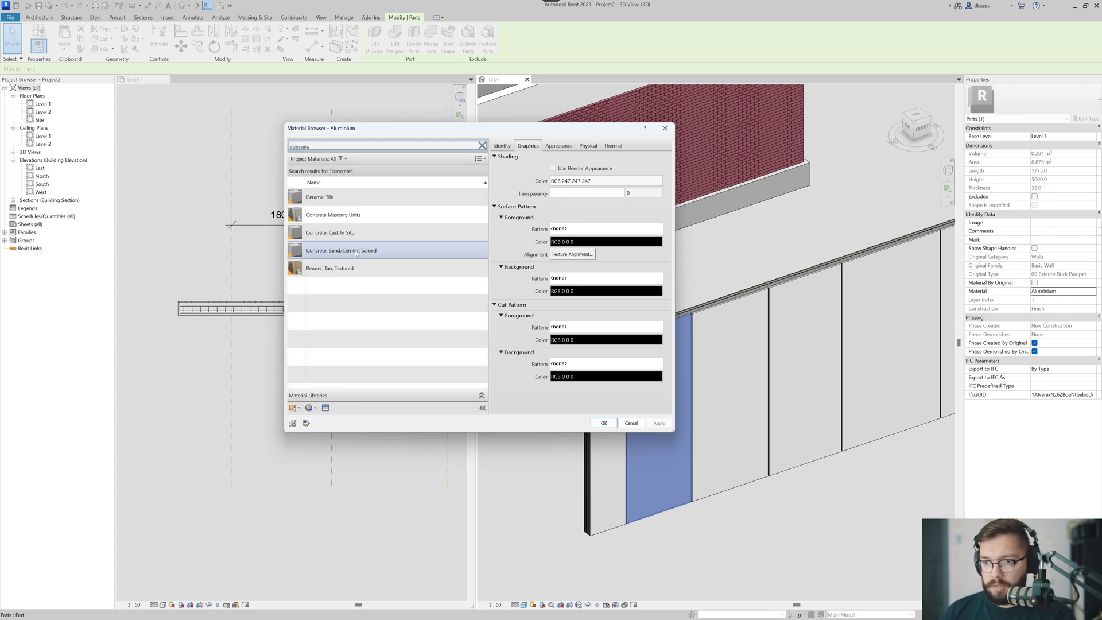
click(411, 235)
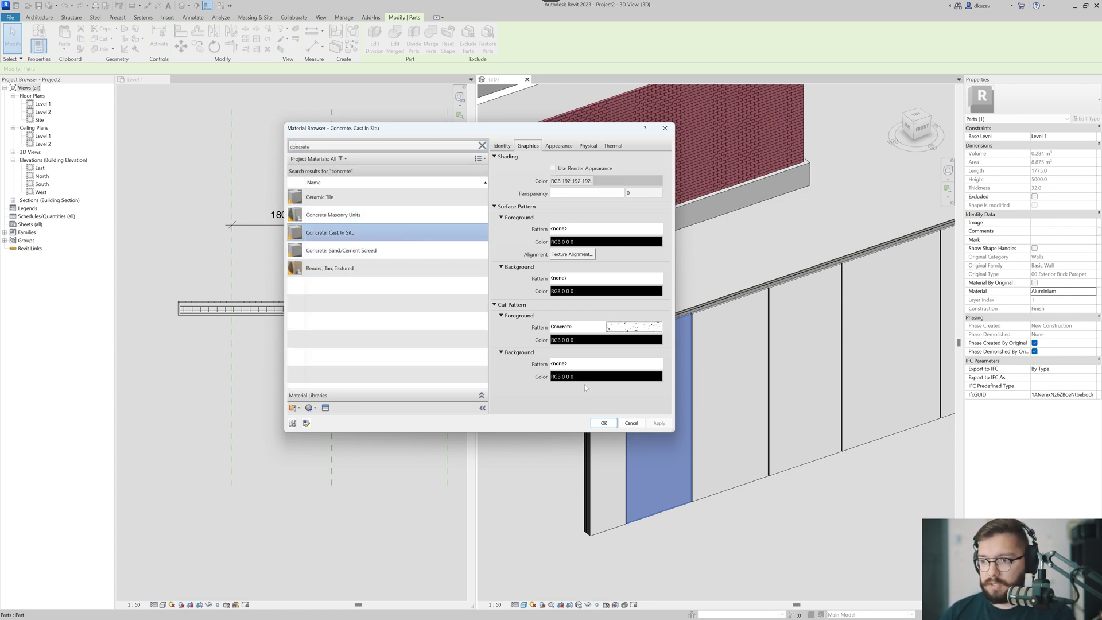
click(603, 422)
key(Escape)
scroll(671, 384, up, 2)
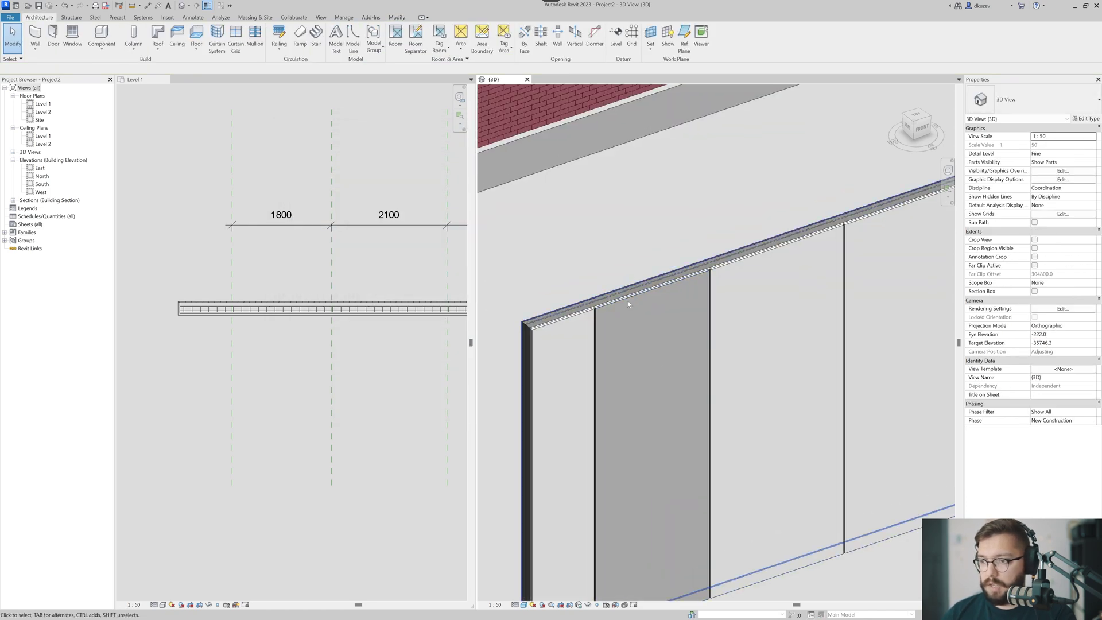
scroll(792, 309, down, 3)
middle_drag(827, 353, 682, 400)
scroll(649, 413, down, 2)
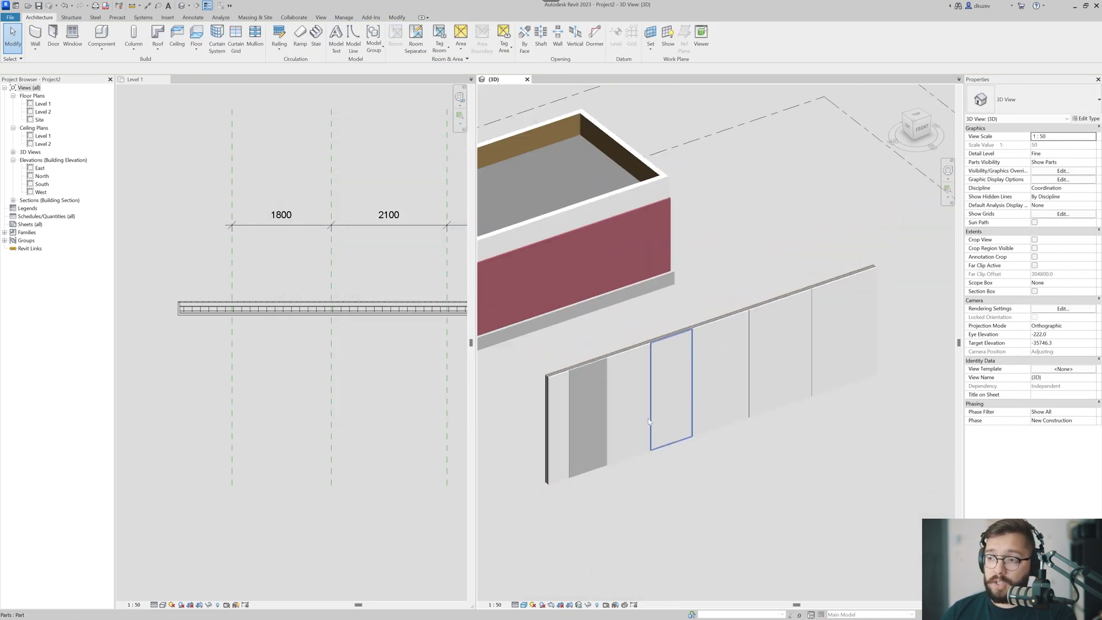
click(842, 331)
key(Escape)
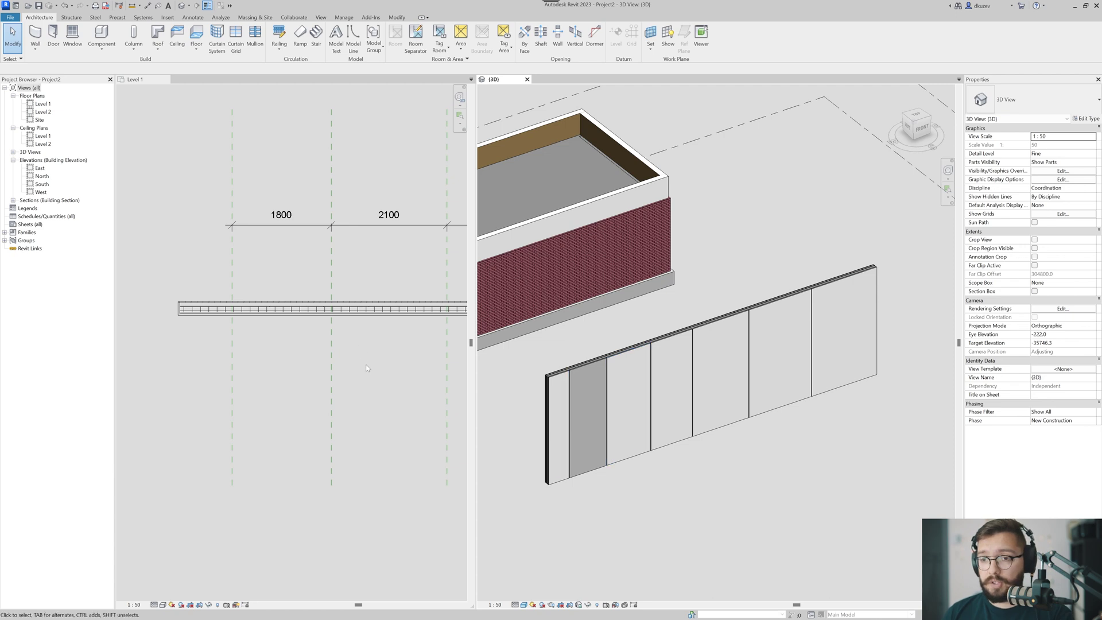
scroll(367, 364, down, 3)
scroll(331, 399, down, 5)
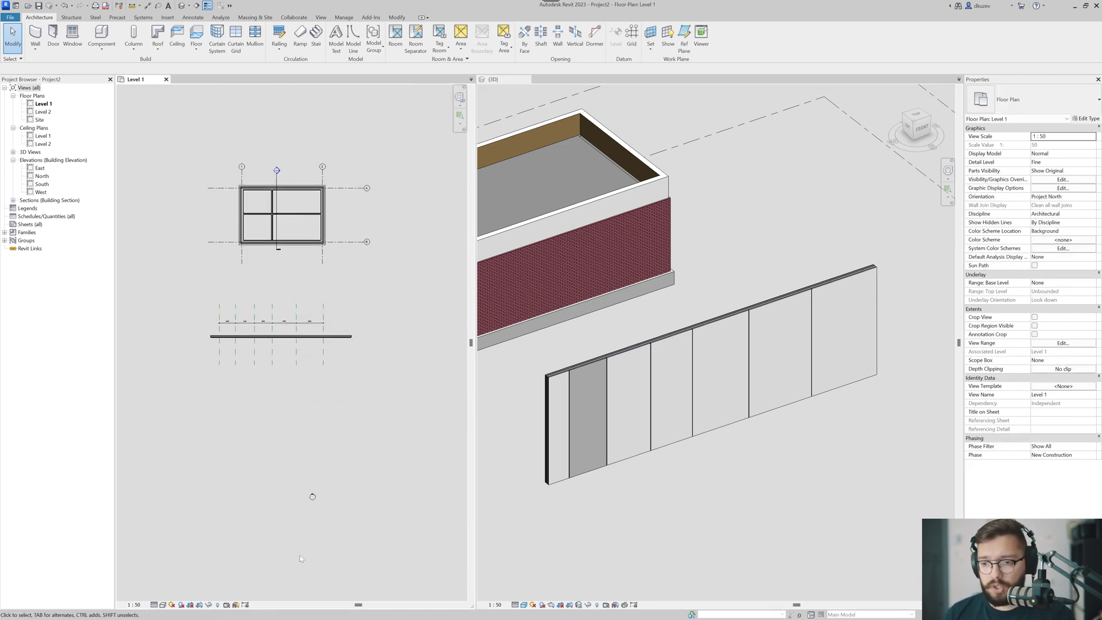
scroll(307, 512, up, 3)
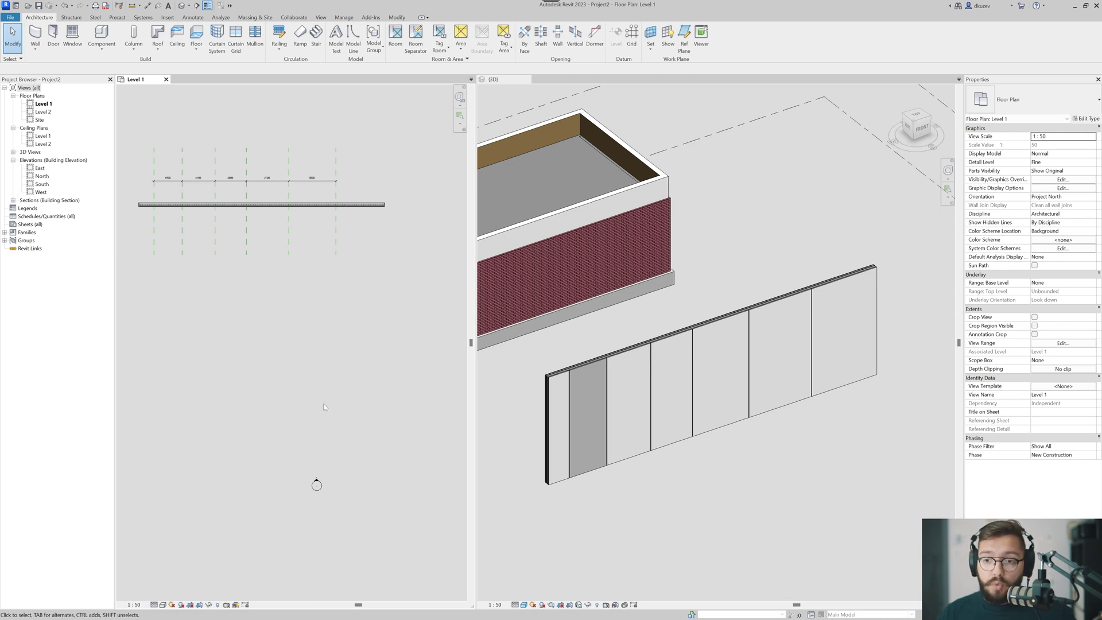
- Open the South elevation from its elevation marker in the Level 1 plan and frame the sample wall
scroll(377, 475, up, 4)
middle_drag(278, 475, 366, 454)
scroll(336, 428, down, 5)
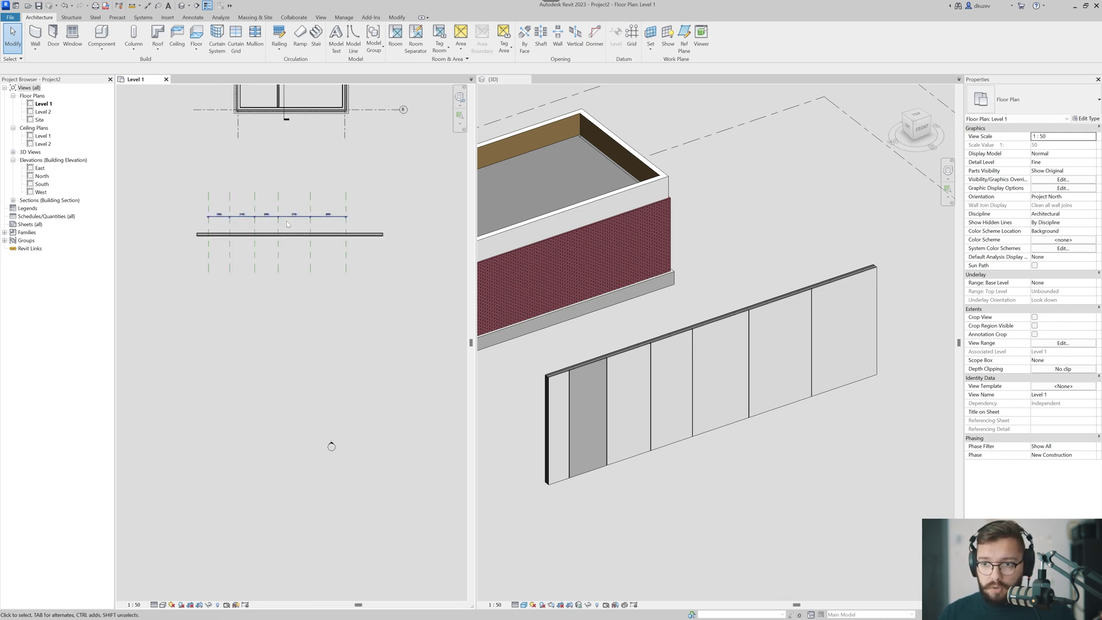
scroll(333, 431, up, 5)
double_click(325, 508)
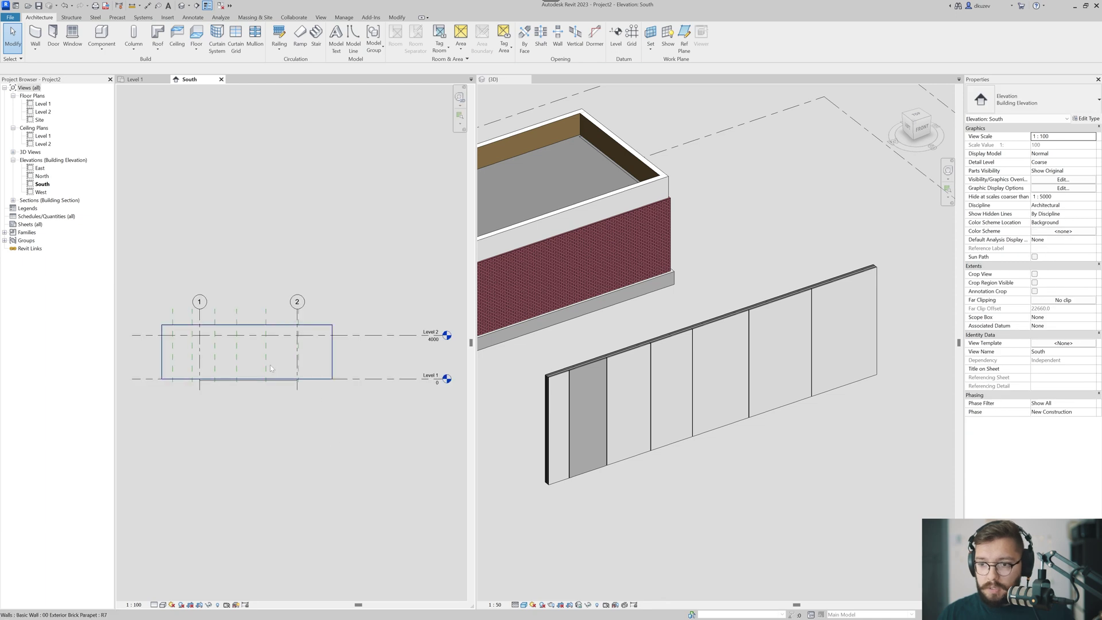
scroll(270, 364, up, 3)
click(305, 331)
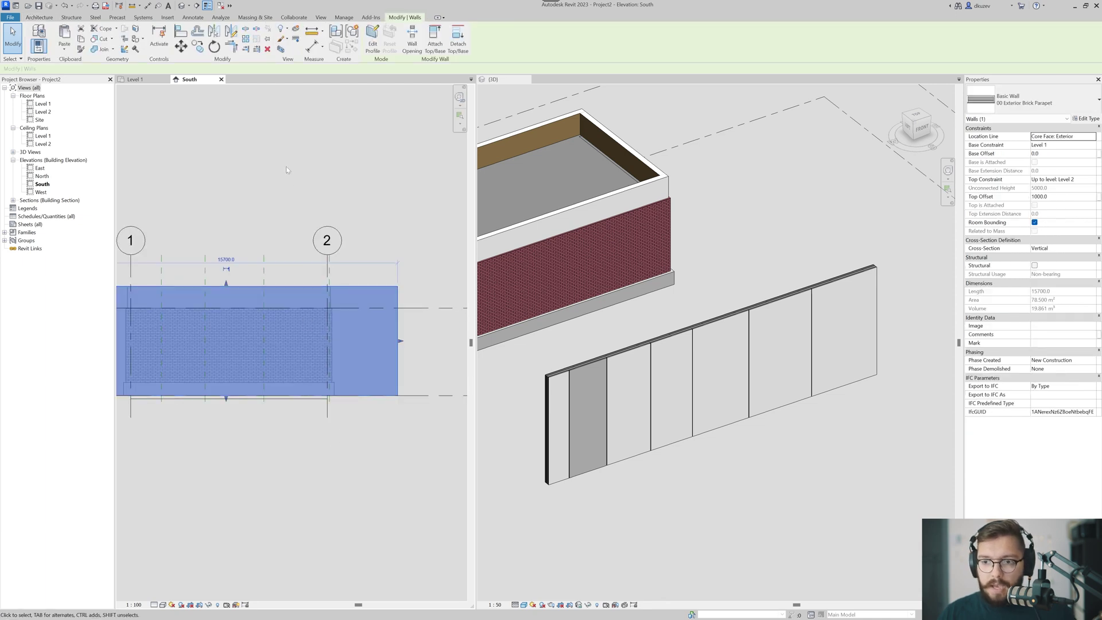
click(288, 170)
middle_drag(302, 368, 354, 377)
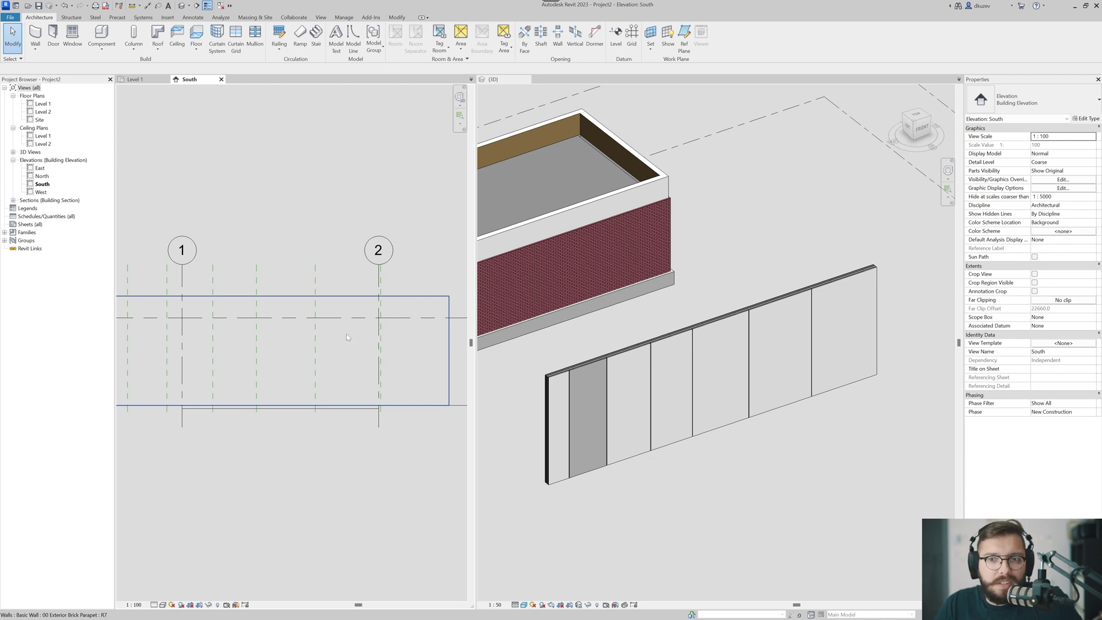
middle_drag(346, 333, 325, 351)
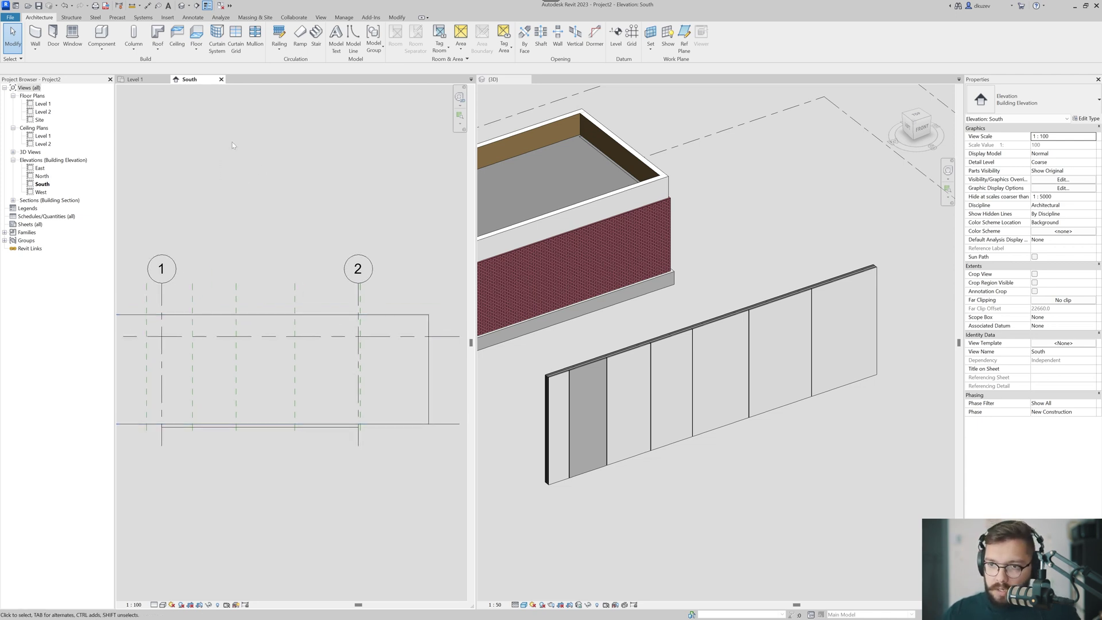
- Set the South elevation's parts visibility to Show Parts and inspect reference plane RP CUT 5 within its gap
click(1091, 171)
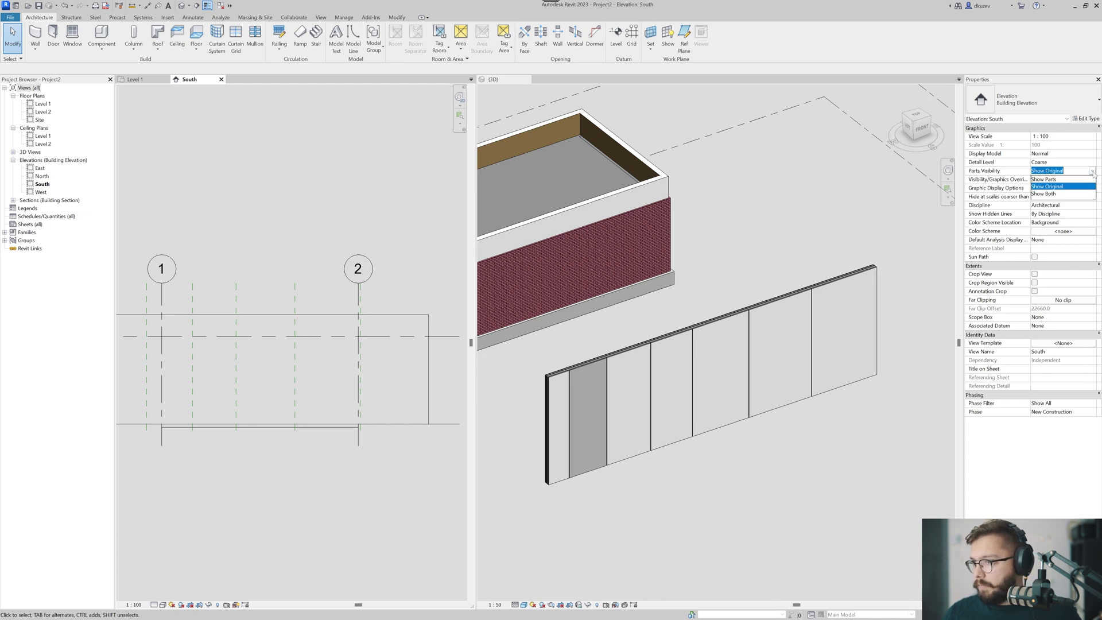
click(1044, 180)
scroll(288, 269, up, 5)
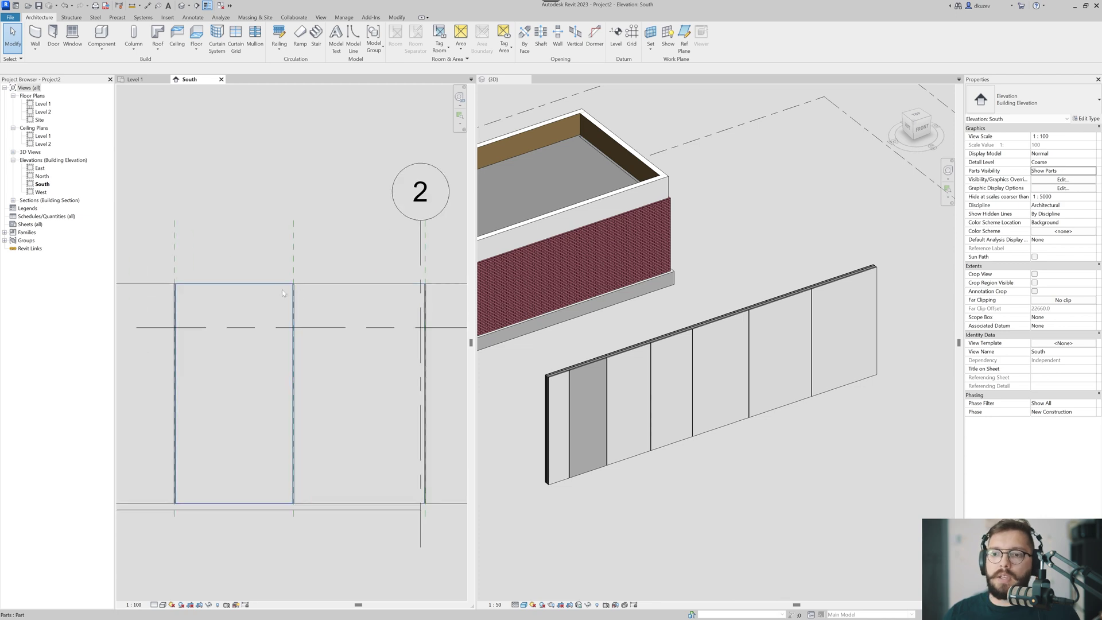
click(313, 242)
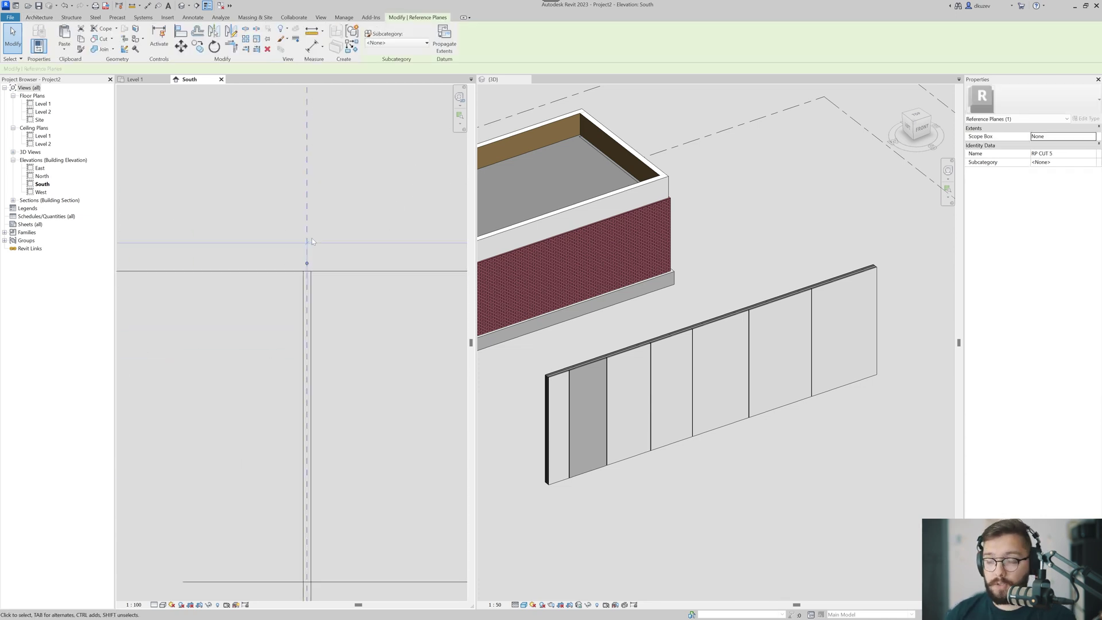
scroll(311, 255, down, 2)
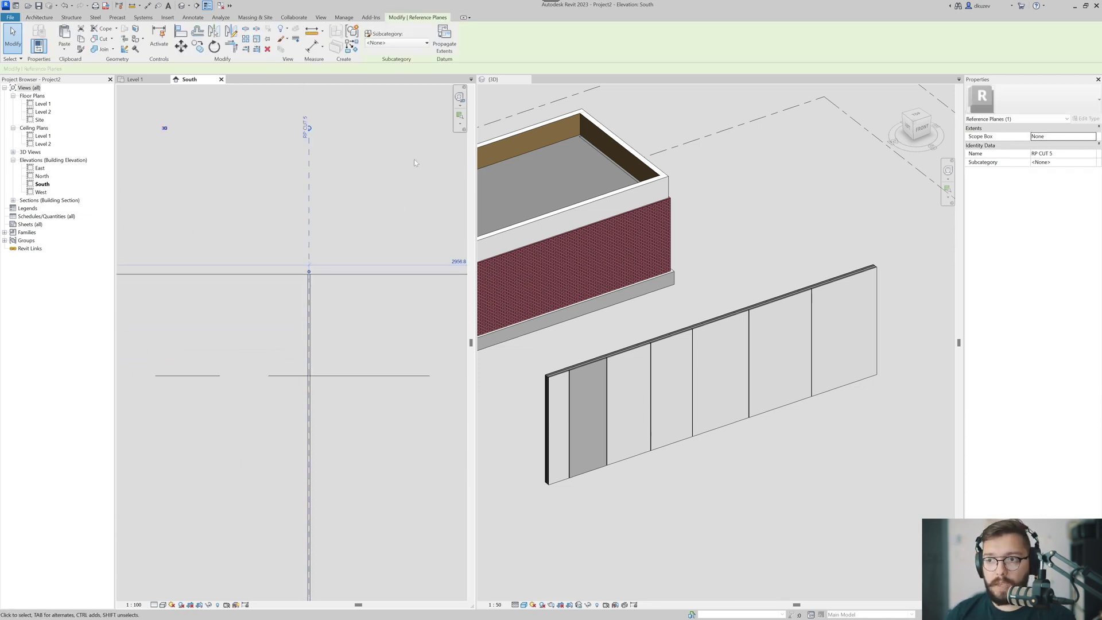
click(370, 98)
- Dock the 3D view with the other open views and show the whole wall in the full-width South elevation
drag(491, 77, 395, 83)
click(251, 80)
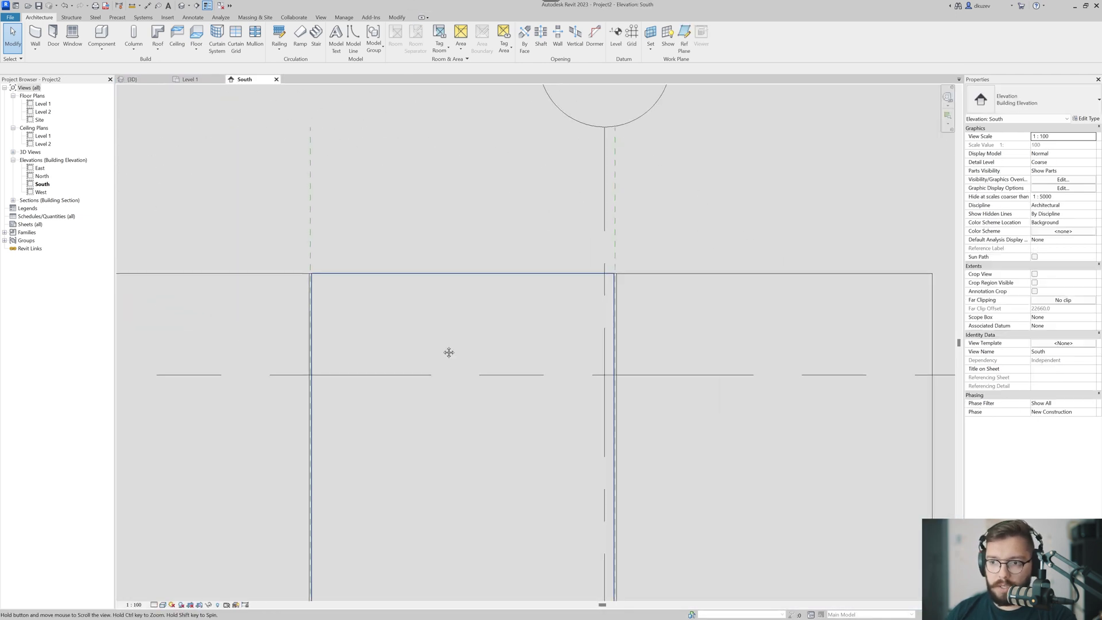
middle_drag(449, 352, 484, 330)
scroll(476, 339, down, 4)
middle_drag(401, 410, 446, 367)
middle_drag(363, 432, 408, 428)
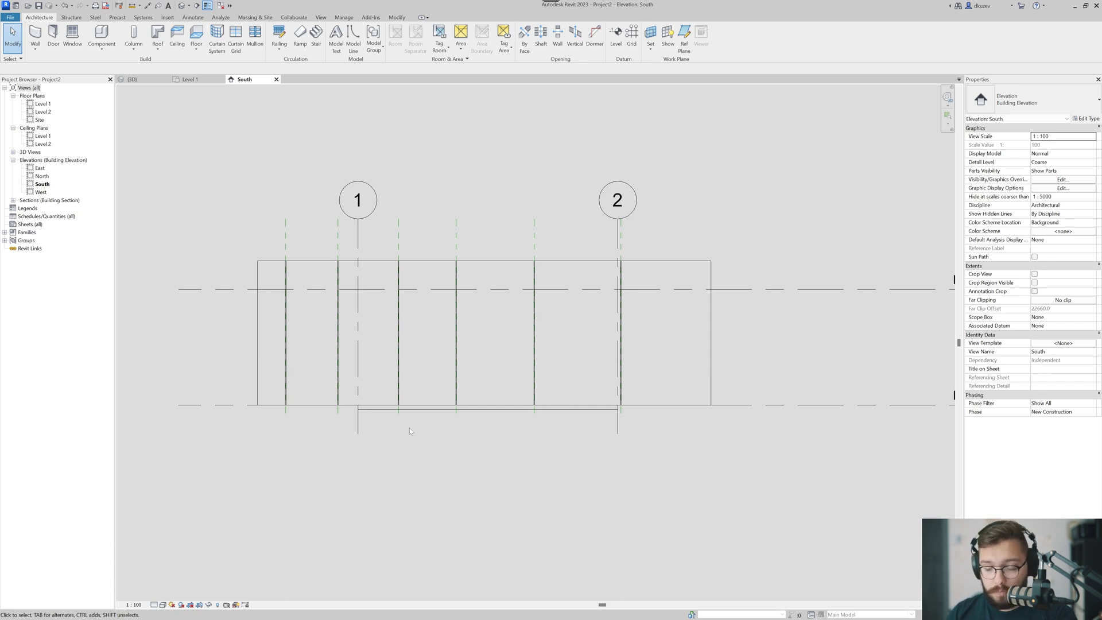
- Add one aligned dimension string across all six cutting reference planes, placed below the wall in the South elevation
key(d)
key(i)
scroll(453, 302, up, 2)
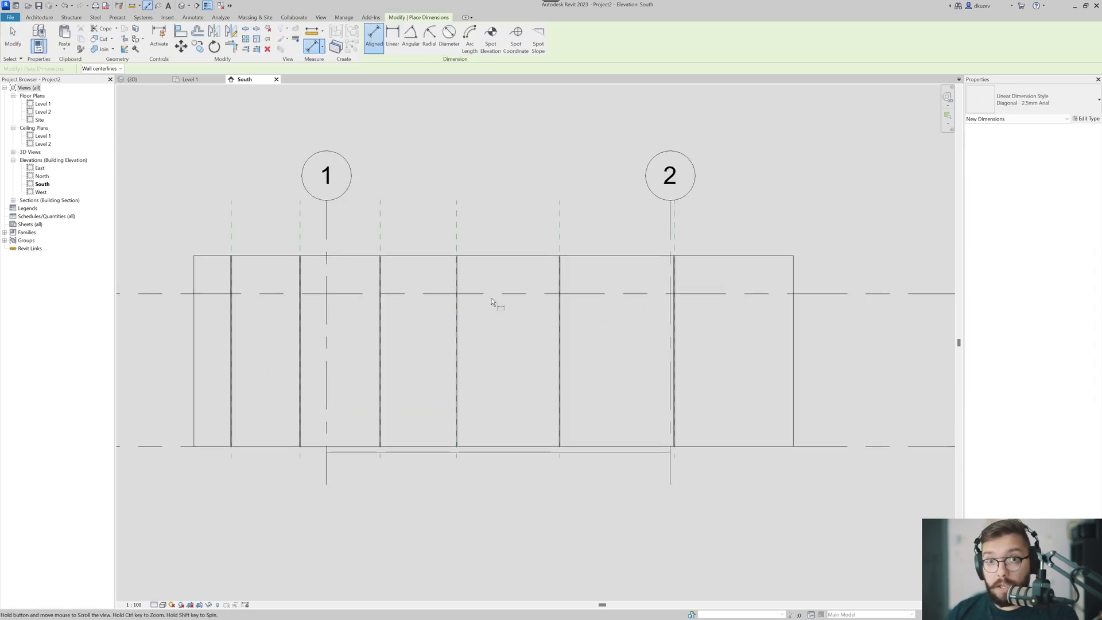
click(560, 226)
click(457, 228)
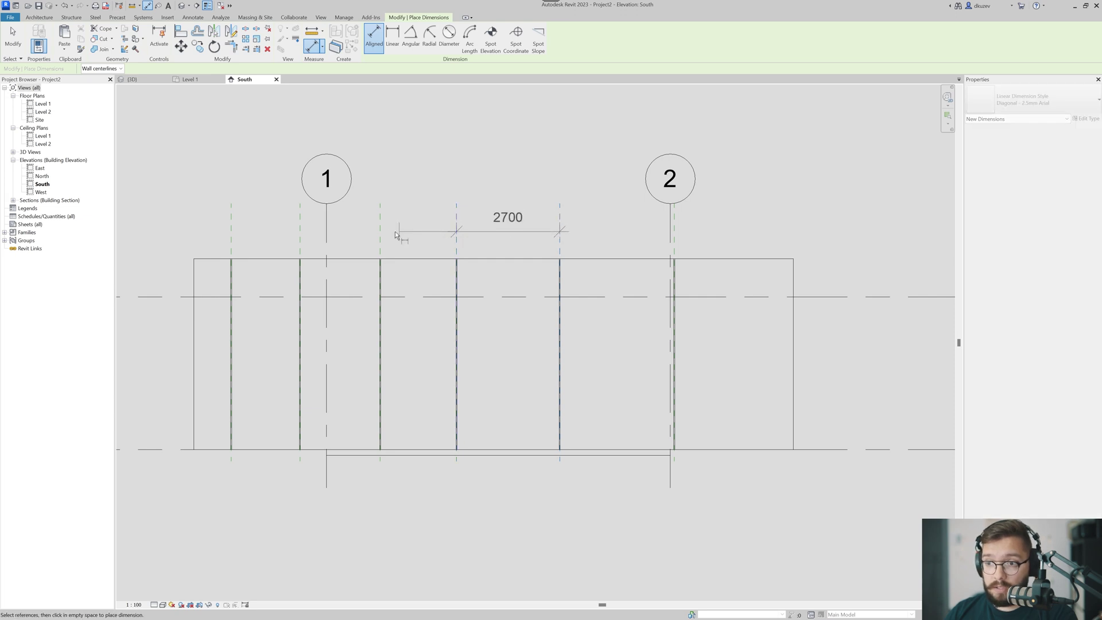
click(380, 232)
click(299, 235)
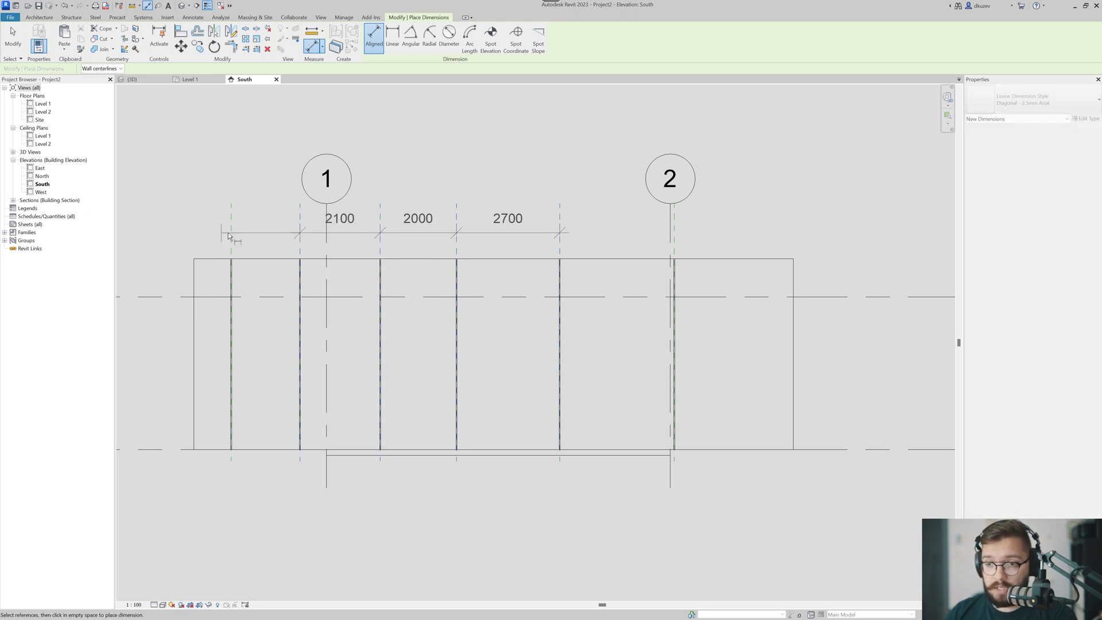
click(230, 232)
click(675, 228)
scroll(576, 352, down, 2)
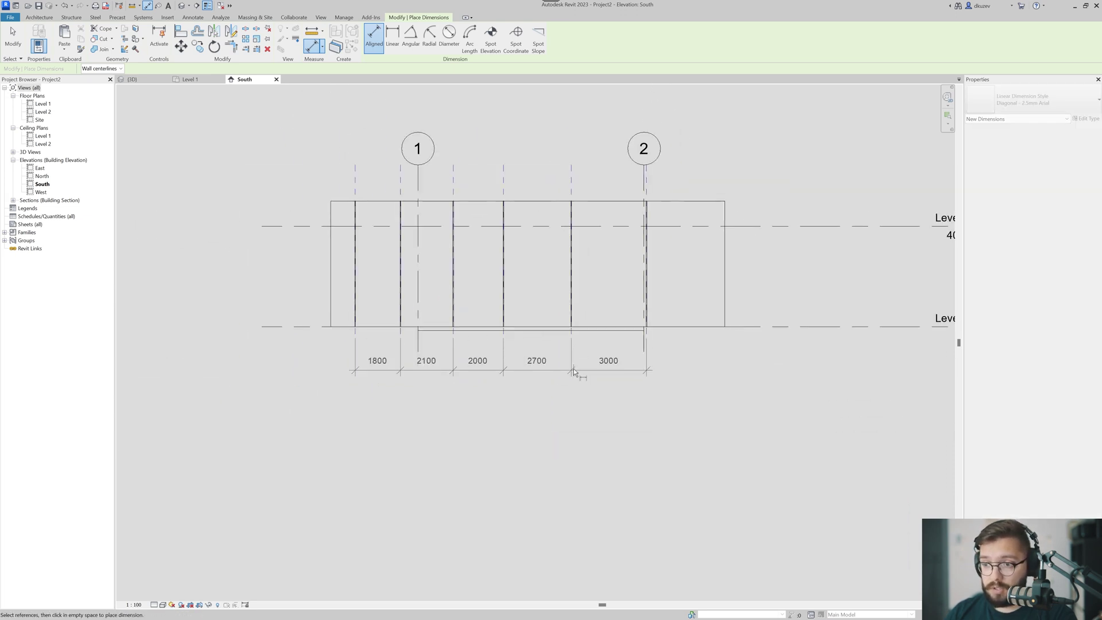
click(573, 368)
key(Escape)
key(Escape)
- Add the text "O.C." below the dimension segment between the fourth and fifth reference planes from the left
scroll(557, 362, up, 2)
click(531, 356)
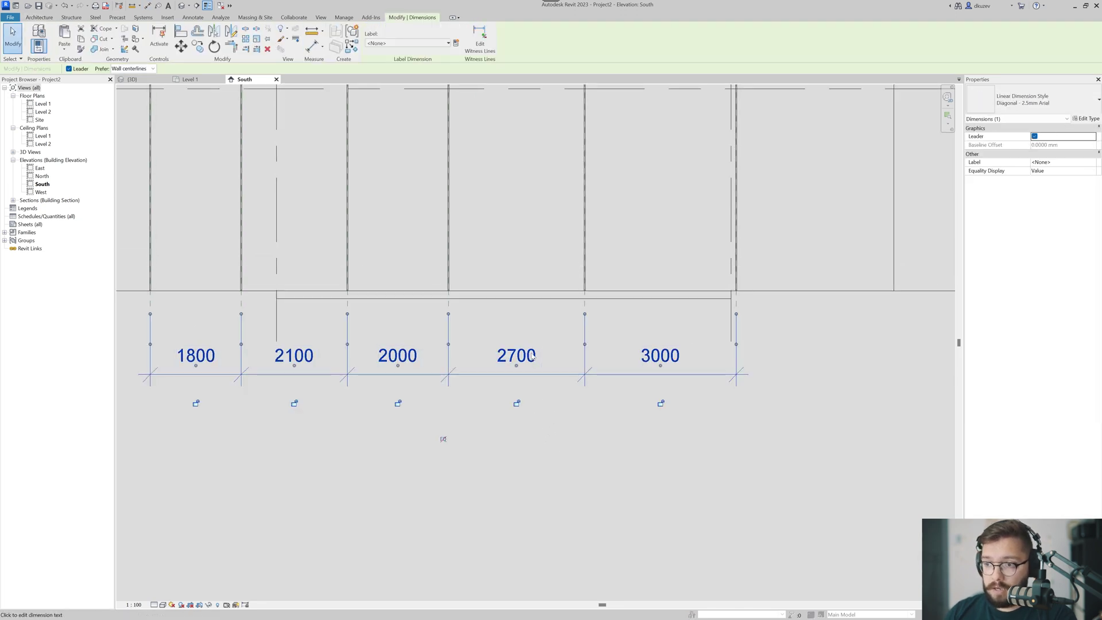
click(532, 356)
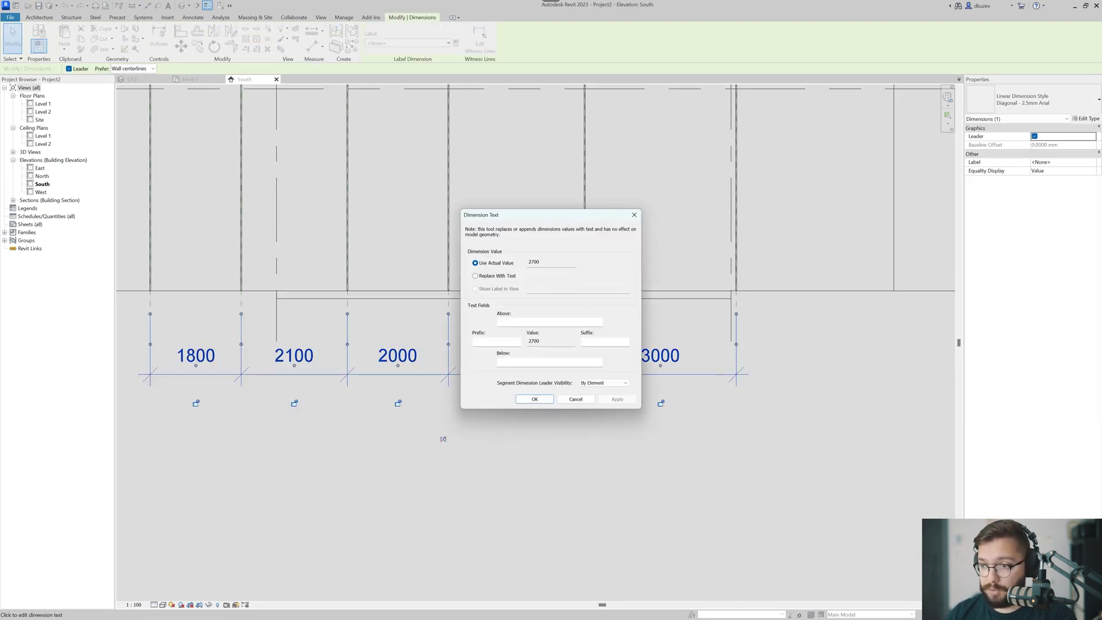
text(o.)
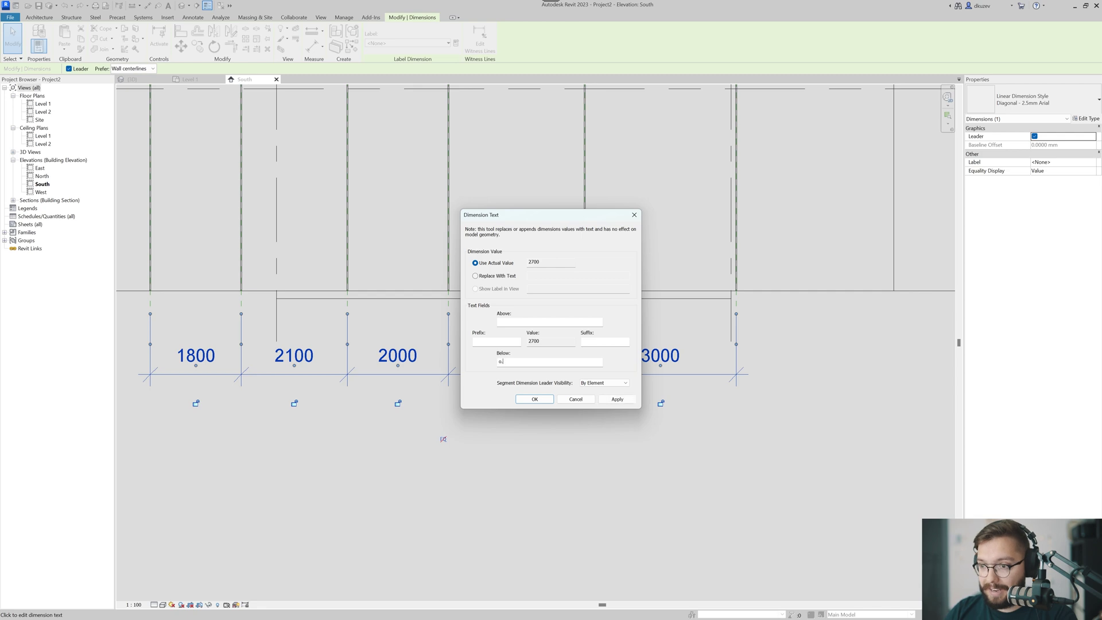
key(Caps_Lock)
text(O.C)
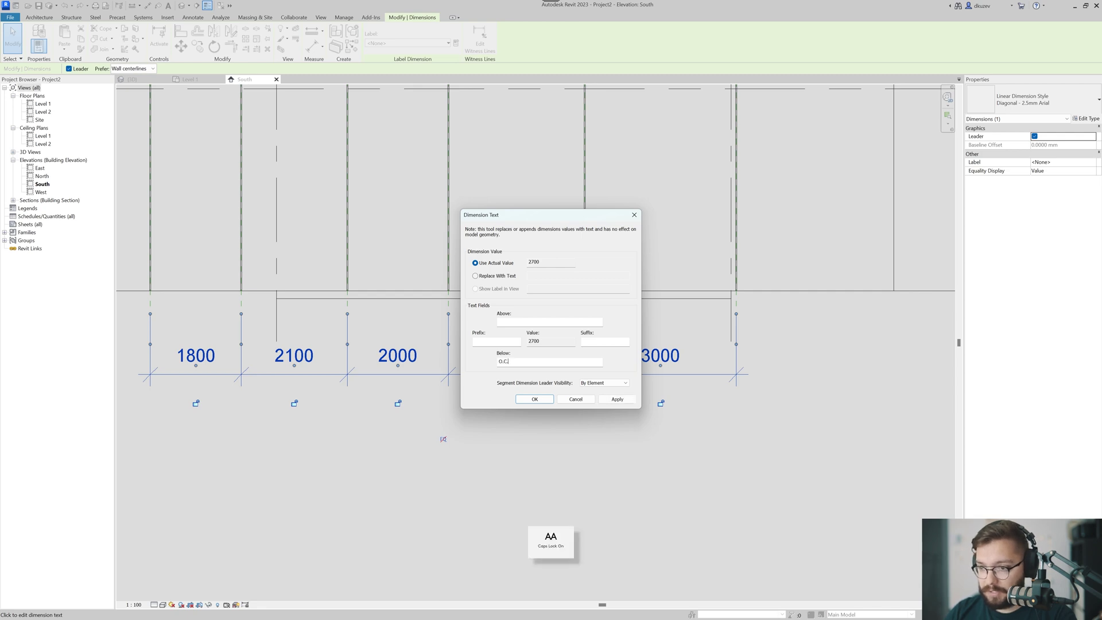
text(.)
click(534, 399)
click(475, 463)
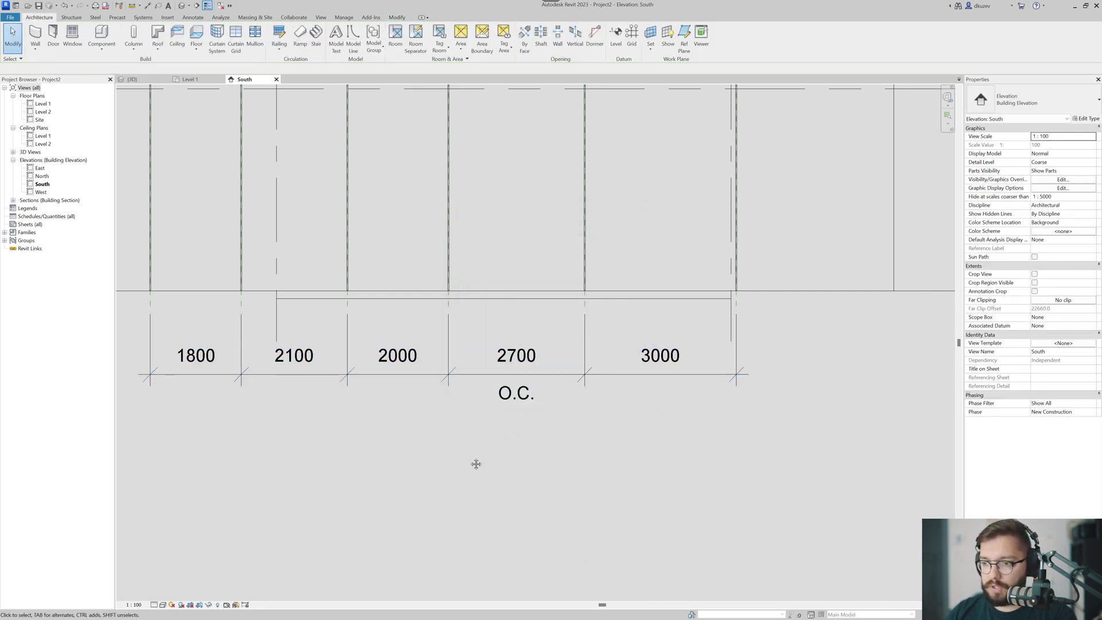
- Move reference plane RP CUT 4 about 300 mm towards grid 2, giving spacings of 2300 and 2400 mm on either side
scroll(476, 464, down, 4)
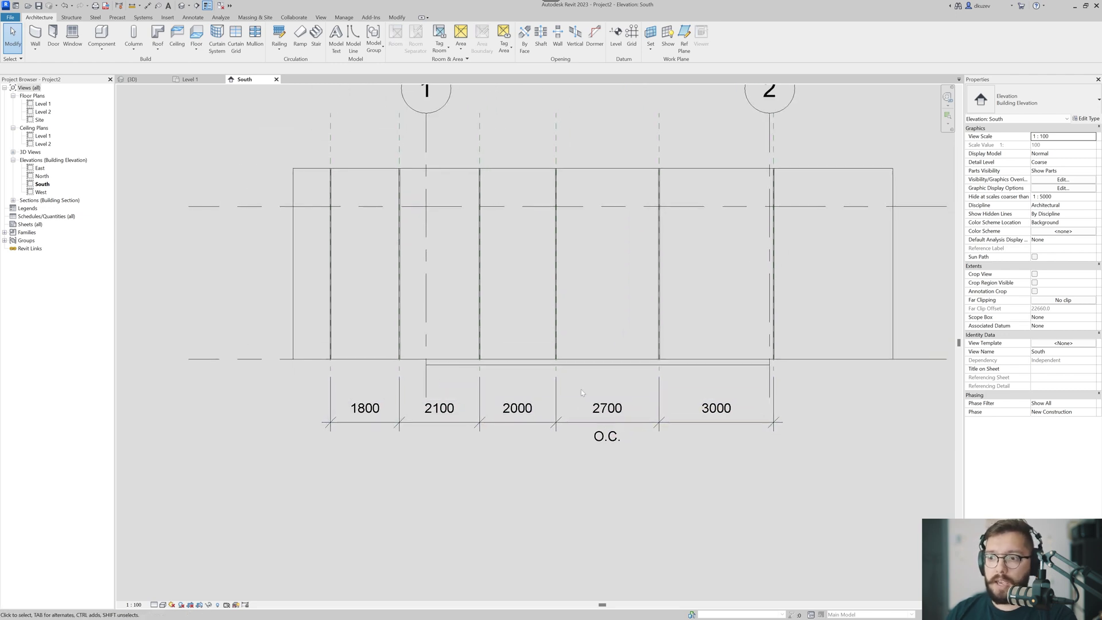
scroll(580, 389, up, 2)
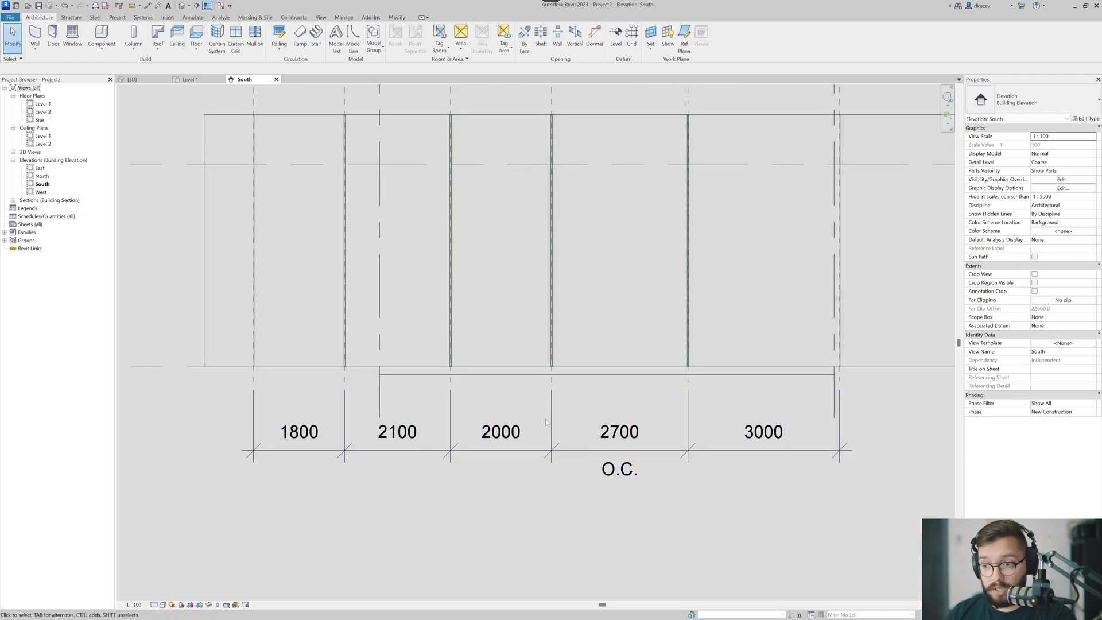
middle_drag(740, 436, 732, 450)
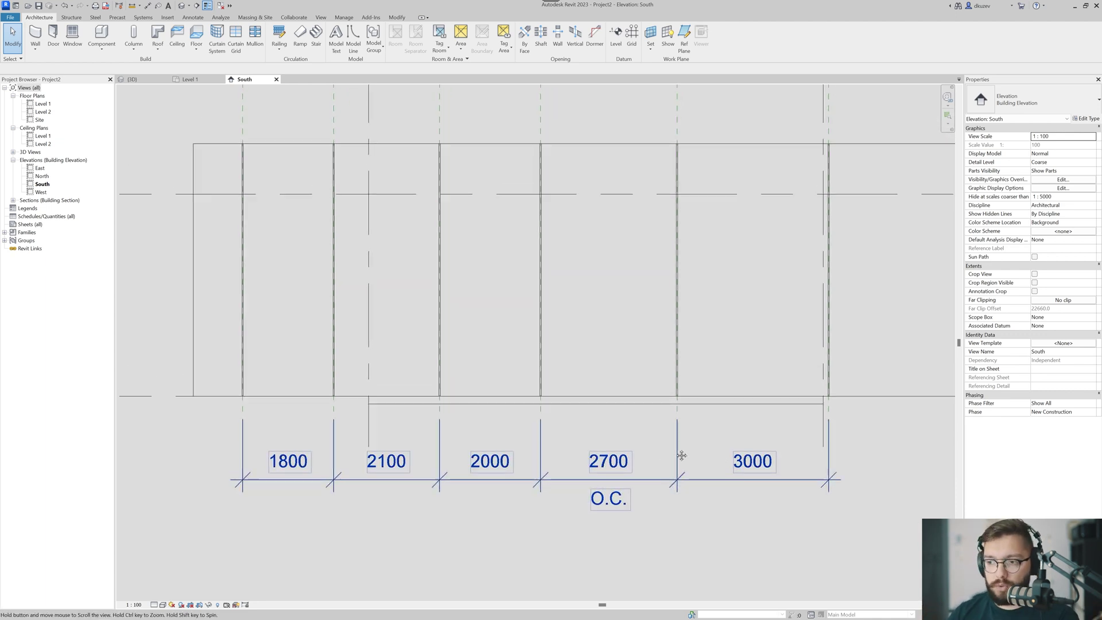
scroll(619, 396, down, 2)
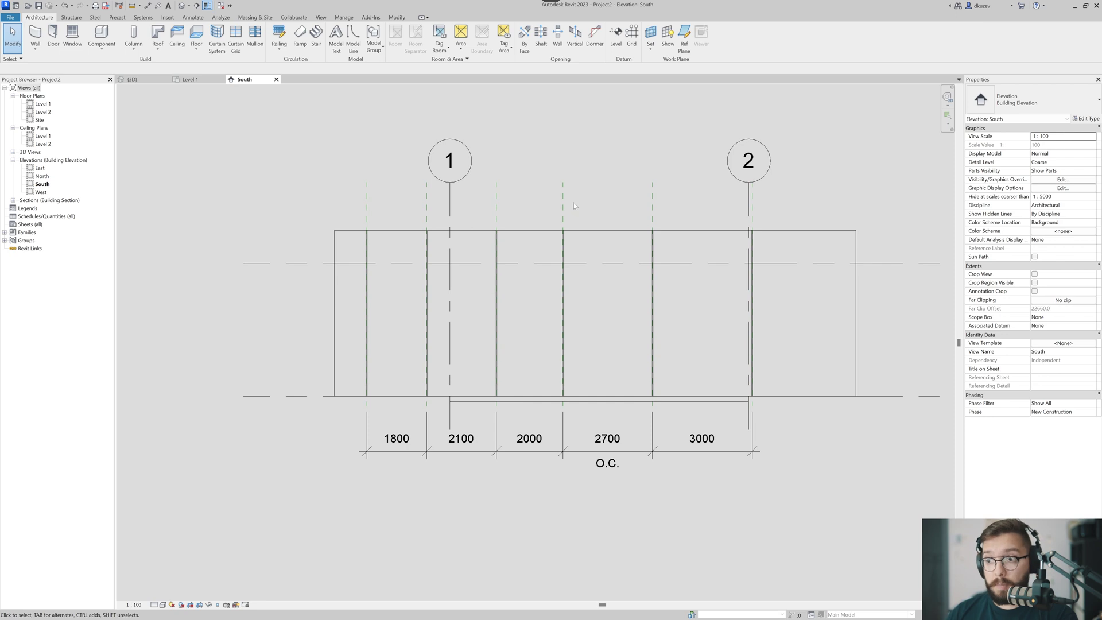
scroll(571, 203, up, 2)
click(565, 205)
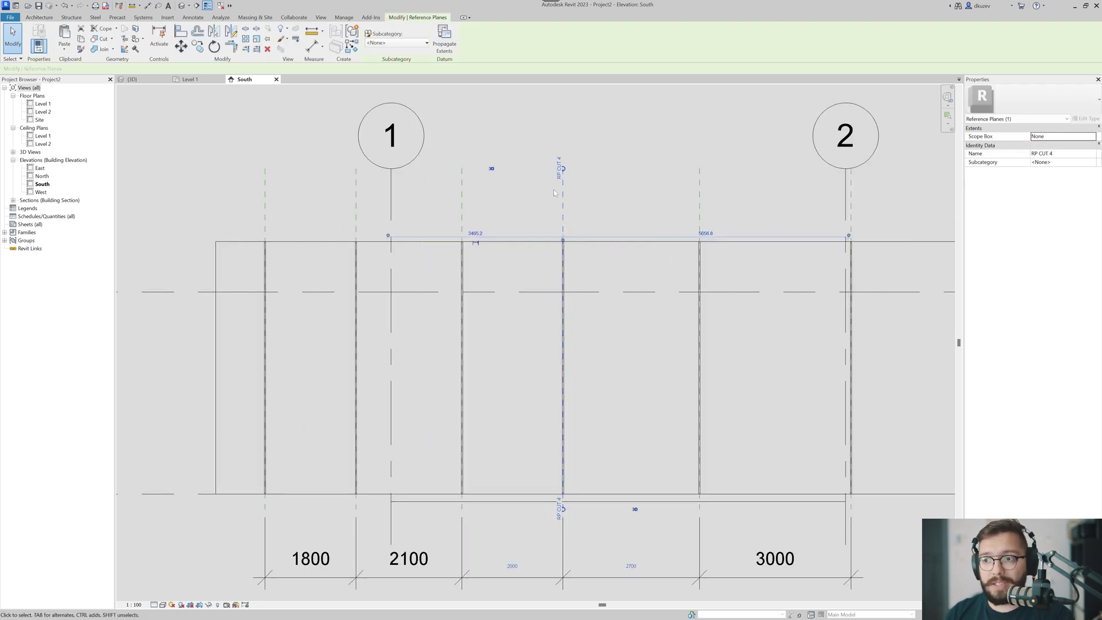
drag(564, 202, 579, 202)
middle_drag(619, 459, 607, 331)
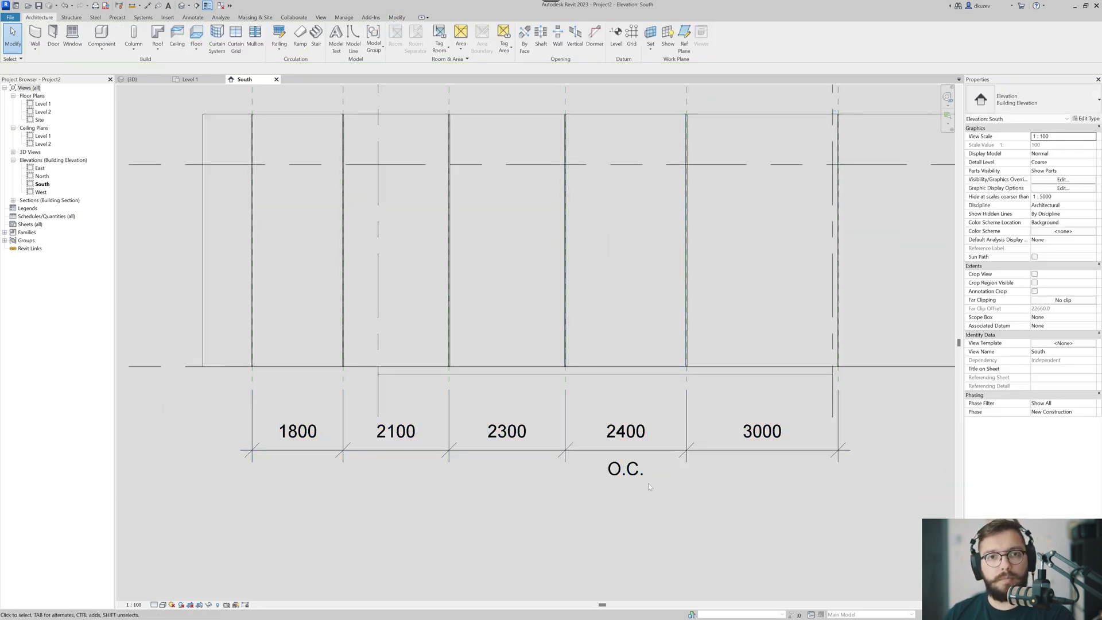
scroll(648, 481, down, 2)
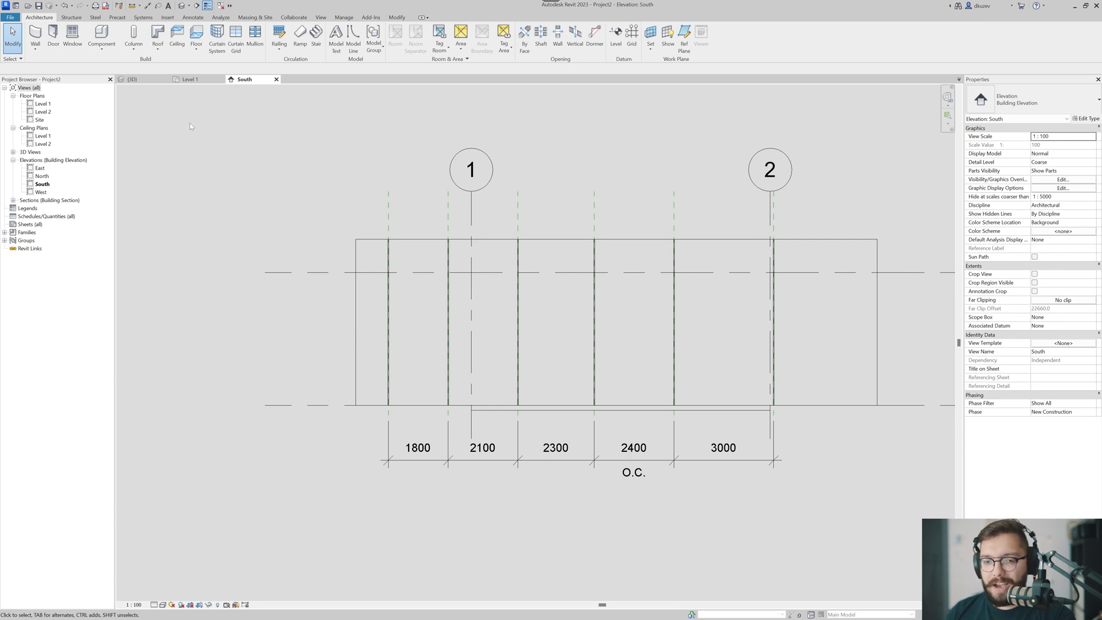
- Return to the 3D view and look over the divided cladding wall
click(146, 81)
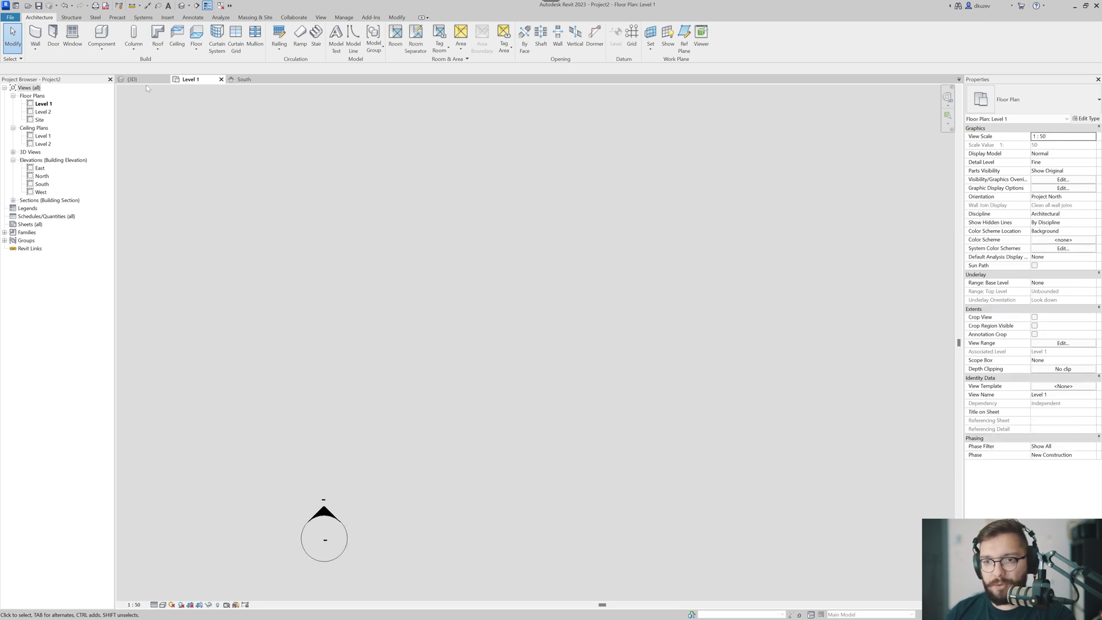
shift+middle_drag(376, 436, 412, 457)
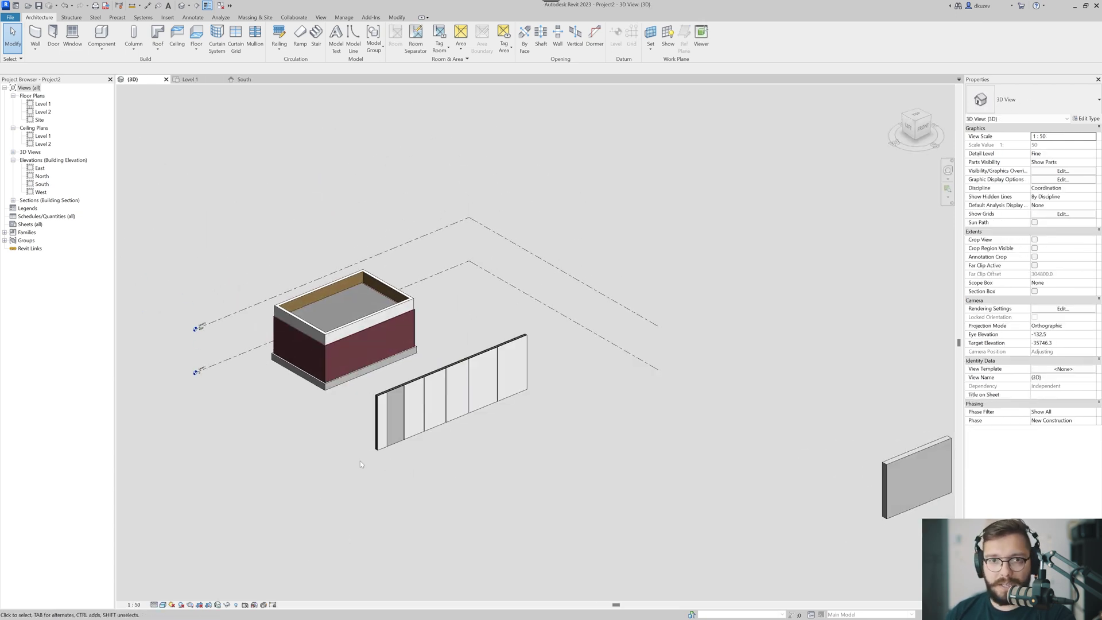
scroll(360, 460, up, 1)
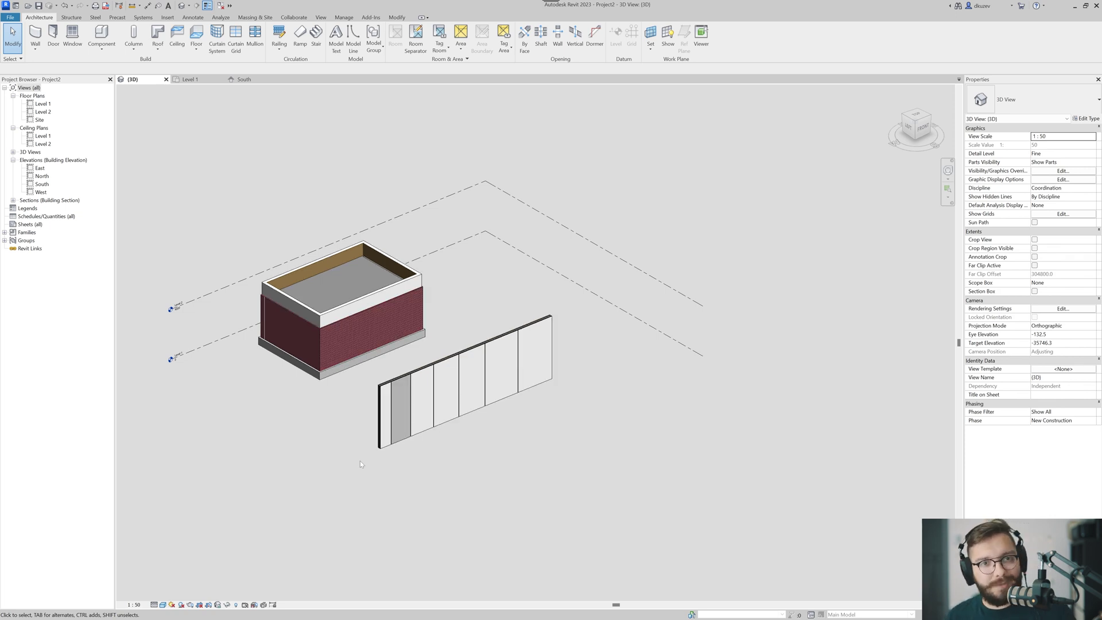